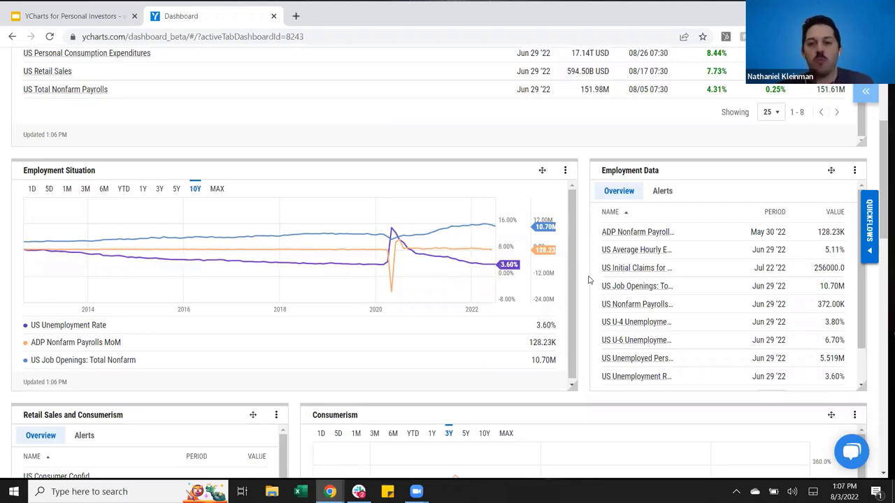
Open the Stocks data page in a new browser tab and switch to it.
{"action": "scroll", "coordinate": [441, 237], "scroll_direction": "up", "scroll_amount": 3}
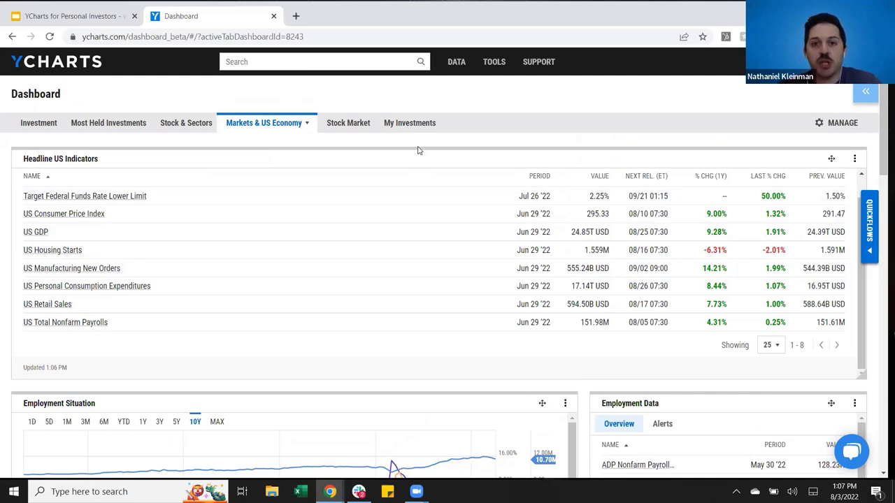
{"action": "mouse_move", "coordinate": [459, 69]}
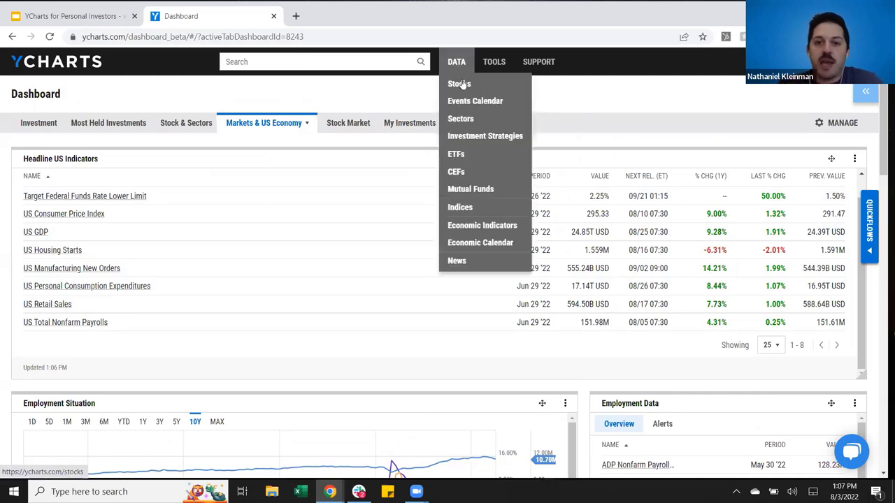
{"action": "right_click", "coordinate": [462, 84]}
{"action": "left_click", "coordinate": [489, 92]}
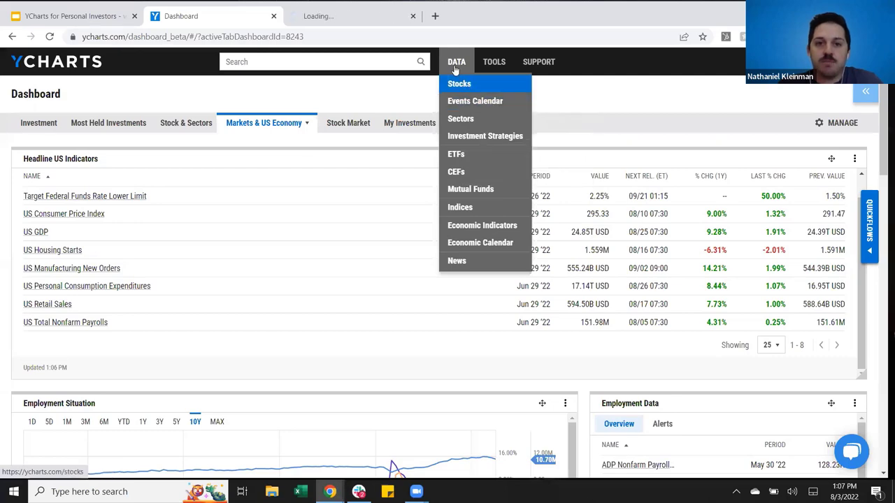
{"action": "left_click", "coordinate": [376, 21]}
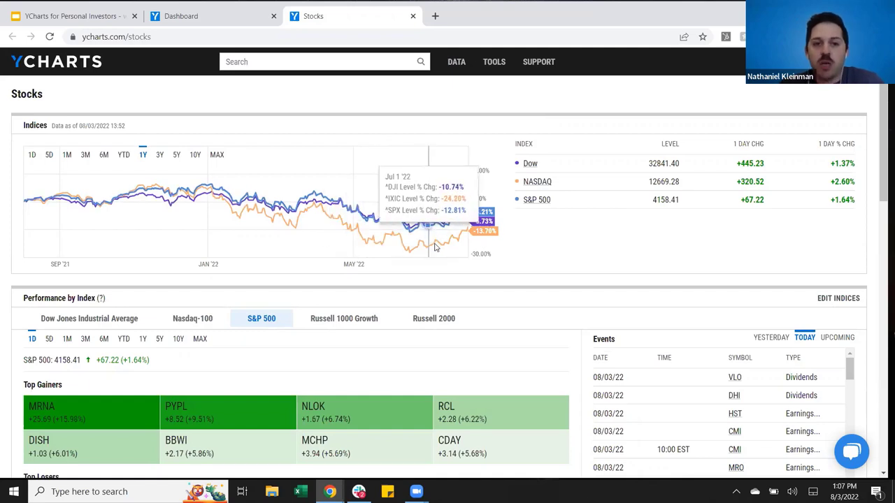
Set the Indices chart to the 1D period and view performance by index for the Nasdaq-100 and the S&P 500.
{"action": "left_click", "coordinate": [32, 154]}
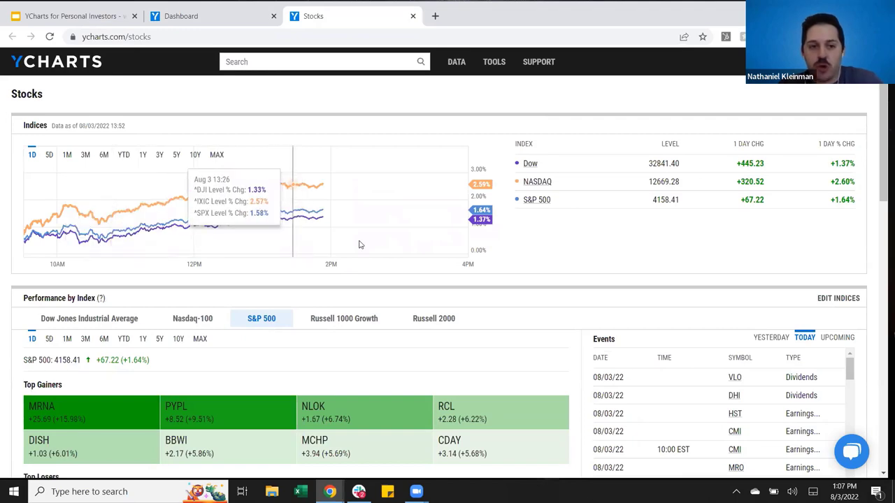
{"action": "scroll", "coordinate": [432, 262], "scroll_direction": "down", "scroll_amount": 2}
{"action": "scroll", "coordinate": [432, 263], "scroll_direction": "down", "scroll_amount": 1}
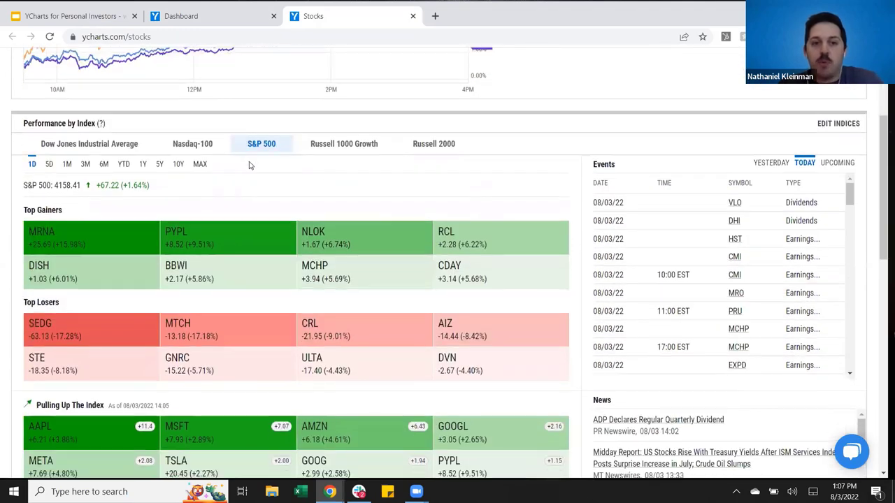
{"action": "left_click", "coordinate": [199, 146]}
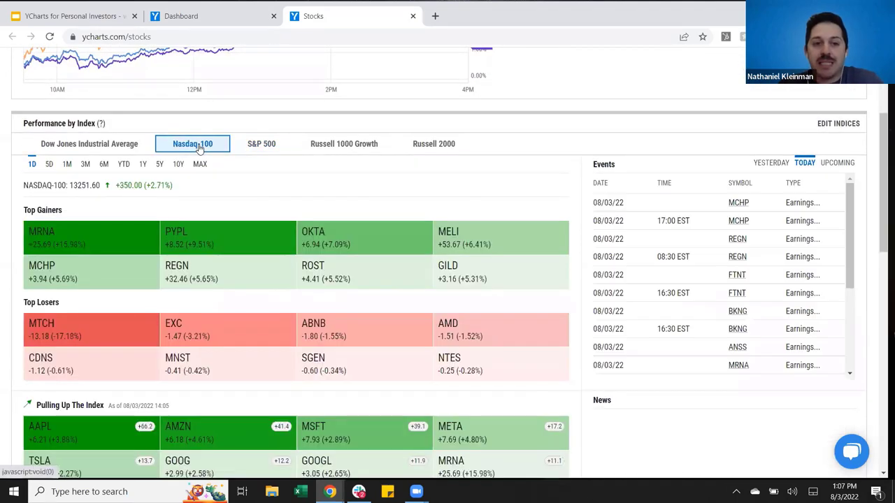
{"action": "left_click", "coordinate": [256, 151]}
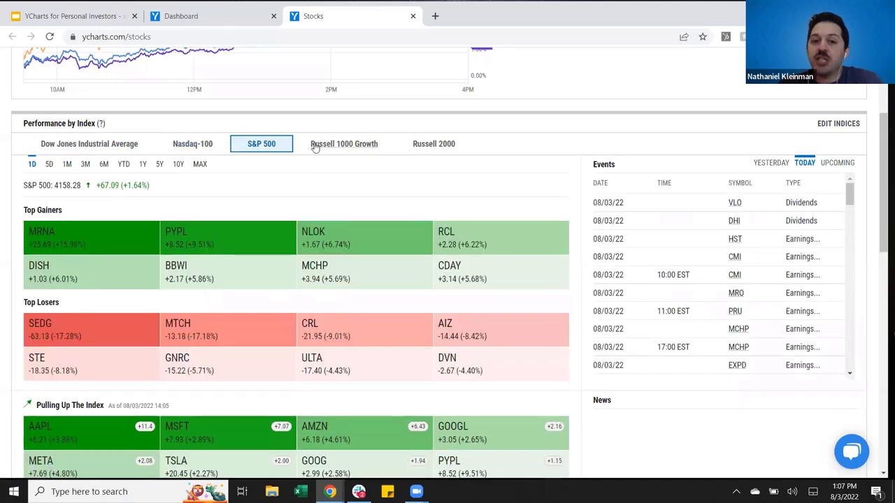
Examine the S&P 500's one-day top gainers, top losers and the stocks pulling the index up or down.
{"action": "scroll", "coordinate": [285, 190], "scroll_direction": "down", "scroll_amount": 1}
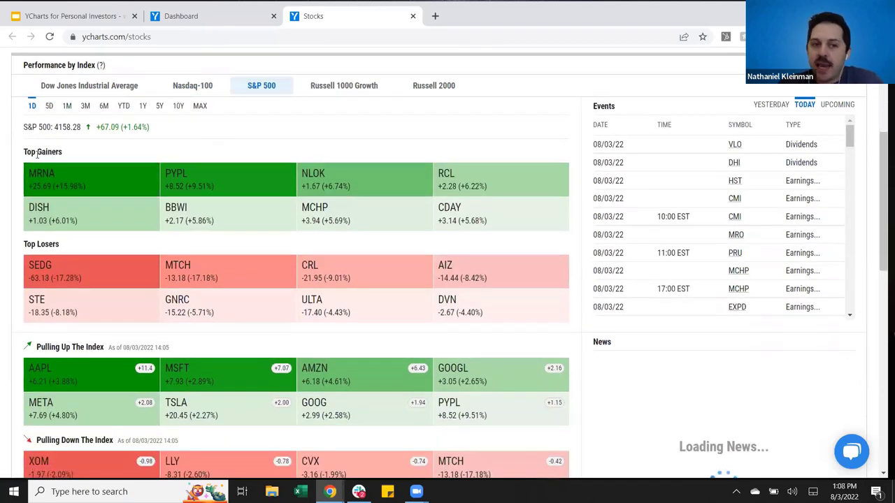
{"action": "left_click_drag", "start_coordinate": [53, 152], "coordinate": [37, 152]}
{"action": "left_click_drag", "start_coordinate": [51, 244], "coordinate": [103, 263]}
{"action": "scroll", "coordinate": [72, 191], "scroll_direction": "down", "scroll_amount": 2}
{"action": "scroll", "coordinate": [72, 190], "scroll_direction": "down", "scroll_amount": 1}
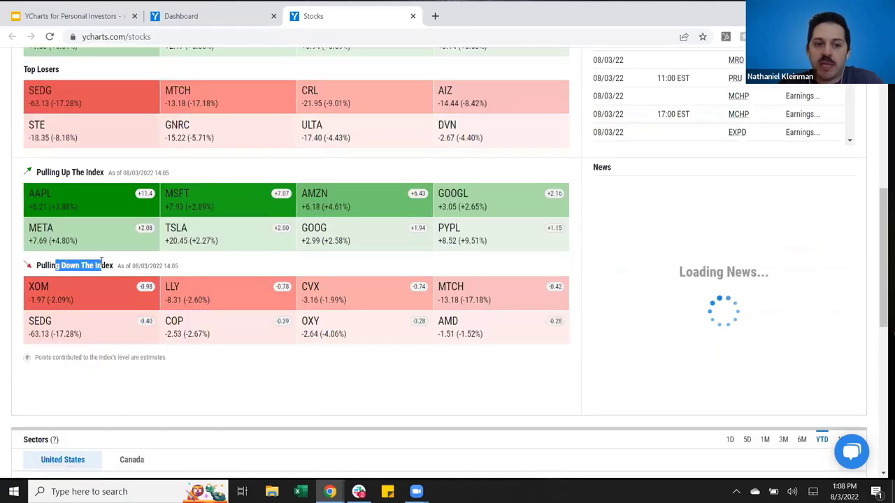
{"action": "scroll", "coordinate": [100, 117], "scroll_direction": "up", "scroll_amount": 3}
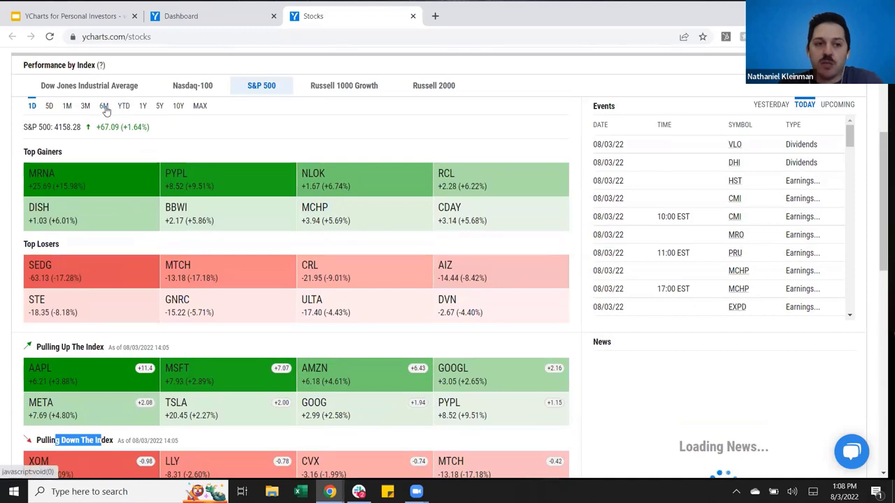
View S&P 500 performance over 6M, 3M and finally YTD, and review the year-to-date gainers, losers and index movers.
{"action": "left_click", "coordinate": [103, 109]}
{"action": "left_click", "coordinate": [86, 107]}
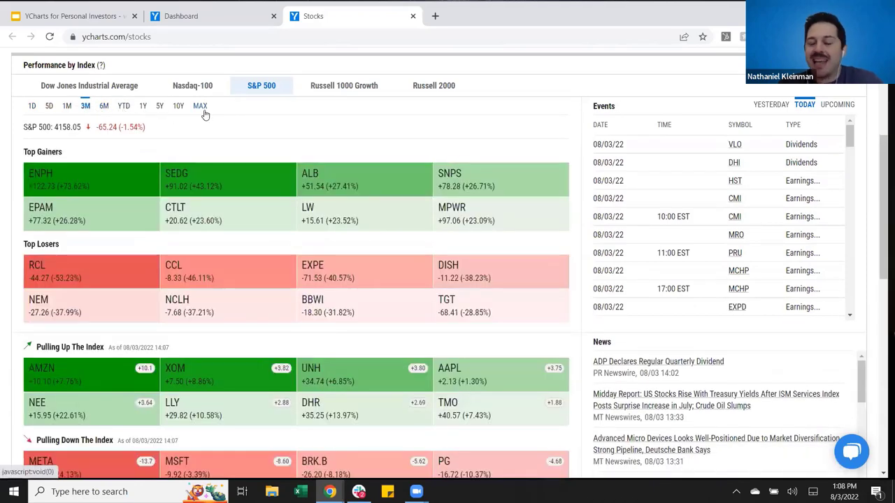
{"action": "left_click", "coordinate": [124, 109]}
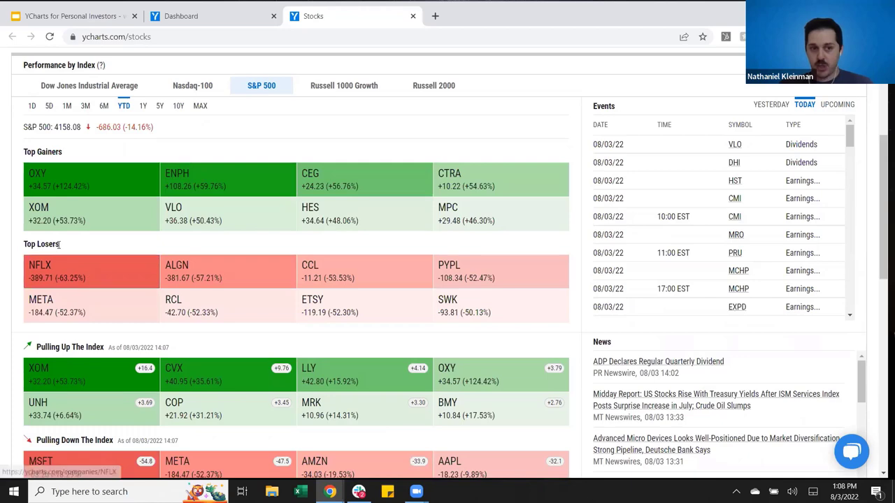
{"action": "left_click_drag", "start_coordinate": [59, 245], "coordinate": [40, 244]}
{"action": "scroll", "coordinate": [72, 253], "scroll_direction": "down", "scroll_amount": 2}
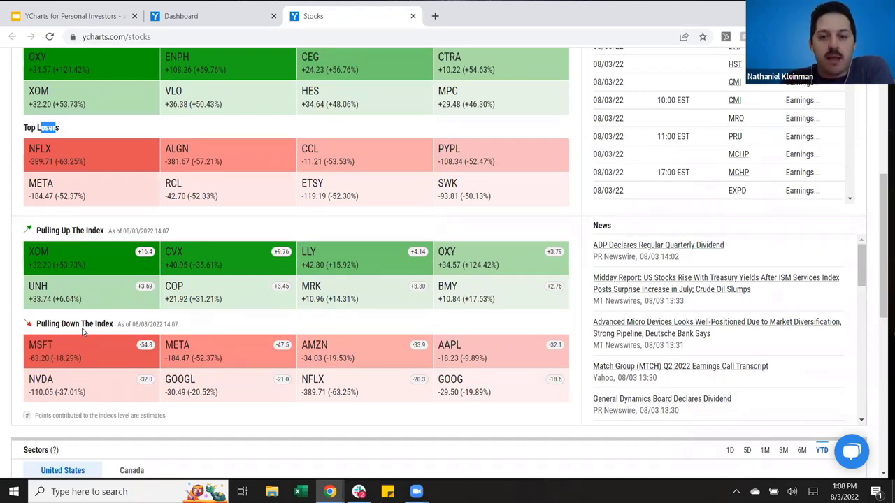
{"action": "scroll", "coordinate": [210, 322], "scroll_direction": "down", "scroll_amount": 1}
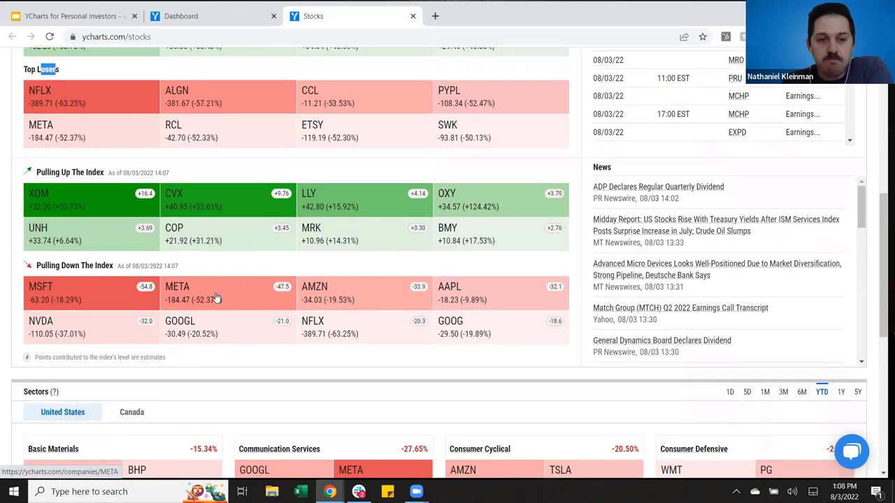
{"action": "scroll", "coordinate": [209, 265], "scroll_direction": "up", "scroll_amount": 2}
{"action": "scroll", "coordinate": [210, 336], "scroll_direction": "up", "scroll_amount": 3}
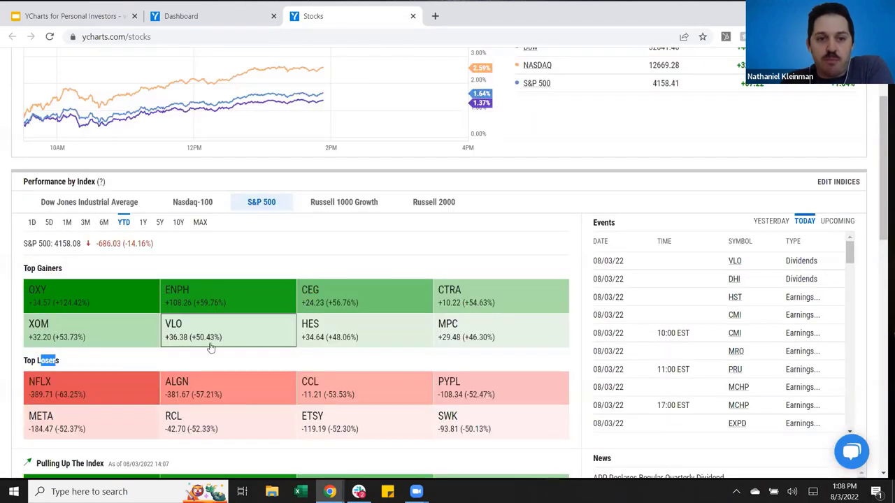
Review the United States sector heat maps for YTD, 1M and 3M, and return them to YTD.
{"action": "scroll", "coordinate": [280, 294], "scroll_direction": "down", "scroll_amount": 10}
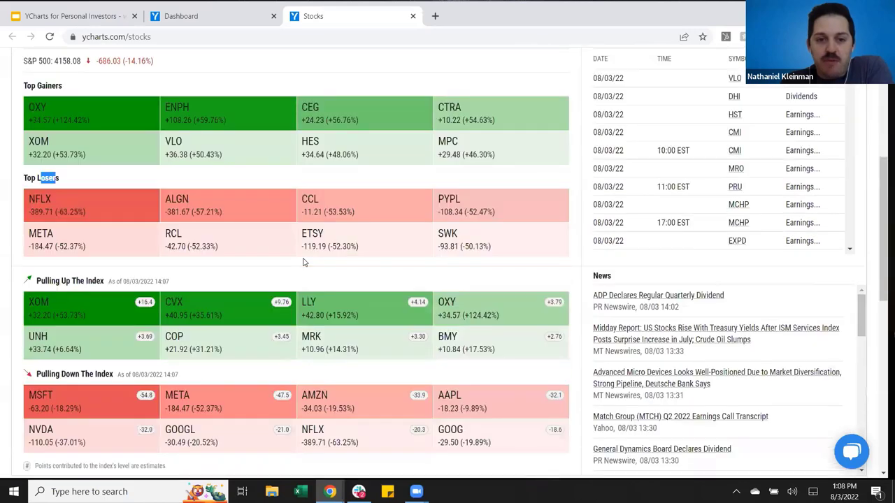
{"action": "scroll", "coordinate": [299, 264], "scroll_direction": "down", "scroll_amount": 1}
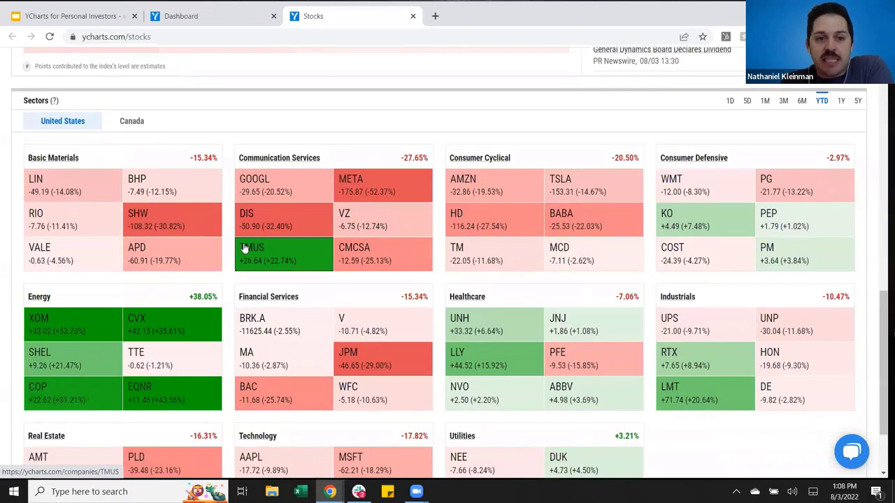
{"action": "scroll", "coordinate": [244, 248], "scroll_direction": "down", "scroll_amount": 1}
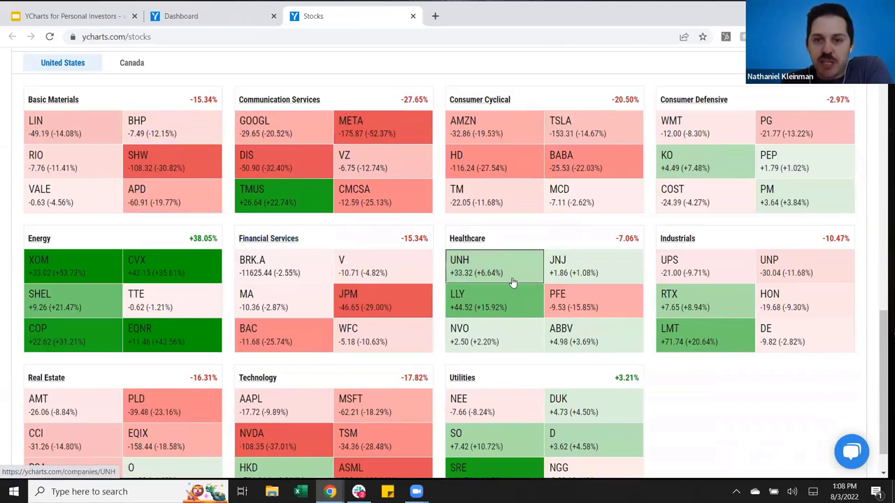
{"action": "scroll", "coordinate": [513, 282], "scroll_direction": "down", "scroll_amount": 1}
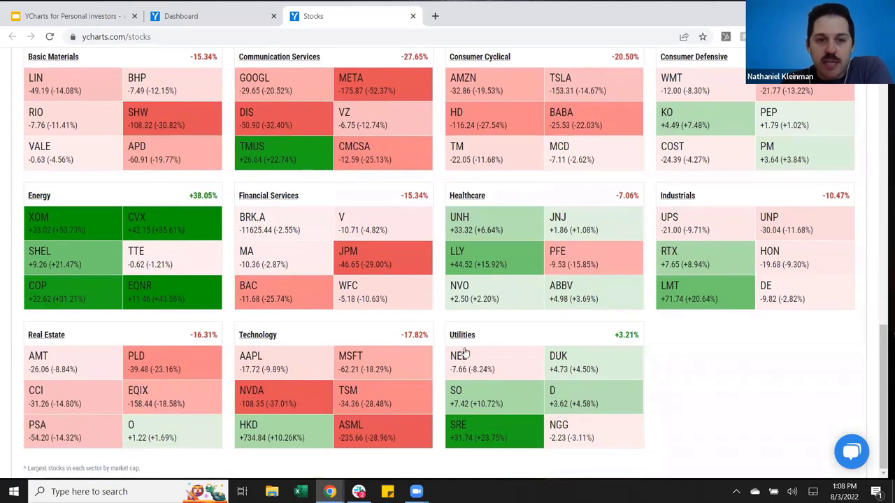
{"action": "scroll", "coordinate": [340, 353], "scroll_direction": "up", "scroll_amount": 2}
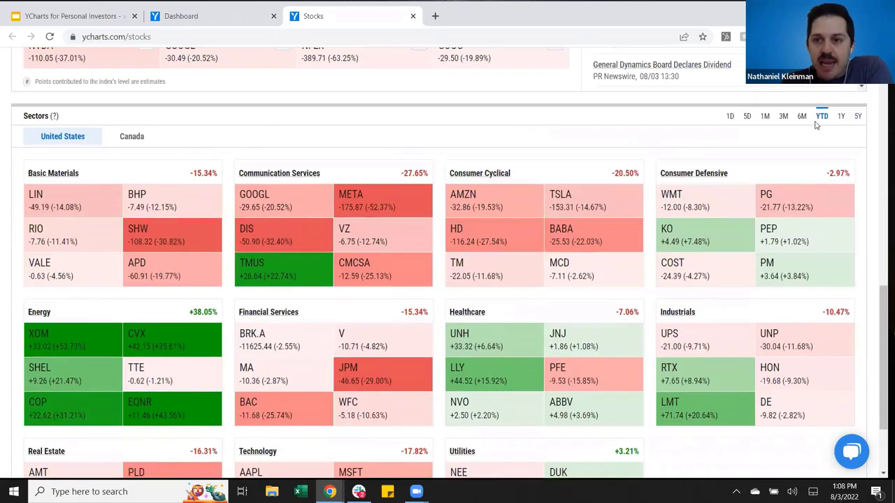
{"action": "left_click", "coordinate": [765, 117]}
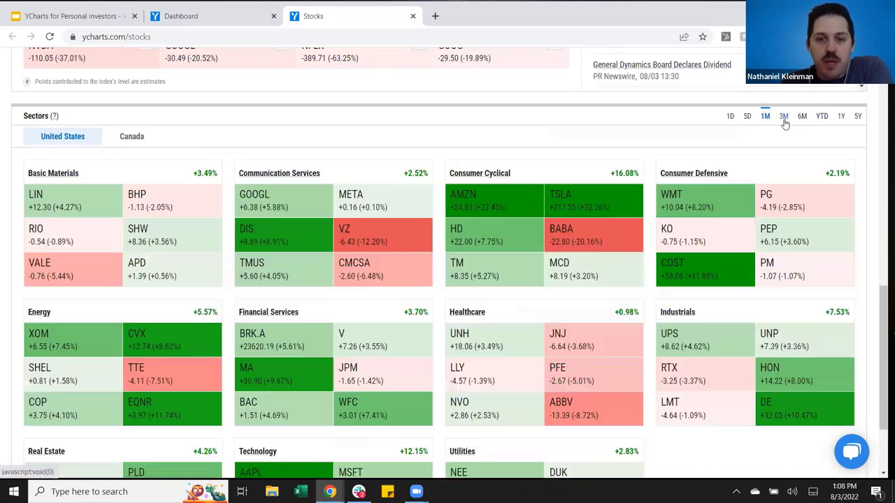
{"action": "left_click", "coordinate": [784, 118]}
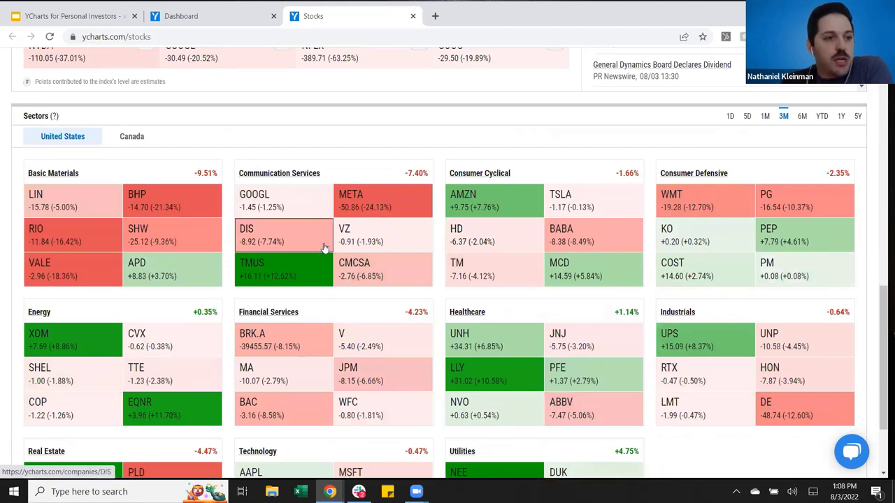
{"action": "left_click", "coordinate": [821, 119]}
{"action": "scroll", "coordinate": [294, 230], "scroll_direction": "down", "scroll_amount": 2}
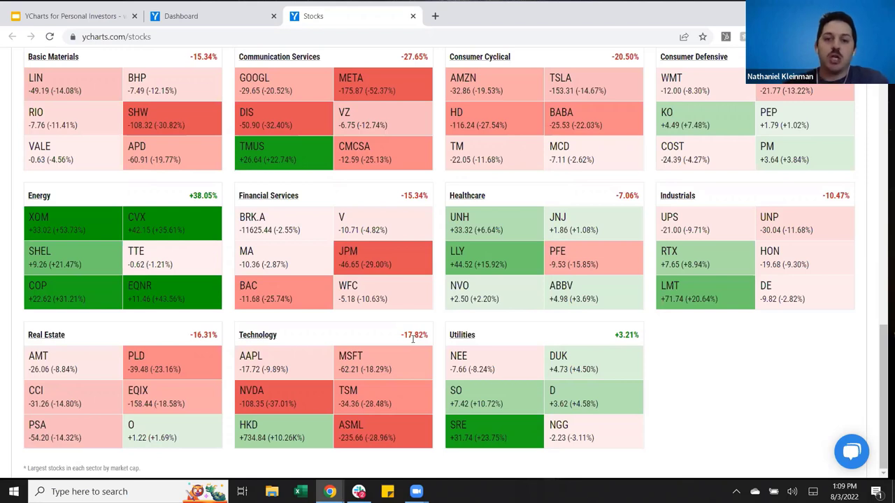
Open the Fundamental Chart tool in a new browser tab and switch to it.
{"action": "scroll", "coordinate": [416, 343], "scroll_direction": "up", "scroll_amount": 8}
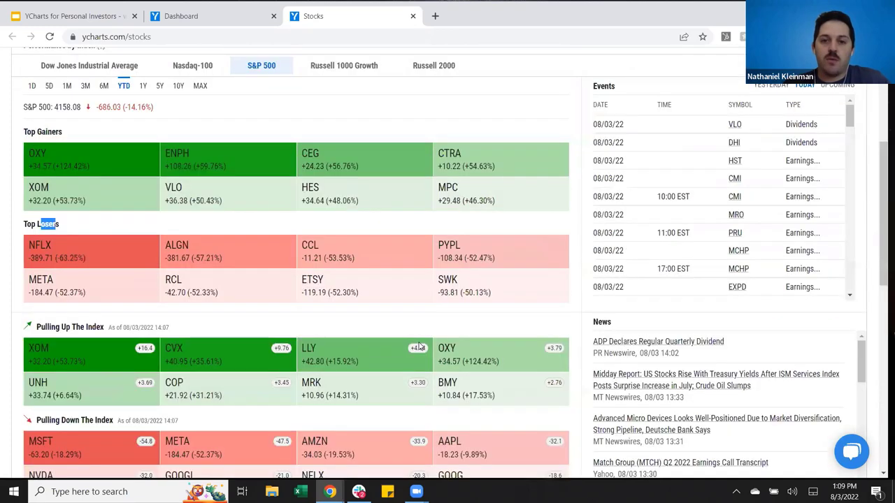
{"action": "scroll", "coordinate": [419, 346], "scroll_direction": "up", "scroll_amount": 4}
{"action": "mouse_move", "coordinate": [494, 62]}
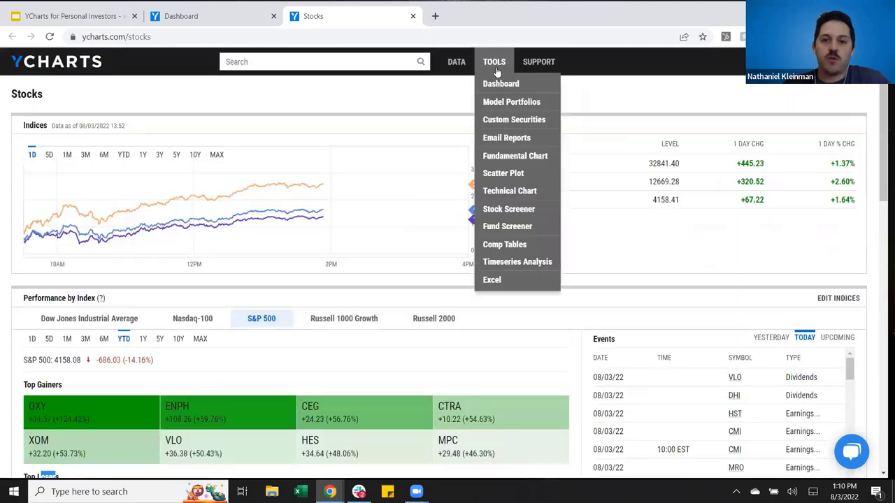
{"action": "left_click", "coordinate": [514, 157], "text": "ctrl"}
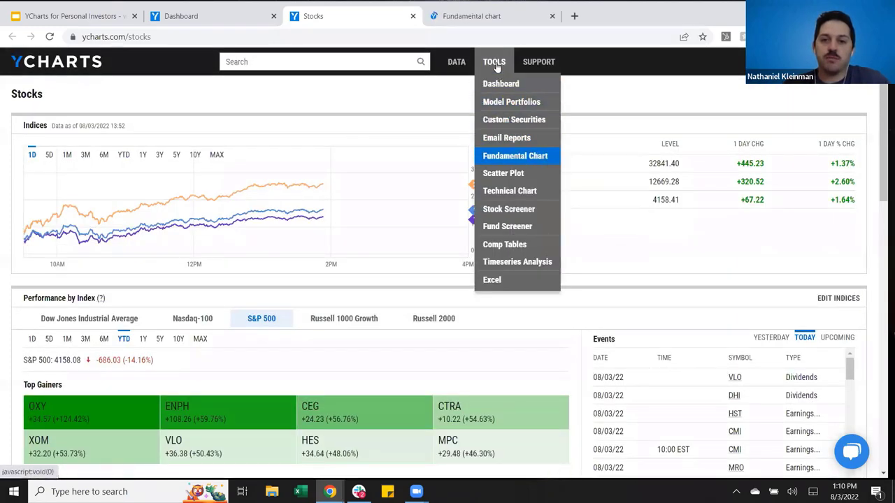
{"action": "left_click", "coordinate": [482, 15]}
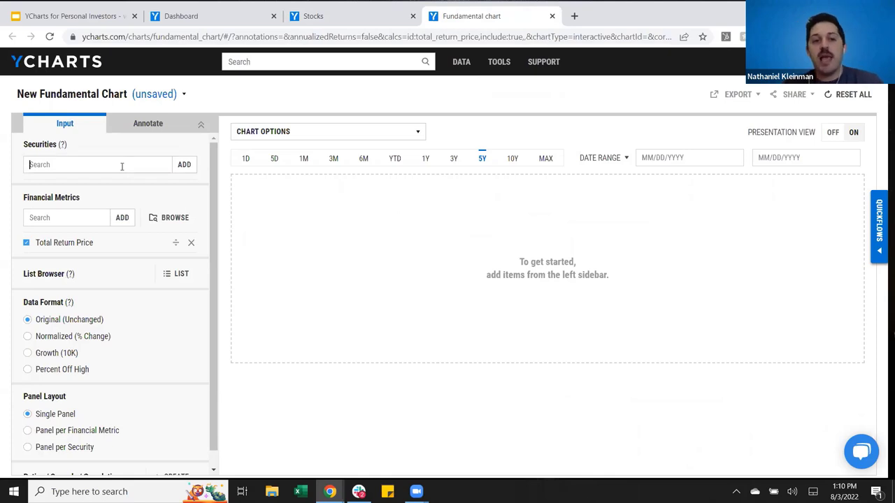
Add Apple Inc (AAPL) and International Business Machines Corp (IBM) as the chart's securities.
{"action": "left_click", "coordinate": [60, 166]}
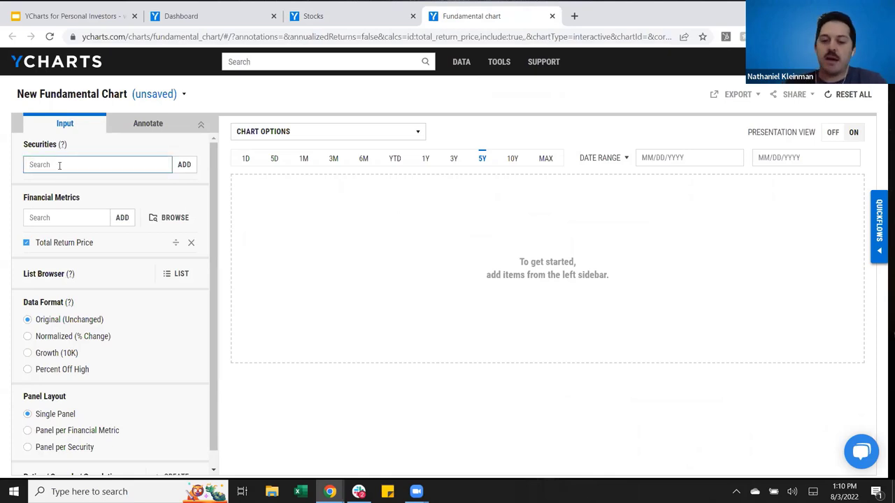
{"action": "type", "text": "aapl"}
{"action": "key", "text": "Return"}
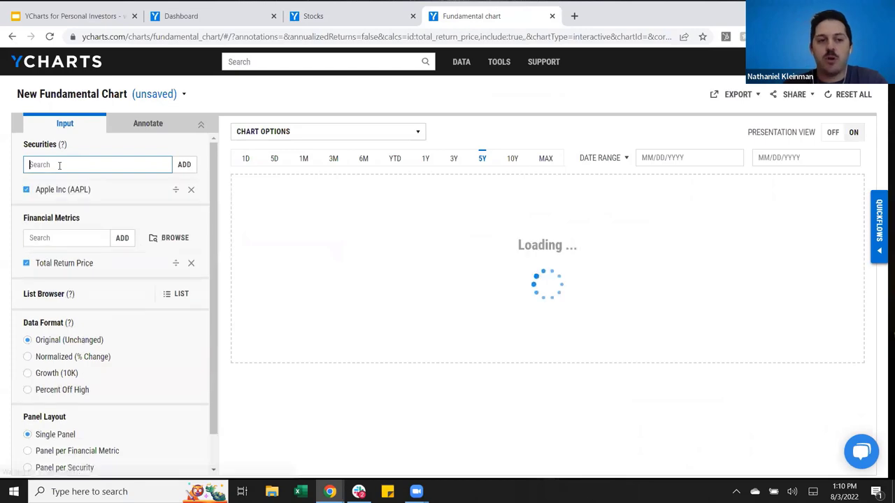
{"action": "type", "text": "Ibm"}
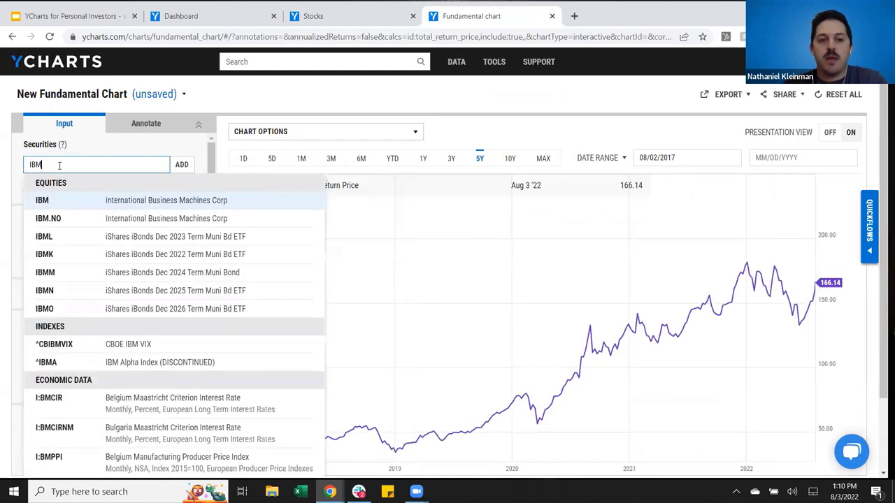
{"action": "key", "text": "Return"}
Add the PE Ratio and Normalized Diluted EPS (TTM) financial metrics to the chart.
{"action": "left_click", "coordinate": [72, 267]}
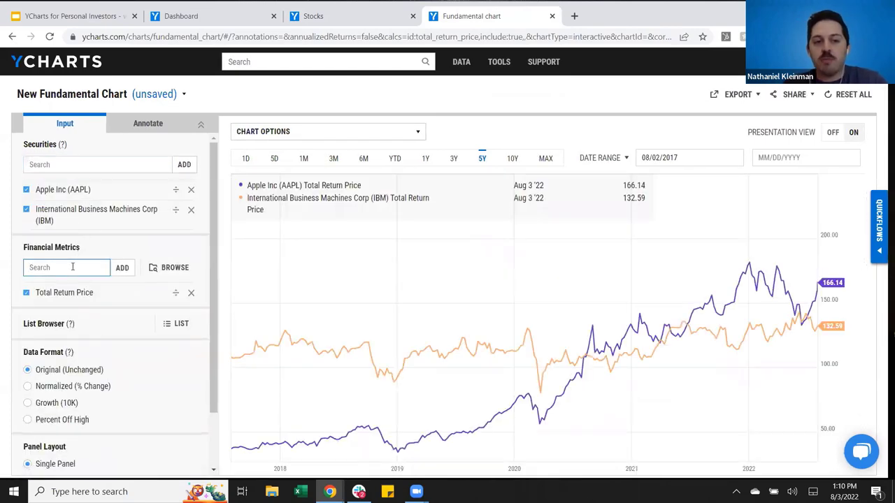
{"action": "type", "text": "pe"}
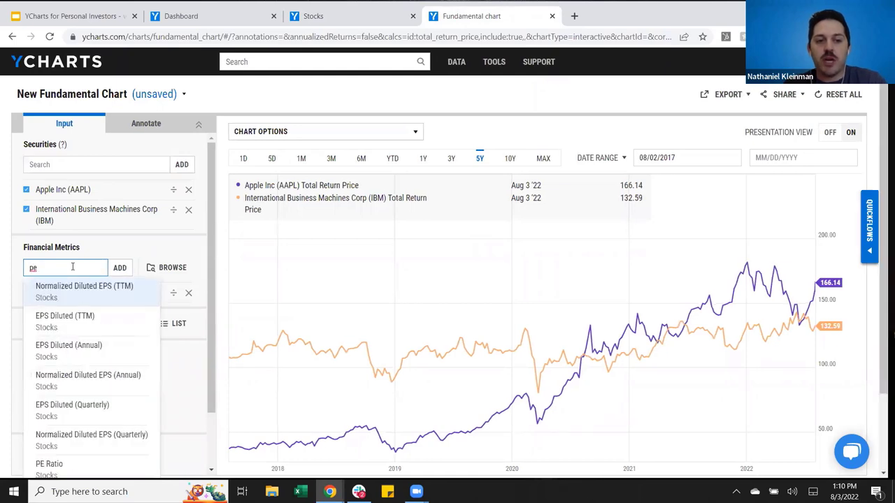
{"action": "type", "text": " ra"}
{"action": "key", "text": "Return"}
{"action": "type", "text": "e"}
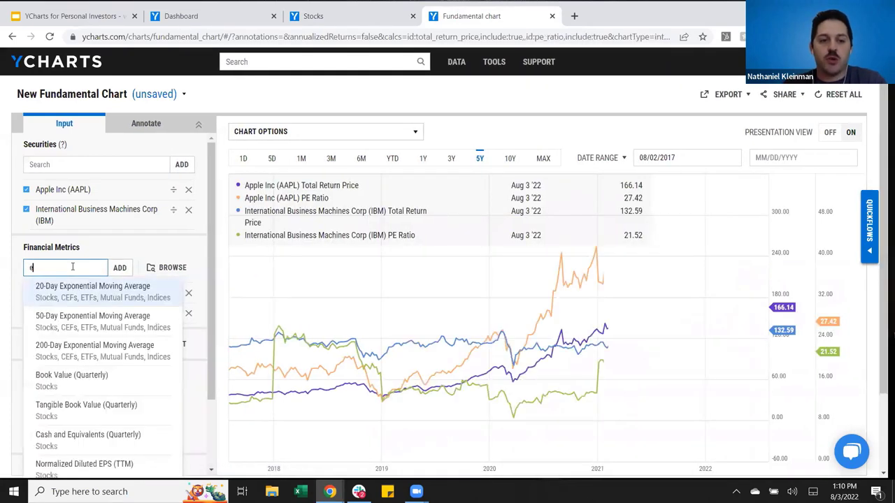
{"action": "type", "text": "ps"}
{"action": "left_click", "coordinate": [82, 294]}
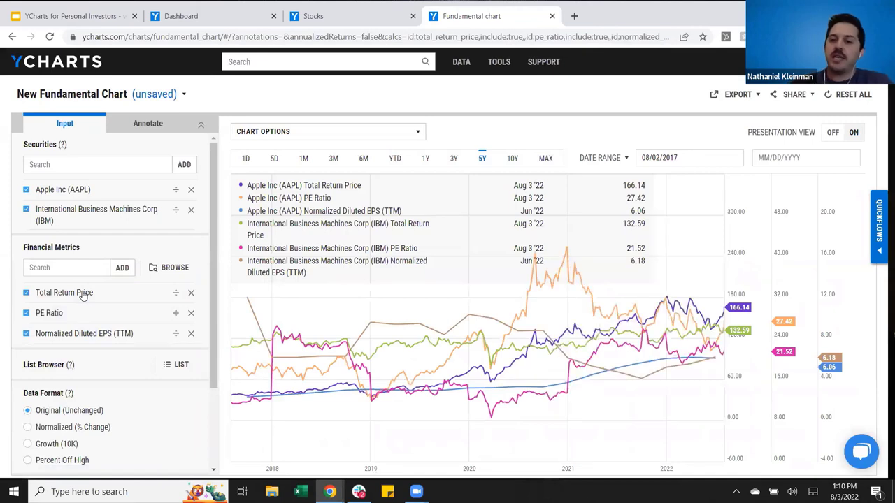
Reset the fundamental chart to a blank state and set its date range to 5Y.
{"action": "left_click", "coordinate": [851, 94]}
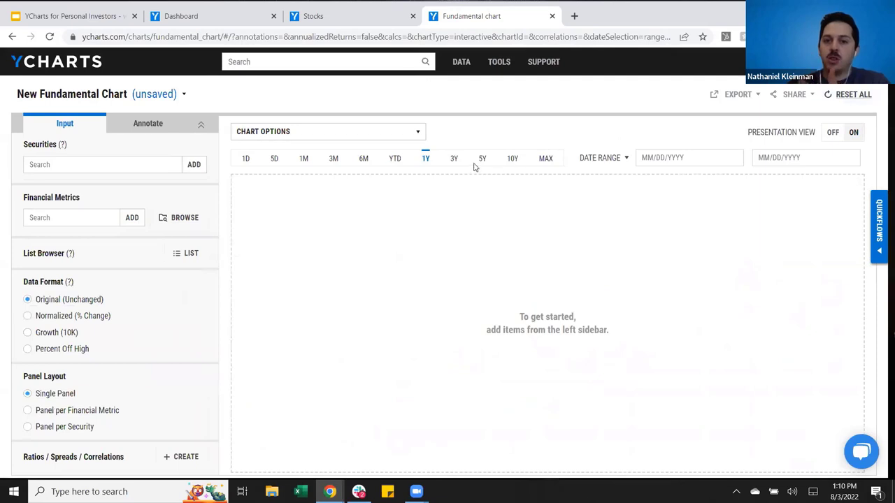
{"action": "left_click", "coordinate": [482, 159]}
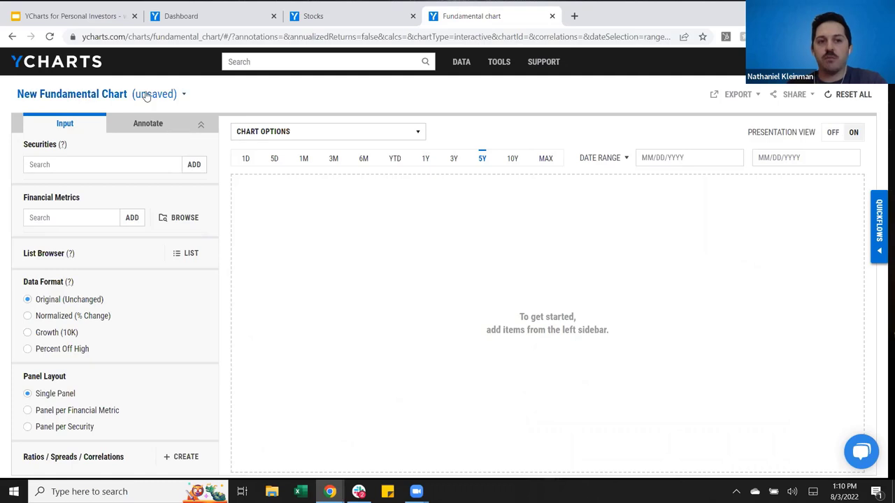
Open the saved Sector ETFs chart from the list of saved fundamental charts, using the date modified sorting.
{"action": "left_click", "coordinate": [70, 93]}
{"action": "left_click", "coordinate": [67, 140]}
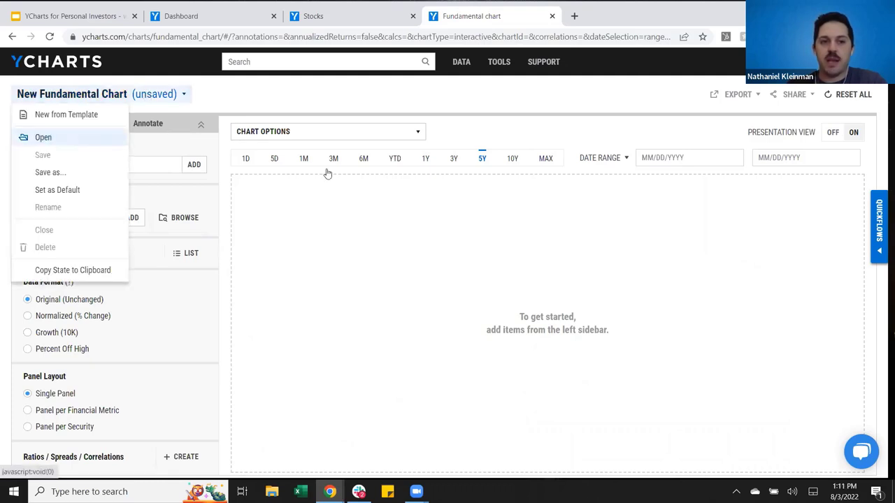
{"action": "left_click", "coordinate": [502, 171]}
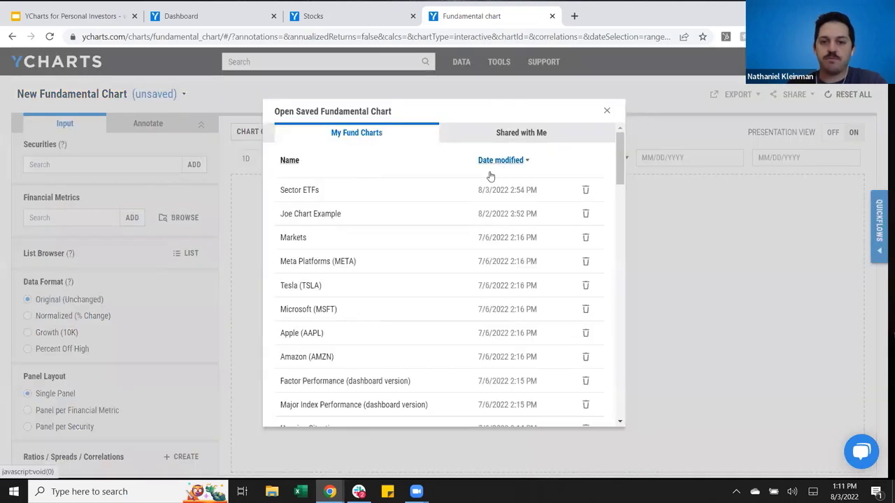
{"action": "left_click", "coordinate": [405, 193]}
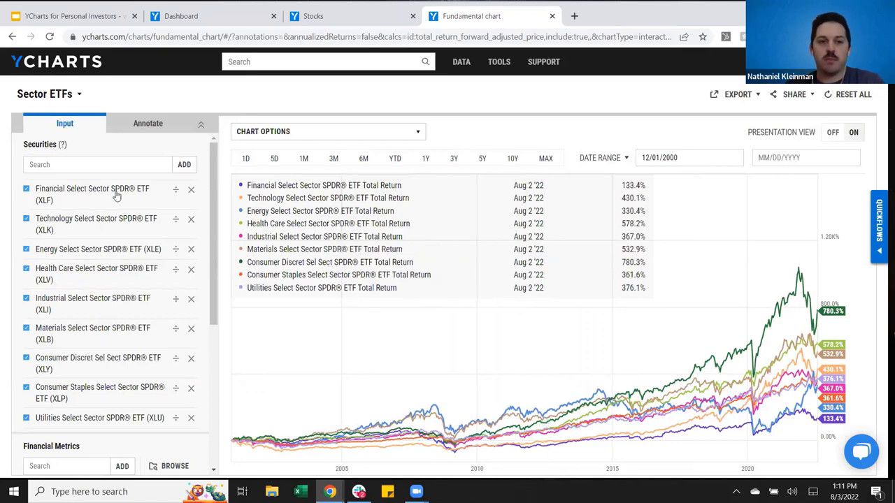
Add the US Inflation Rate (I:USIR) economic indicator to the securities of the Sector ETFs chart.
{"action": "left_click", "coordinate": [81, 166]}
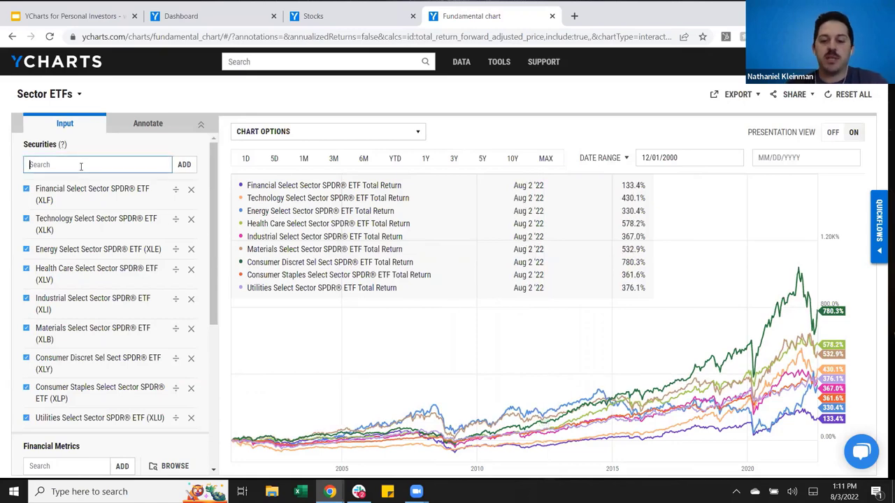
{"action": "type", "text": "aap"}
{"action": "key", "text": "BackSpace"}
{"action": "key", "text": "BackSpace"}
{"action": "key", "text": "BackSpace"}
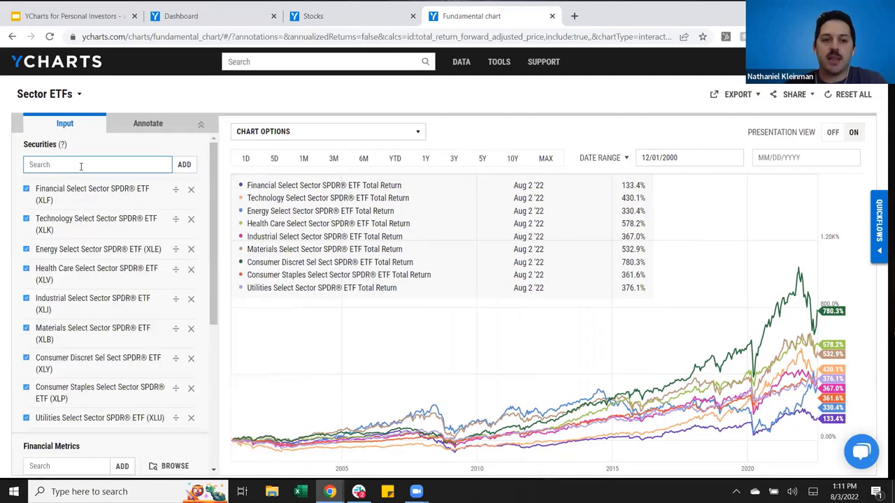
{"action": "type", "text": "us inf"}
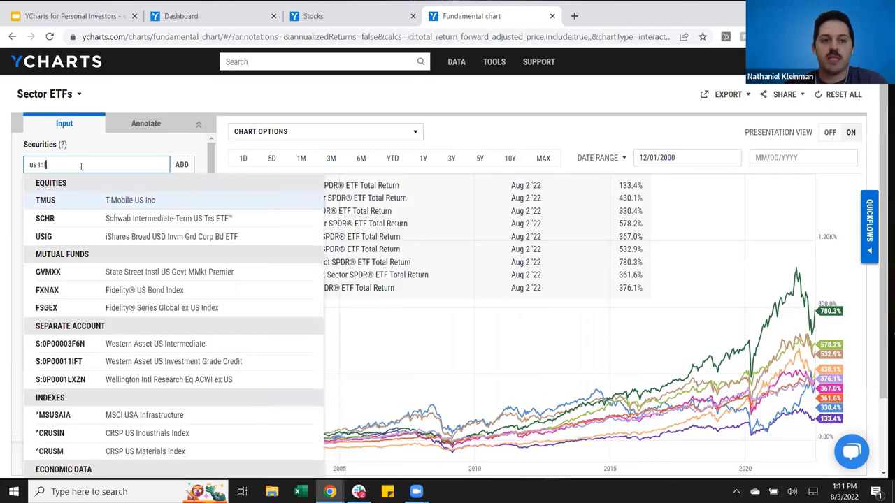
{"action": "type", "text": "lation rate"}
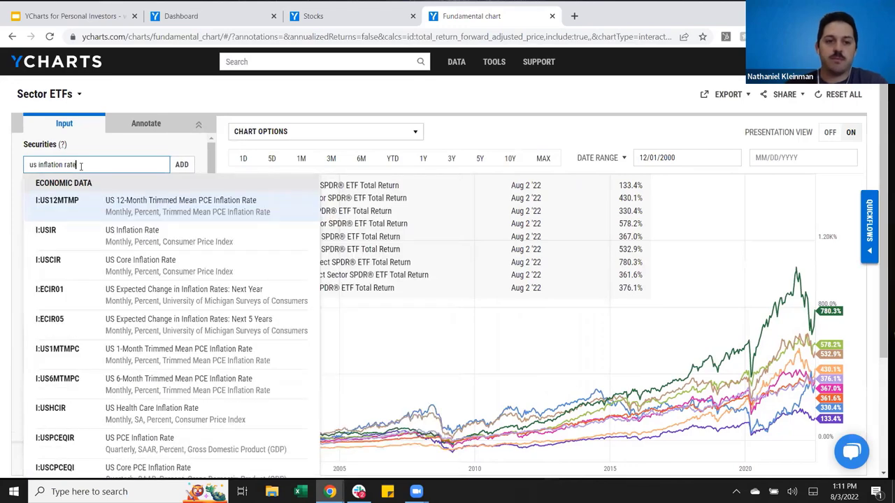
{"action": "left_click", "coordinate": [114, 234]}
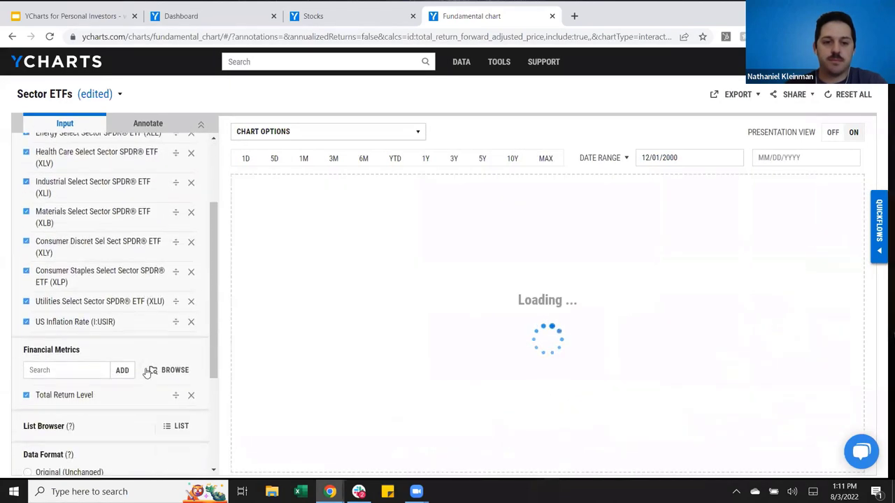
Turn on Force Original Data Format for the US Inflation Rate series and apply it.
{"action": "left_click", "coordinate": [154, 130]}
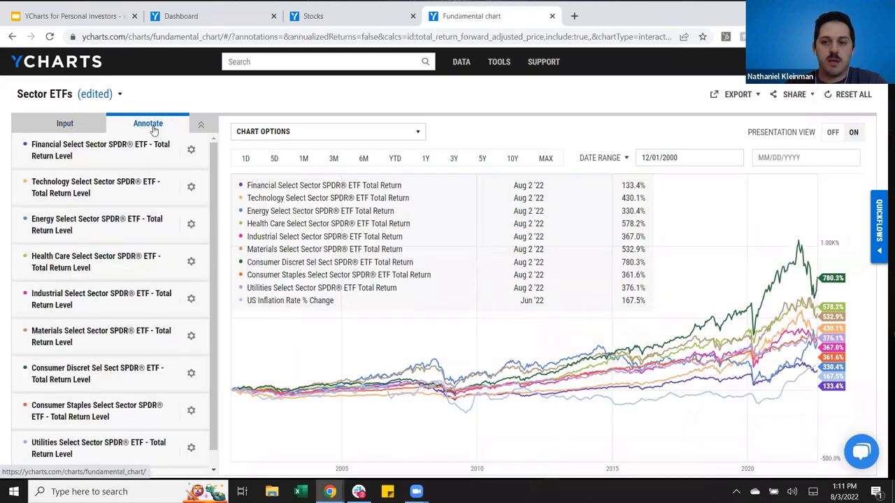
{"action": "scroll", "coordinate": [168, 440], "scroll_direction": "down", "scroll_amount": 1}
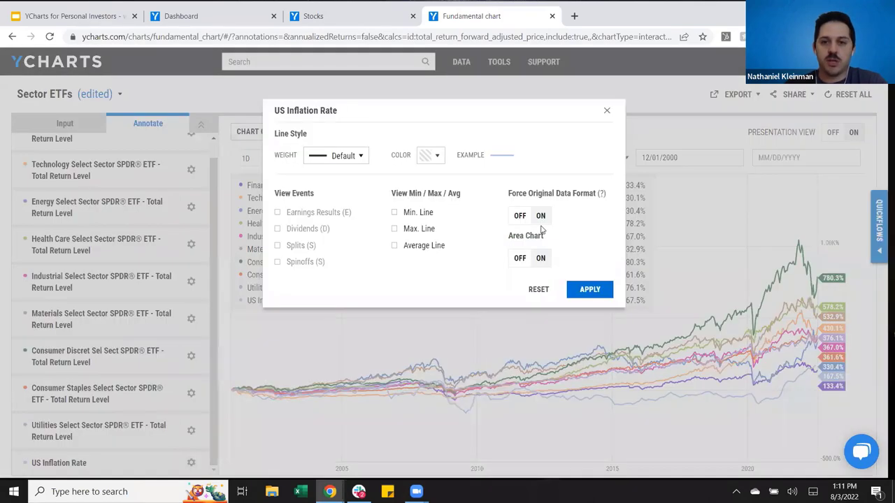
{"action": "left_click", "coordinate": [539, 216]}
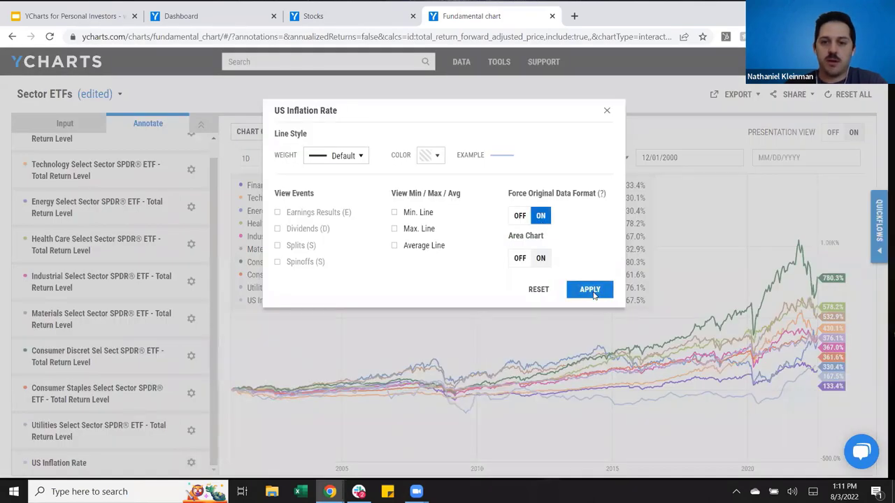
{"action": "left_click", "coordinate": [591, 291]}
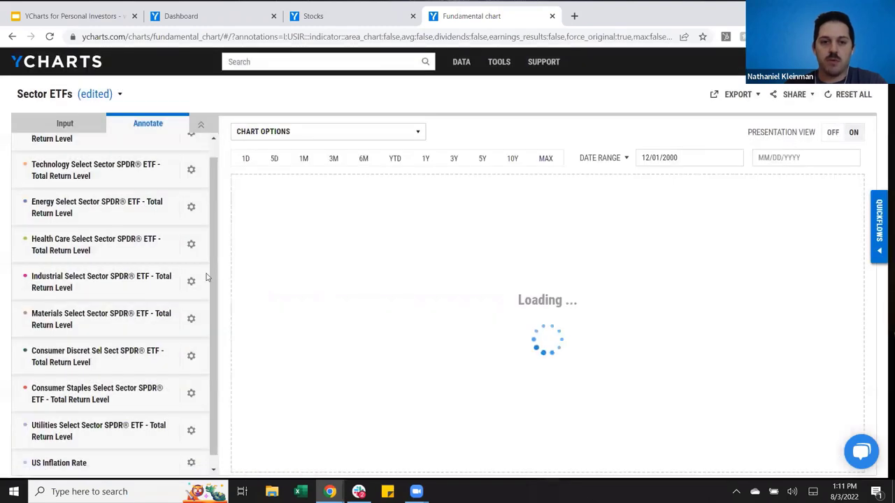
Change the chart's panel layout to Panel per Financial Metric.
{"action": "left_click", "coordinate": [75, 122]}
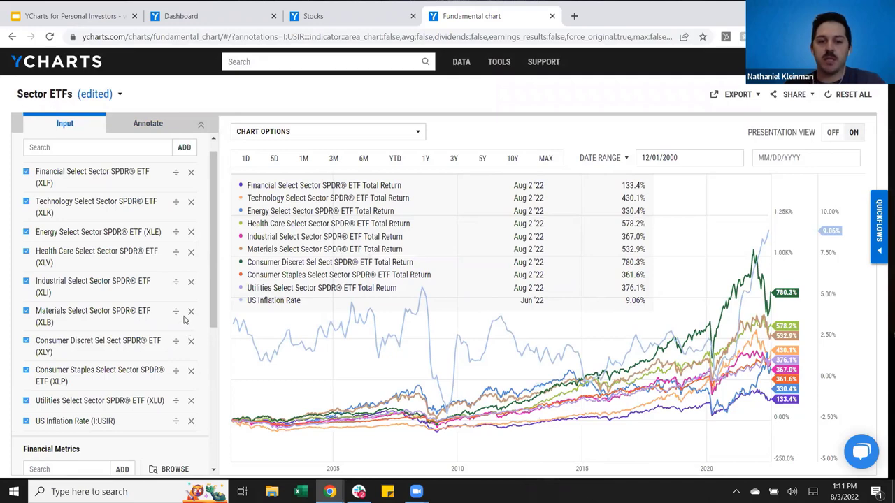
{"action": "scroll", "coordinate": [184, 318], "scroll_direction": "down", "scroll_amount": 5}
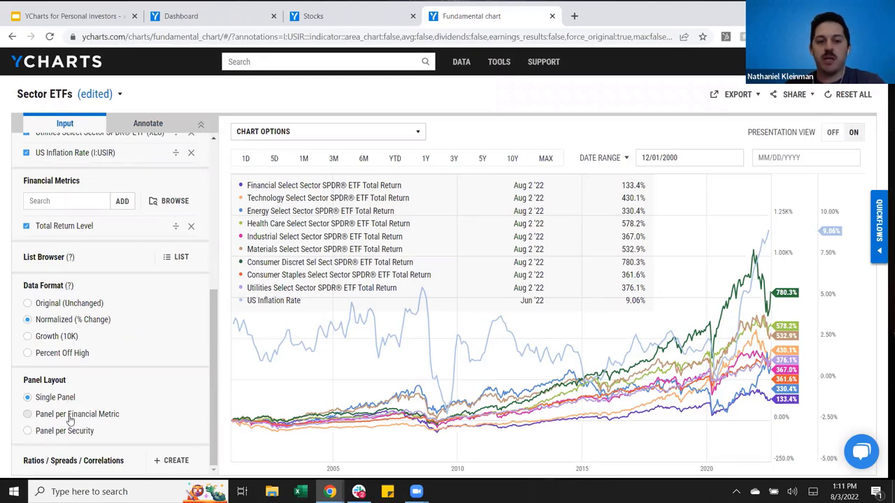
{"action": "left_click", "coordinate": [70, 420]}
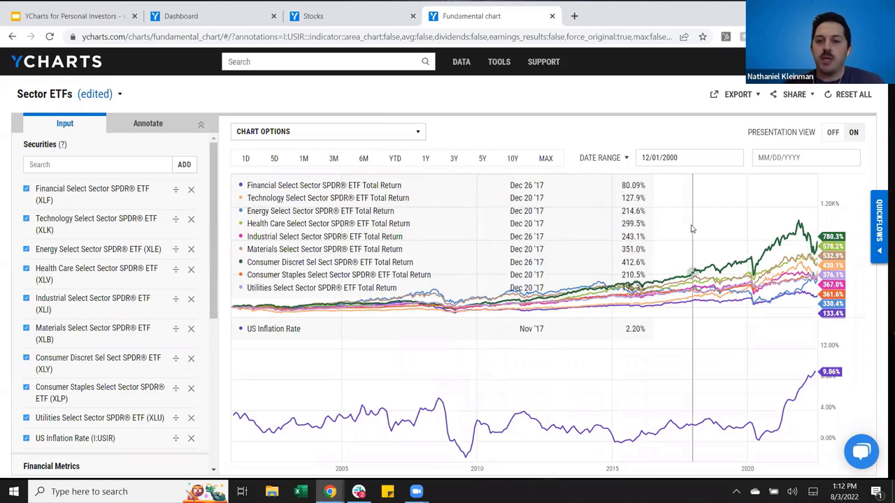
Set the start date of the chart's date range to 01/01/2006.
{"action": "left_click", "coordinate": [678, 158]}
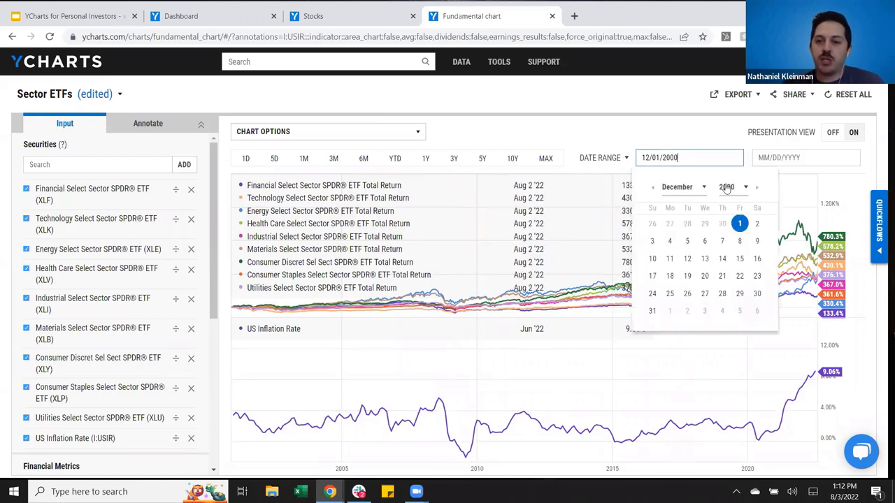
{"action": "left_click", "coordinate": [733, 186]}
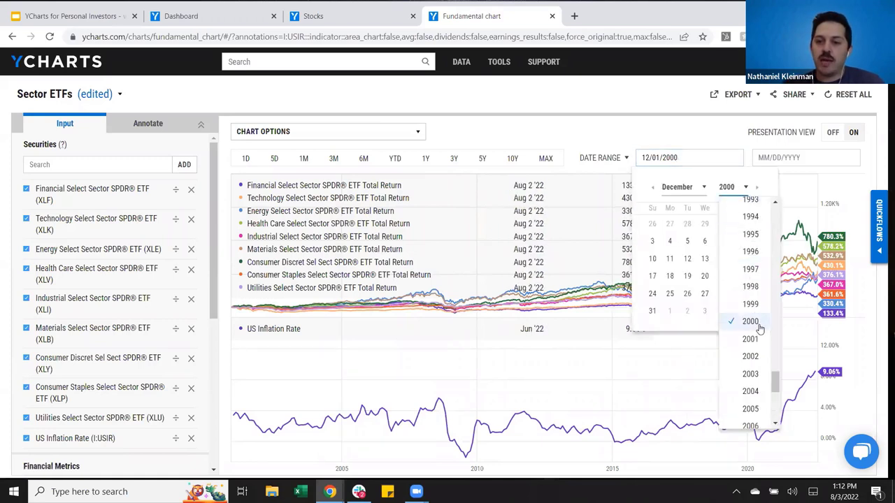
{"action": "scroll", "coordinate": [759, 364], "scroll_direction": "down", "scroll_amount": 1}
{"action": "left_click", "coordinate": [759, 368]}
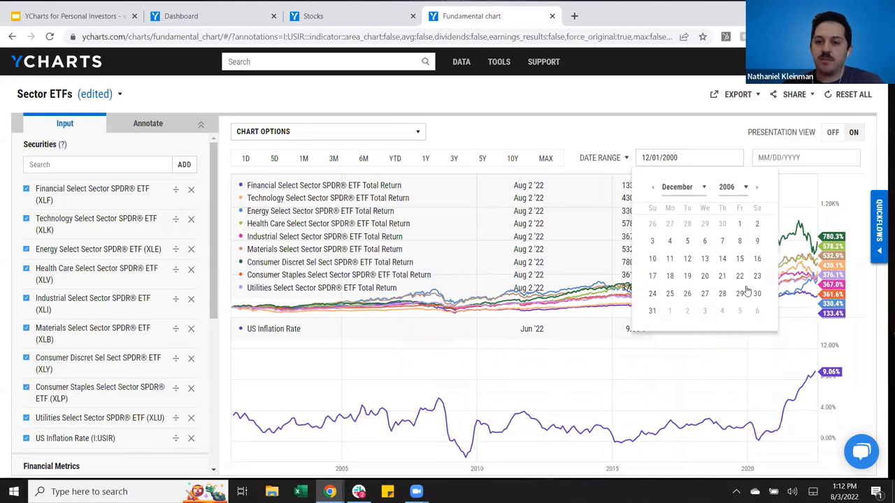
{"action": "left_click", "coordinate": [689, 188]}
{"action": "left_click", "coordinate": [702, 212]}
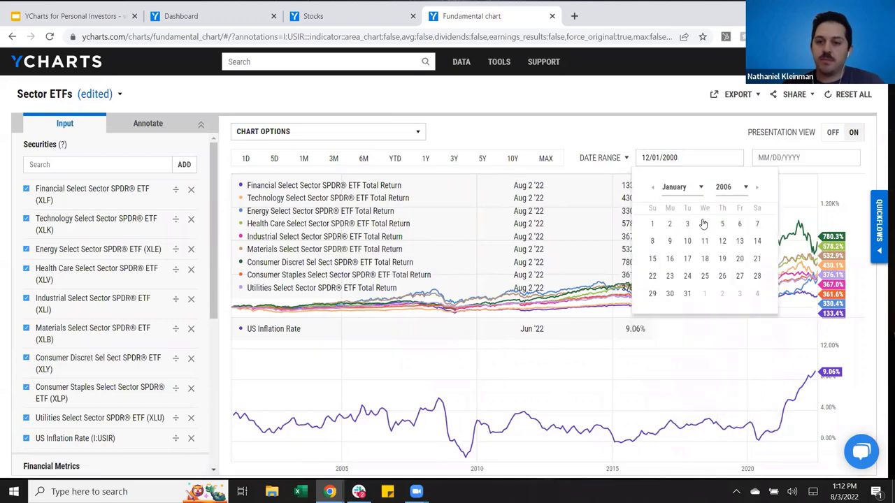
{"action": "left_click", "coordinate": [653, 225]}
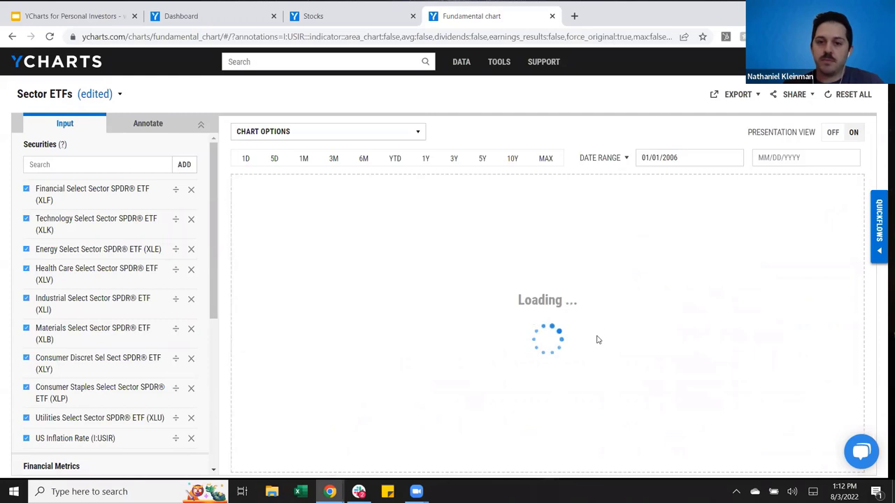
Set the end date of the chart's date range to 08/01/2008.
{"action": "left_click", "coordinate": [792, 158]}
{"action": "left_click", "coordinate": [809, 186]}
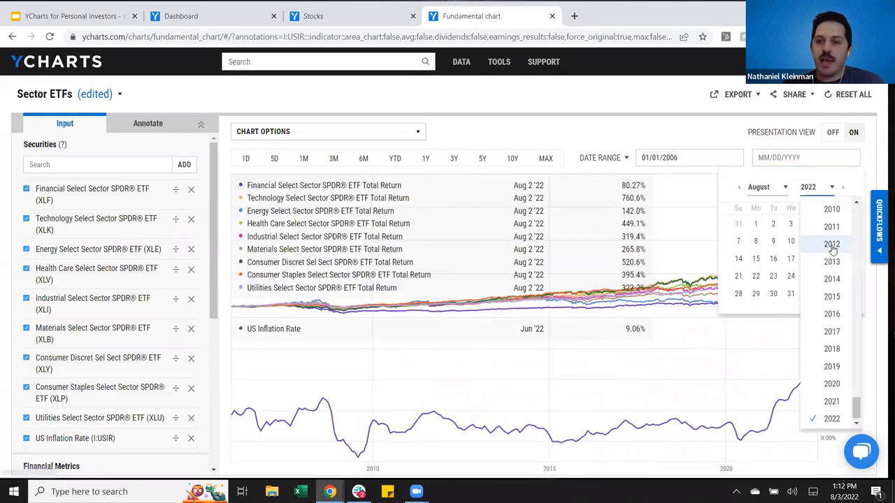
{"action": "scroll", "coordinate": [839, 258], "scroll_direction": "up", "scroll_amount": 4}
{"action": "left_click", "coordinate": [839, 291]}
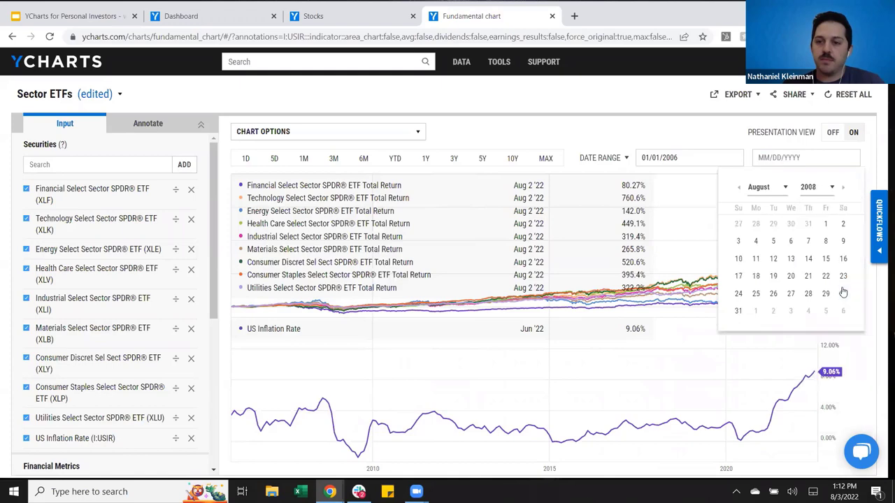
{"action": "left_click", "coordinate": [825, 225]}
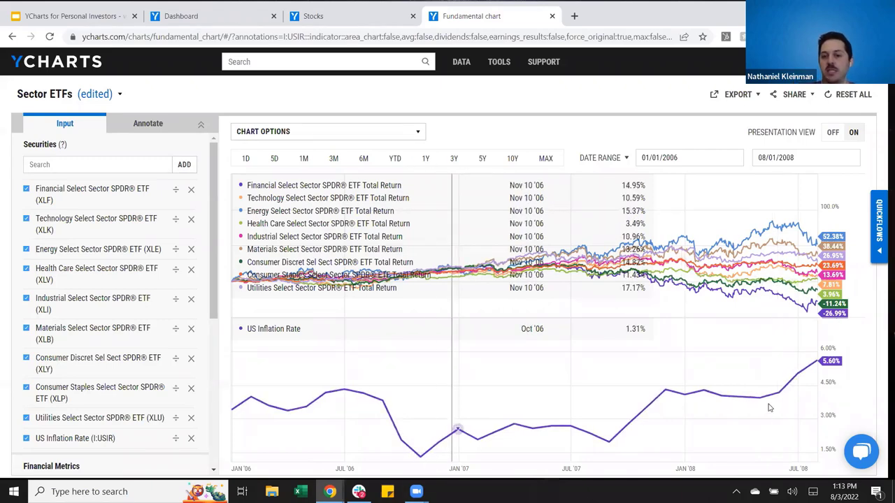
Switch the sector and inflation chart's date range to YTD.
{"action": "left_click", "coordinate": [395, 159]}
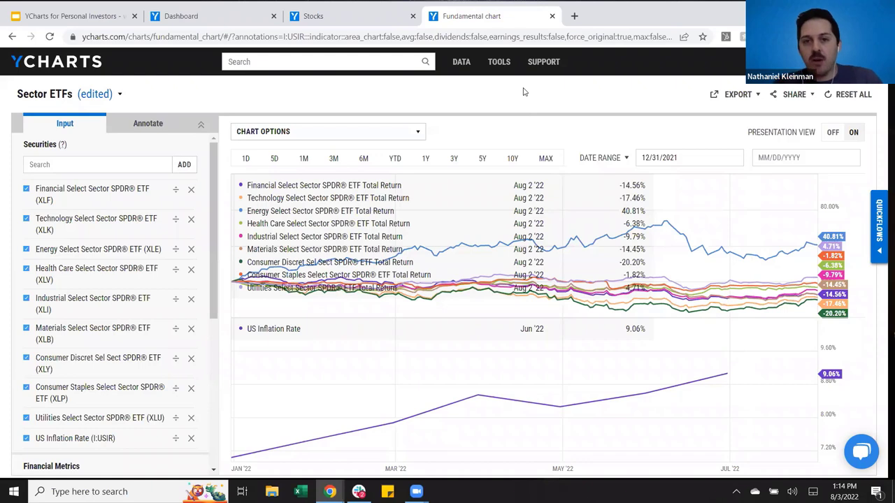
Open the Stock Screener tool in a new browser tab and switch to it.
{"action": "left_click", "coordinate": [505, 64]}
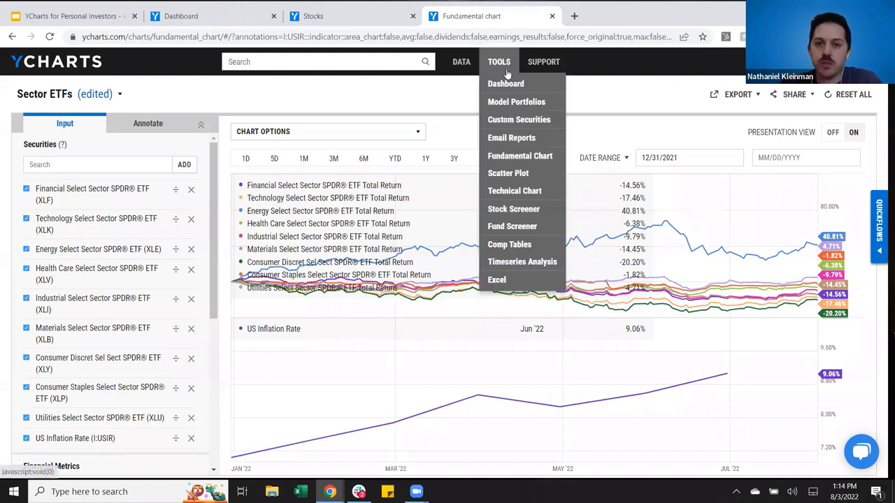
{"action": "right_click", "coordinate": [538, 211]}
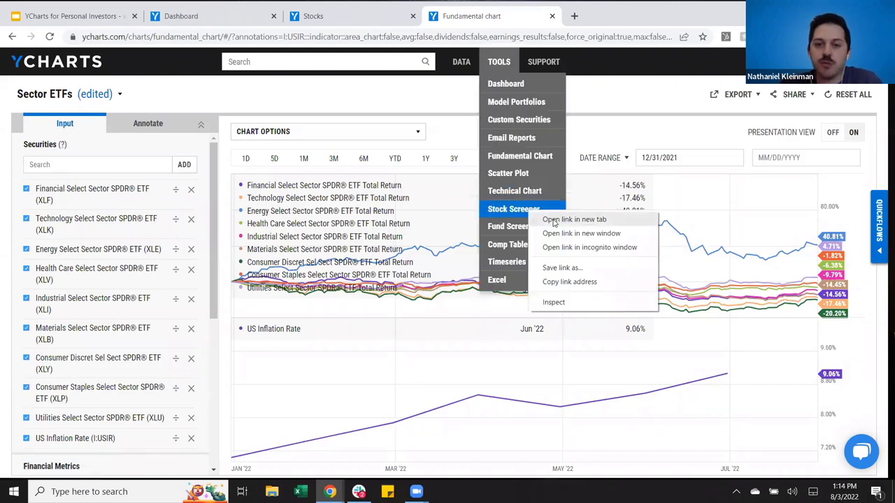
{"action": "left_click", "coordinate": [552, 220]}
{"action": "left_click", "coordinate": [619, 21]}
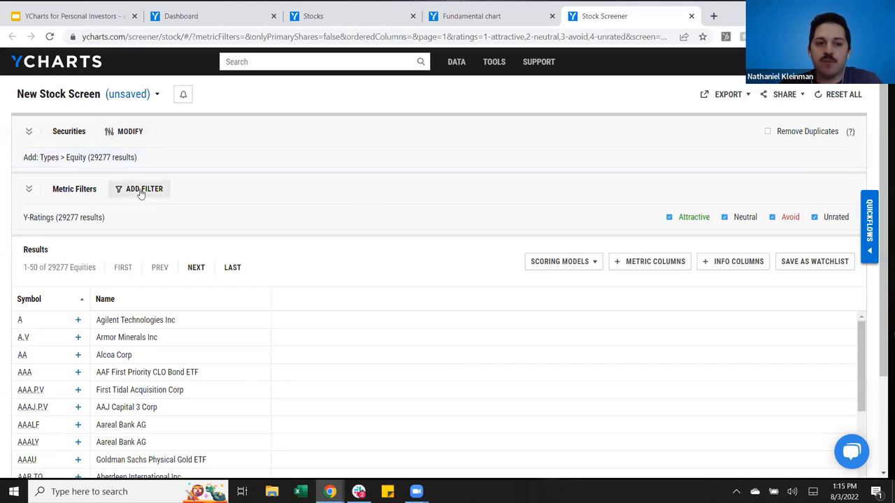
Browse the Indices and Events security lists, including the Upcoming Earning Releases and Recent IPOs options.
{"action": "left_click", "coordinate": [129, 132]}
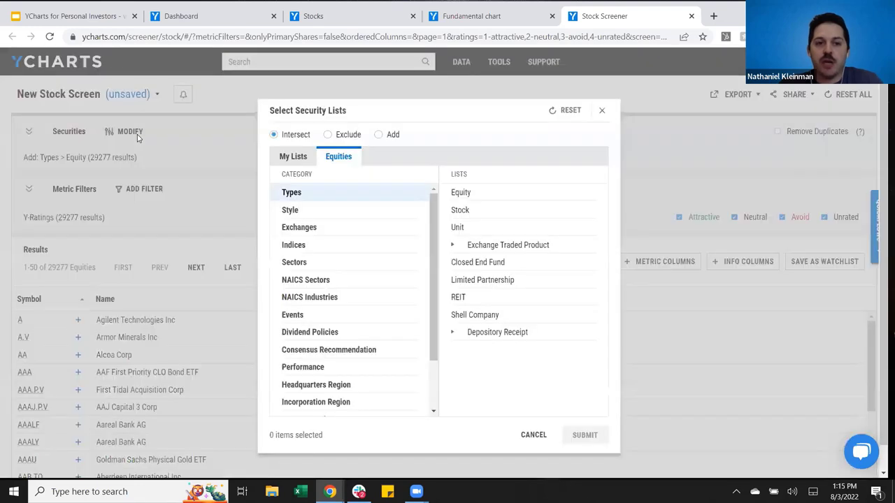
{"action": "left_click", "coordinate": [320, 246]}
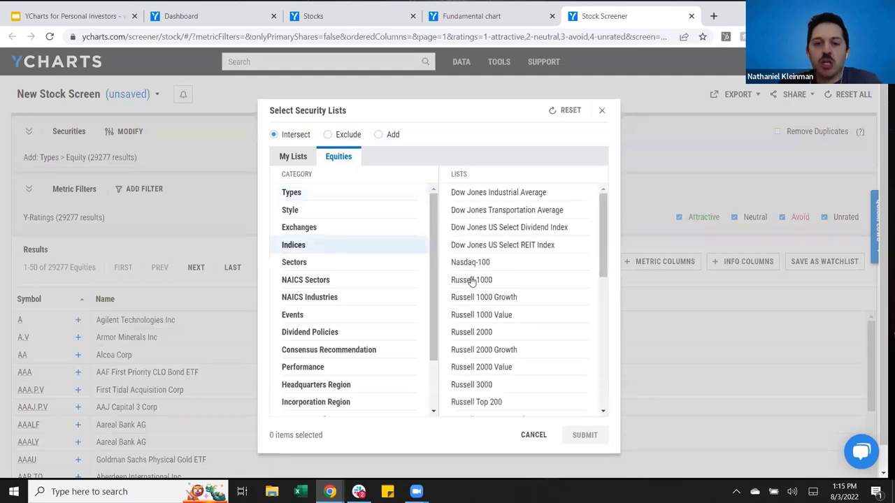
{"action": "scroll", "coordinate": [477, 284], "scroll_direction": "down", "scroll_amount": 5}
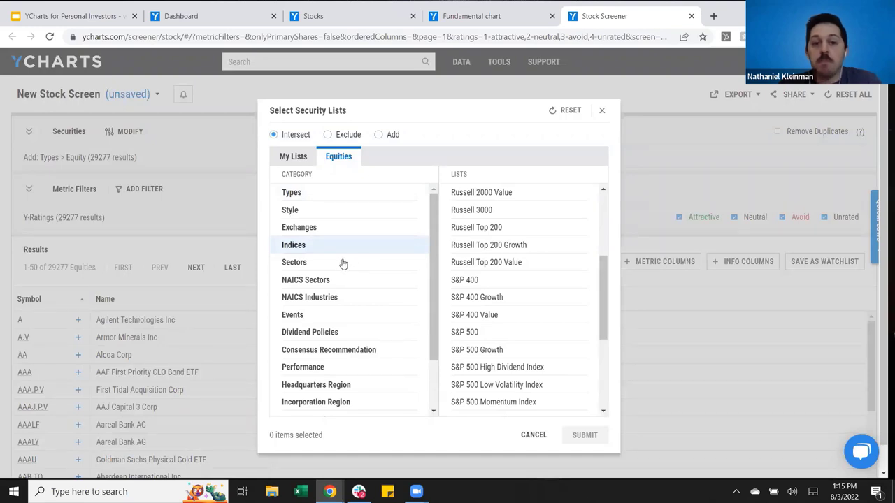
{"action": "left_click", "coordinate": [333, 314]}
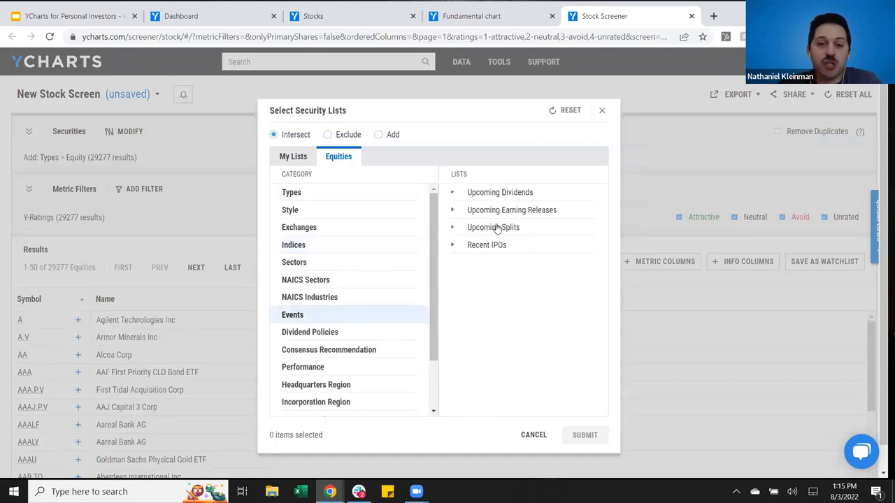
{"action": "left_click", "coordinate": [511, 209]}
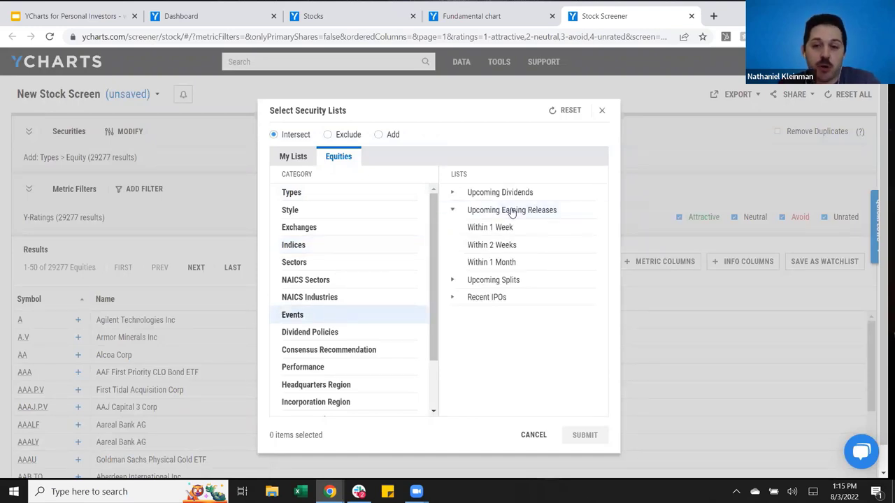
{"action": "left_click", "coordinate": [496, 299]}
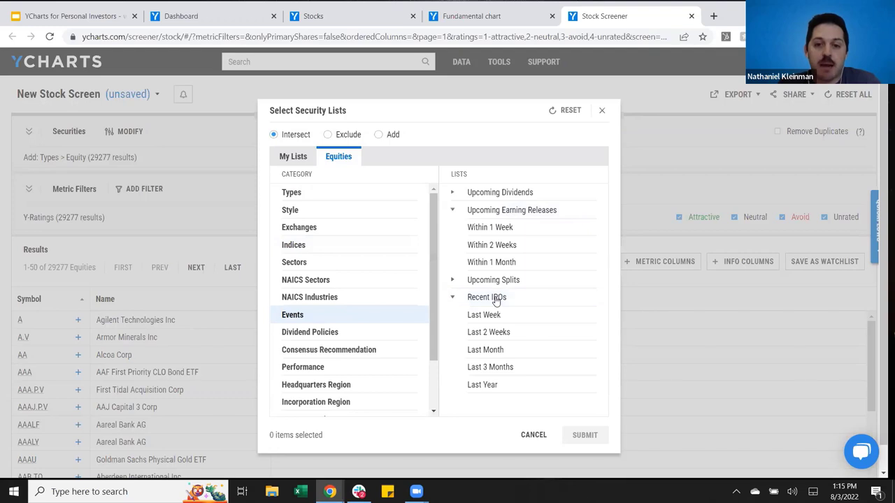
Intersect the screen's securities with the entire Energy sector.
{"action": "left_click", "coordinate": [332, 261]}
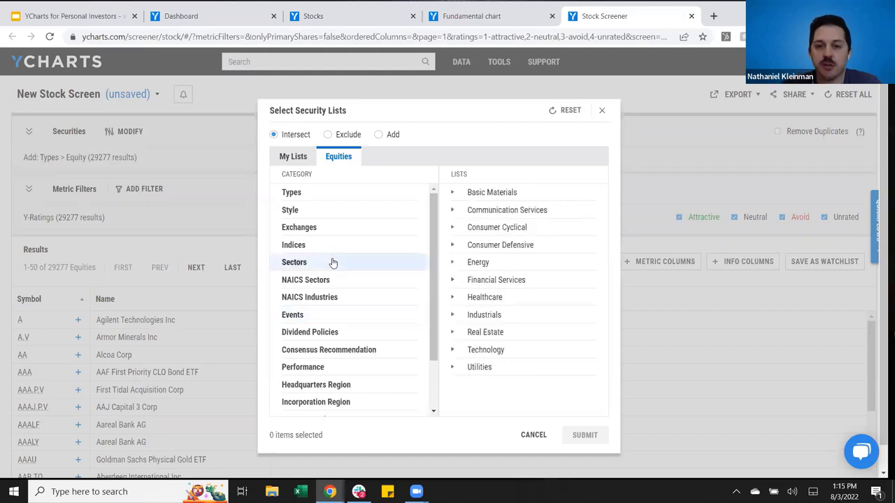
{"action": "left_click", "coordinate": [480, 263]}
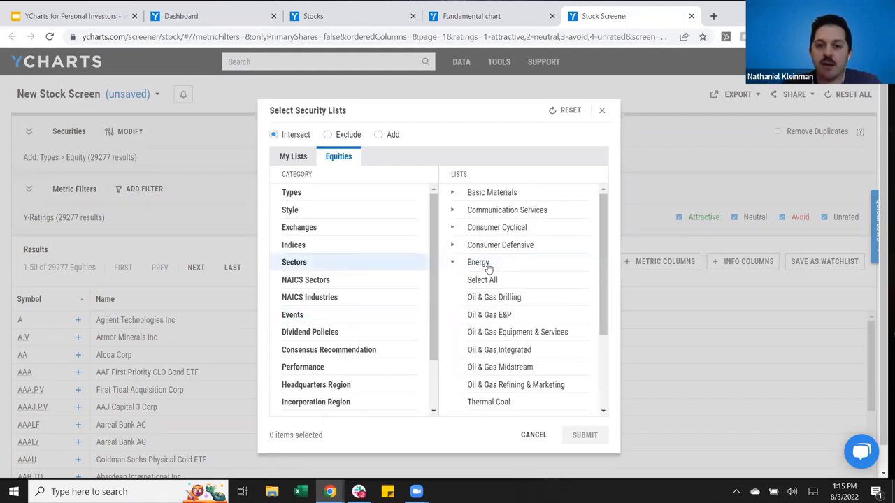
{"action": "left_click", "coordinate": [493, 282]}
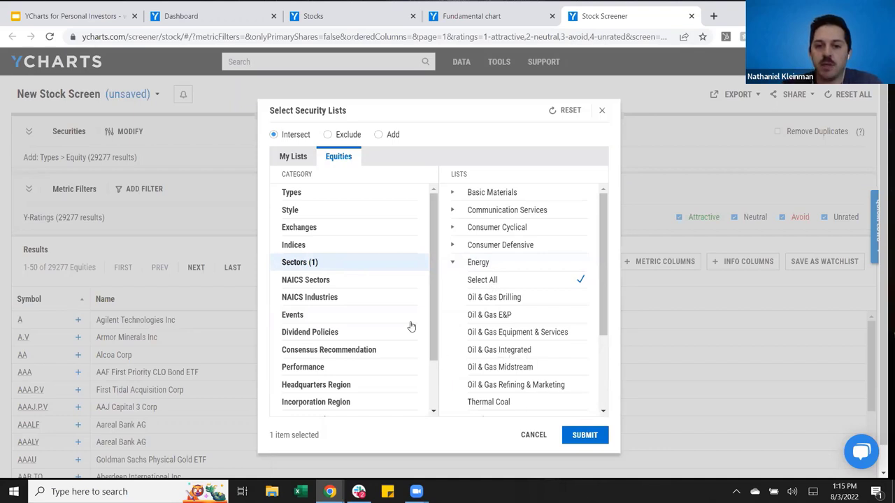
{"action": "left_click", "coordinate": [603, 436]}
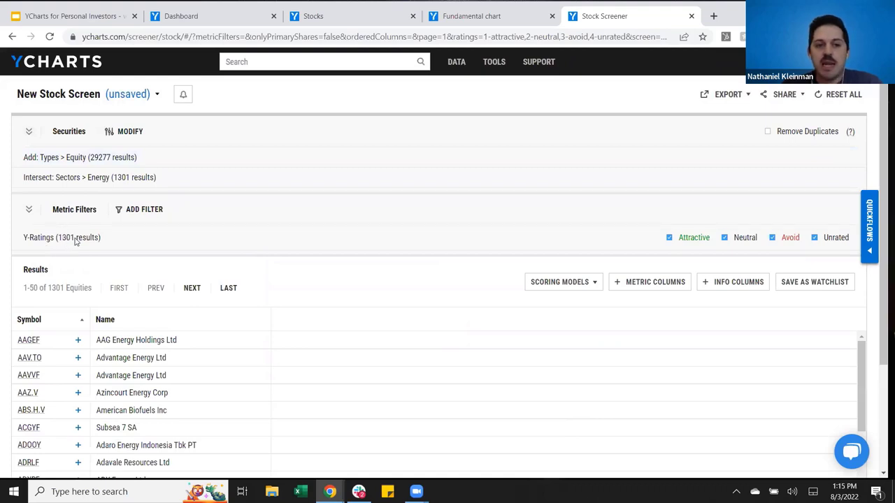
Intersect the screen's securities with all major US exchanges from the United States Exchanges list.
{"action": "left_click", "coordinate": [128, 133]}
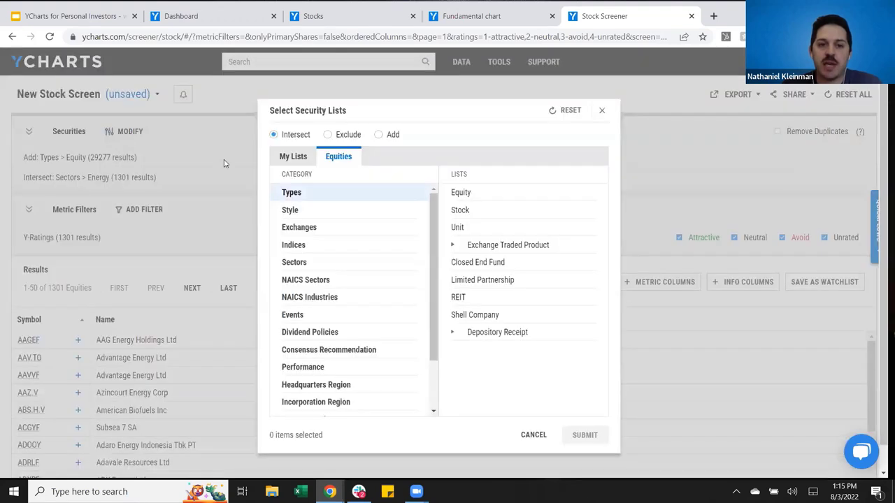
{"action": "left_click", "coordinate": [312, 227]}
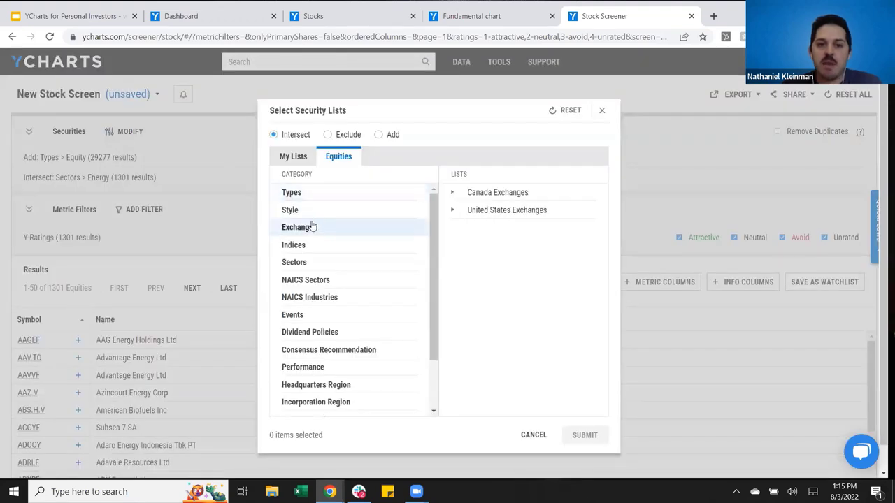
{"action": "left_click", "coordinate": [455, 211]}
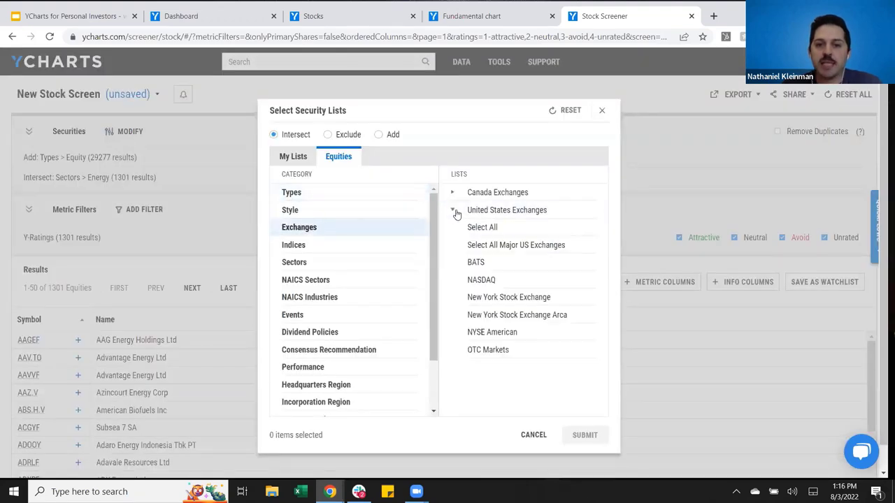
{"action": "left_click", "coordinate": [484, 250]}
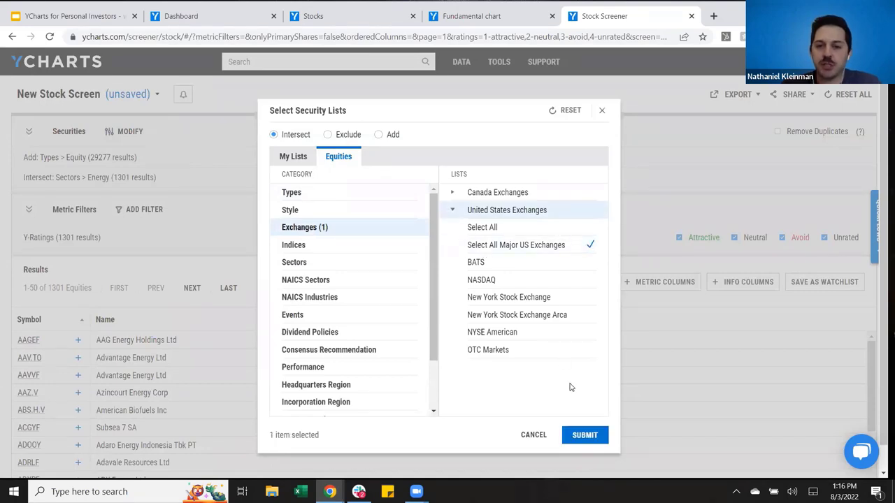
{"action": "left_click", "coordinate": [583, 435]}
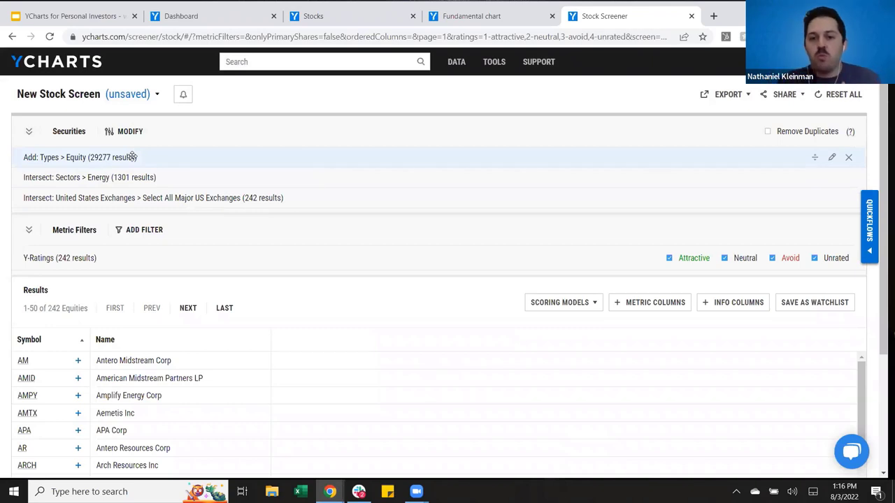
{"action": "left_click", "coordinate": [148, 237]}
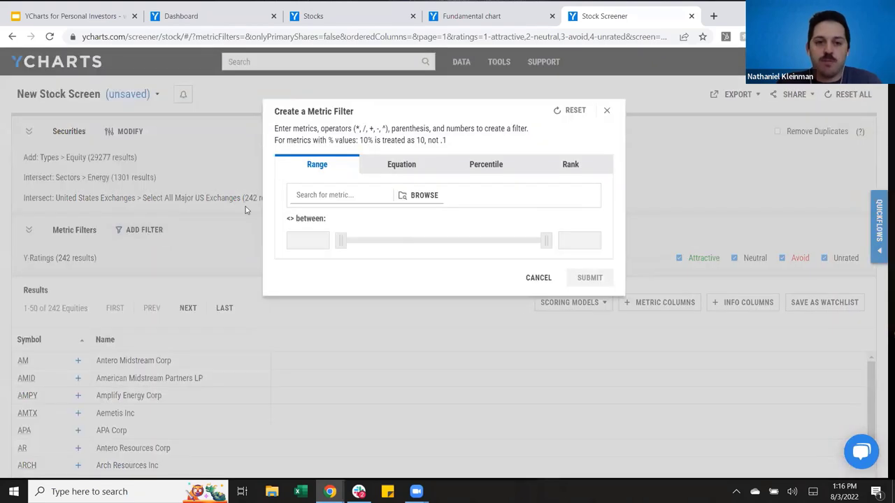
{"action": "left_click", "coordinate": [400, 168]}
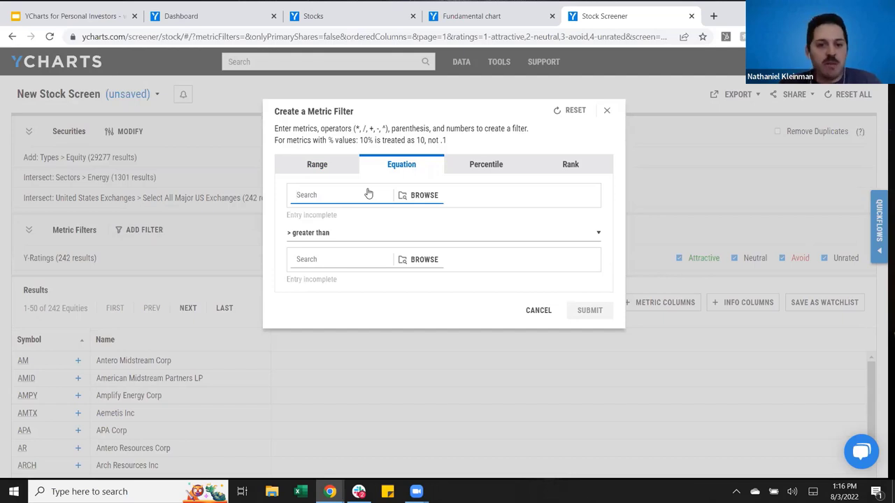
{"action": "left_click", "coordinate": [538, 312]}
Add an equation-based metric filter for Market Cap greater than 1B.
{"action": "left_click", "coordinate": [160, 232]}
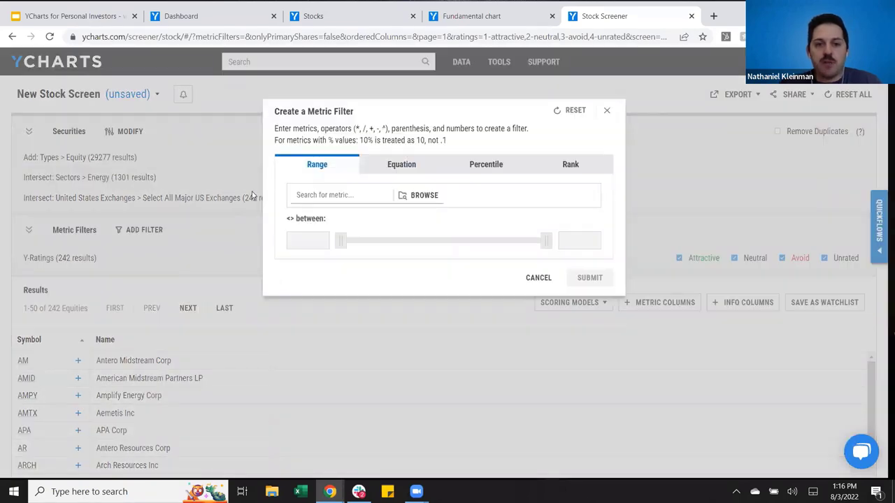
{"action": "left_click", "coordinate": [391, 170]}
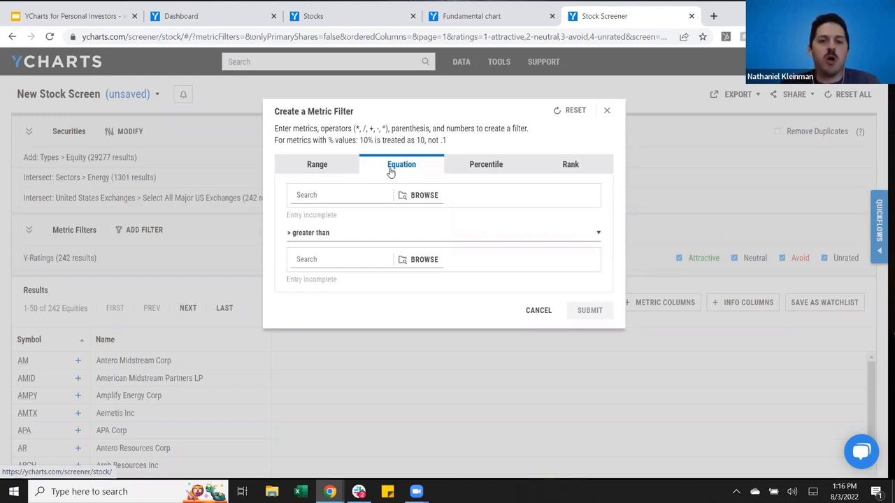
{"action": "left_click", "coordinate": [369, 196]}
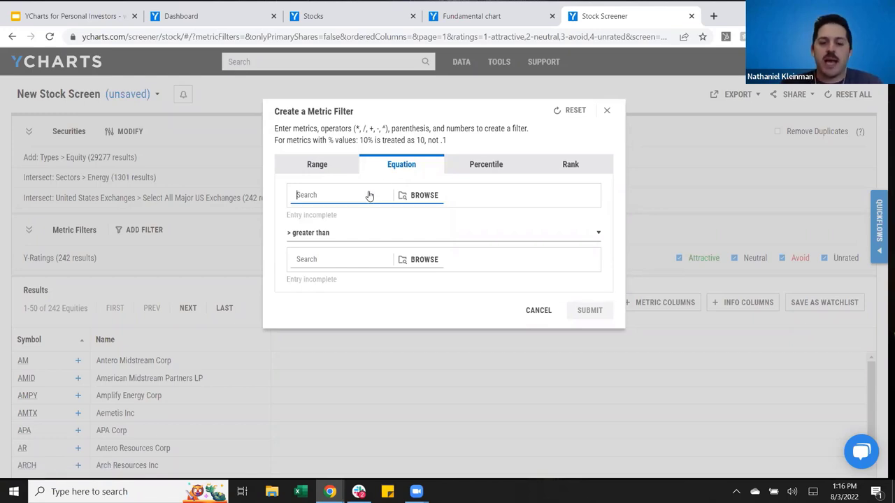
{"action": "type", "text": "market"}
{"action": "left_click", "coordinate": [365, 214]}
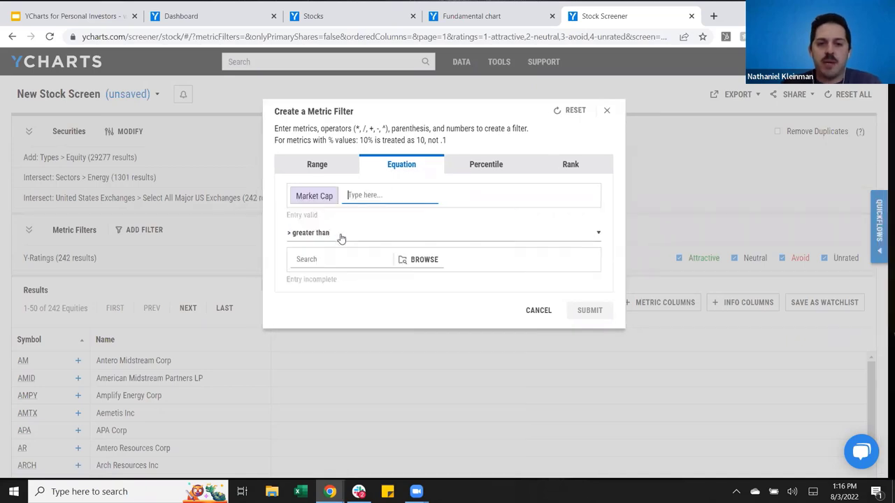
{"action": "left_click", "coordinate": [342, 241]}
{"action": "left_click", "coordinate": [341, 255]}
{"action": "left_click", "coordinate": [339, 261]}
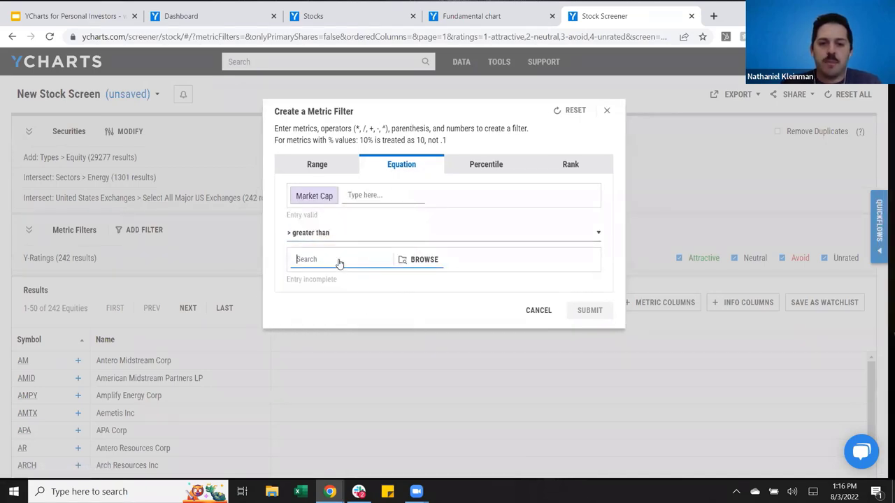
{"action": "type", "text": "1B"}
{"action": "key", "text": "Return"}
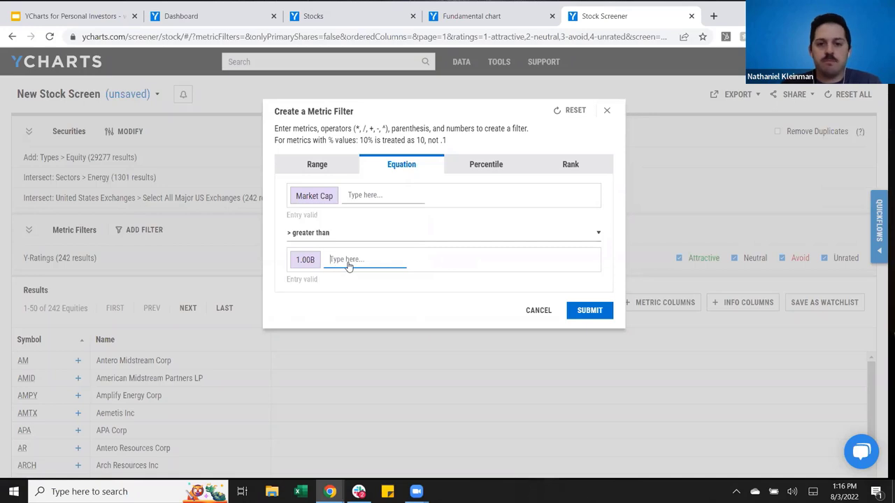
{"action": "left_click", "coordinate": [592, 311]}
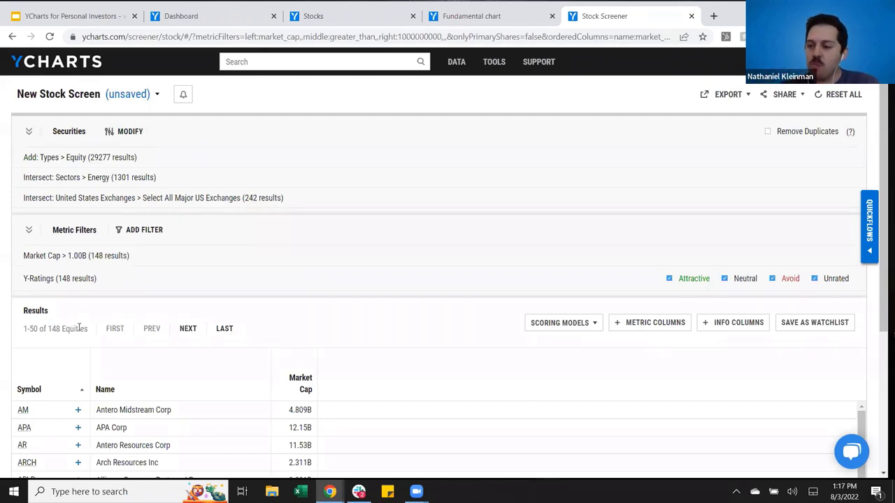
Add an equation-based metric filter for Dividend Yield greater than 2.50.
{"action": "left_click", "coordinate": [148, 231]}
{"action": "left_click", "coordinate": [395, 168]}
{"action": "left_click", "coordinate": [363, 200]}
{"action": "type", "text": "c"}
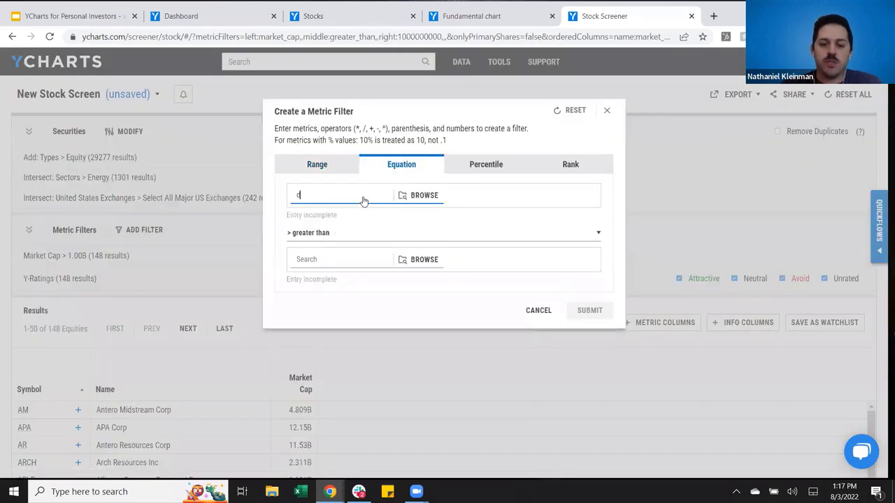
{"action": "type", "text": "iv"}
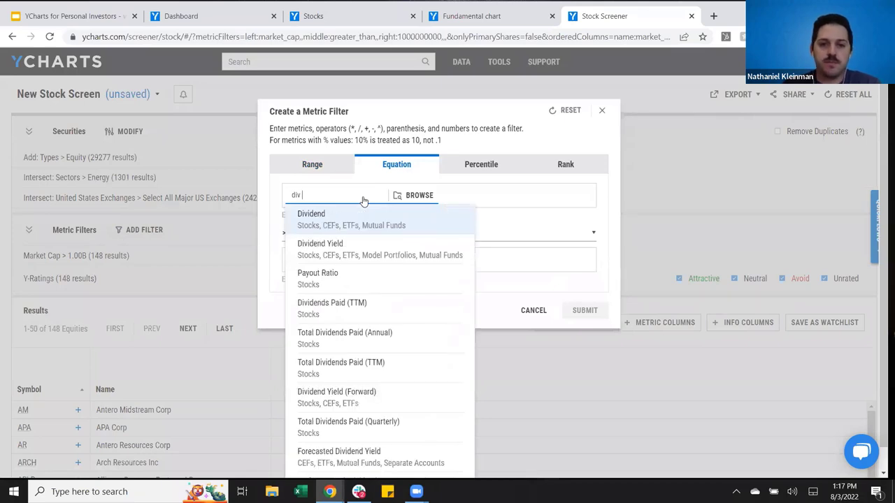
{"action": "left_click", "coordinate": [366, 247]}
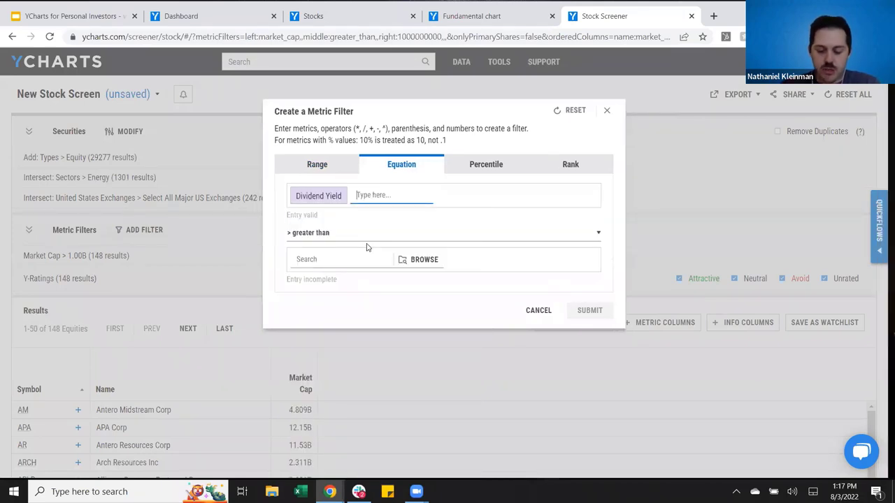
{"action": "left_click", "coordinate": [325, 235]}
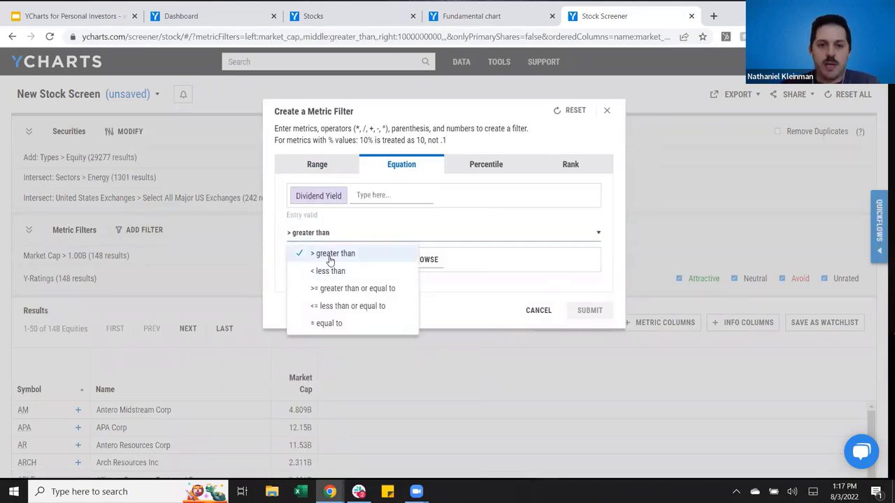
{"action": "left_click", "coordinate": [328, 257]}
{"action": "type", "text": "2.50"}
{"action": "key", "text": "Return"}
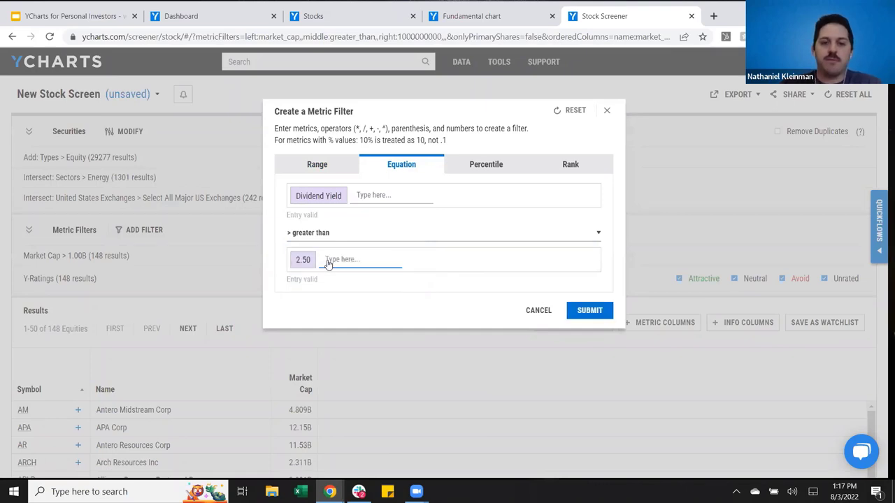
{"action": "left_click", "coordinate": [590, 312]}
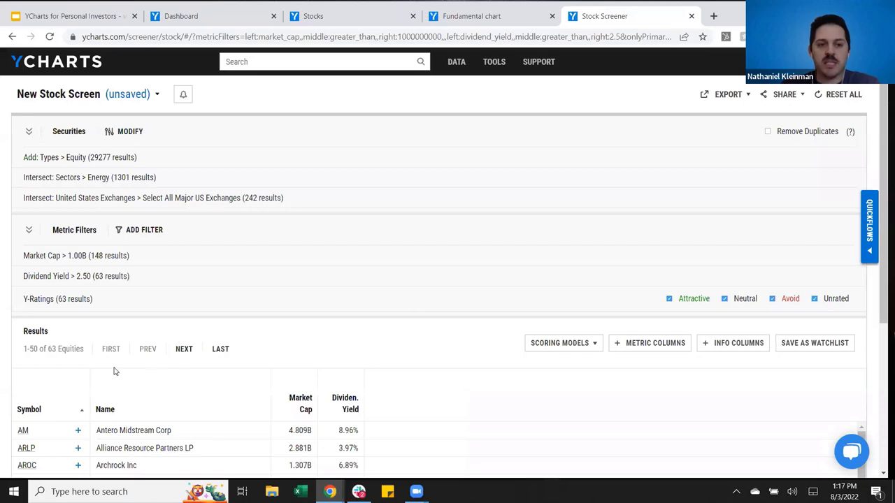
Enable the removal of duplicate securities from the stock screen.
{"action": "left_click", "coordinate": [767, 133]}
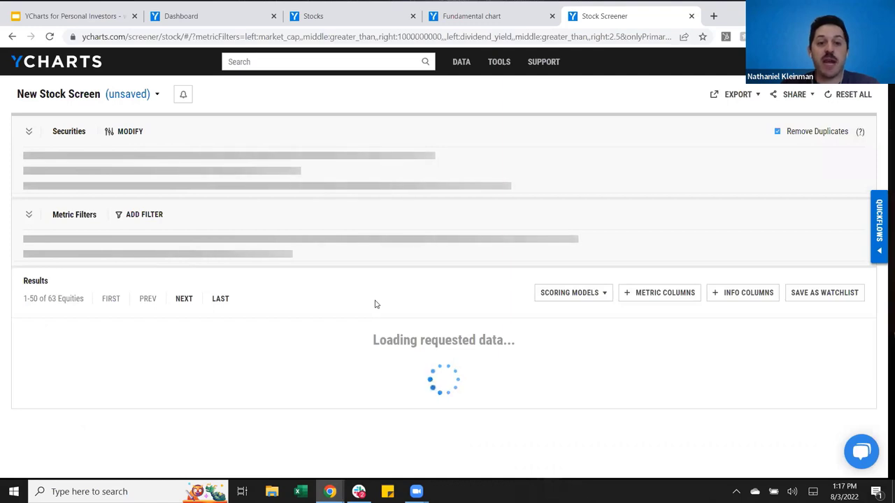
Start an additional metric filter on Year to Date Total Returns (Daily).
{"action": "left_click", "coordinate": [146, 231]}
{"action": "left_click", "coordinate": [409, 164]}
{"action": "left_click", "coordinate": [372, 197]}
{"action": "type", "text": "y"}
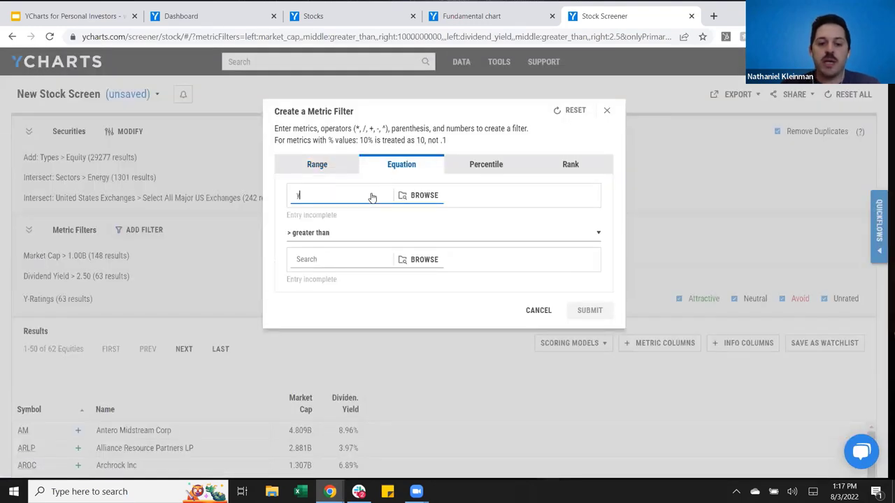
{"action": "type", "text": "td total"}
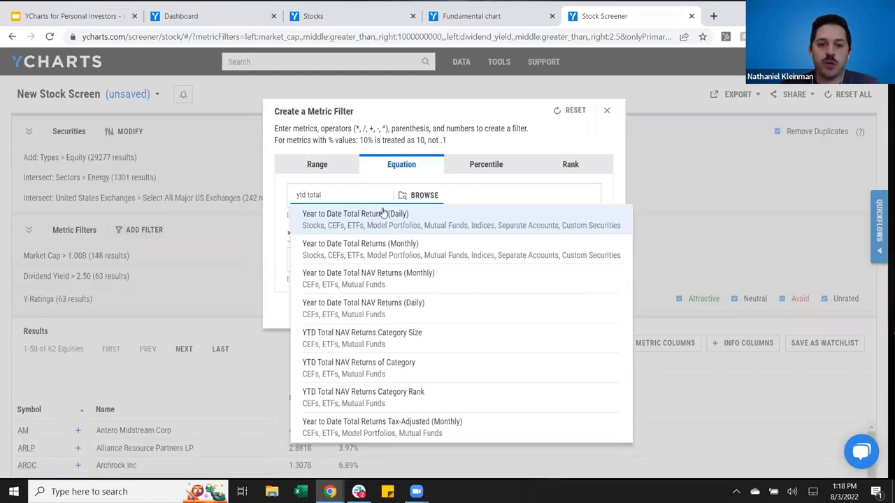
{"action": "left_click", "coordinate": [383, 220]}
{"action": "left_click", "coordinate": [355, 241]}
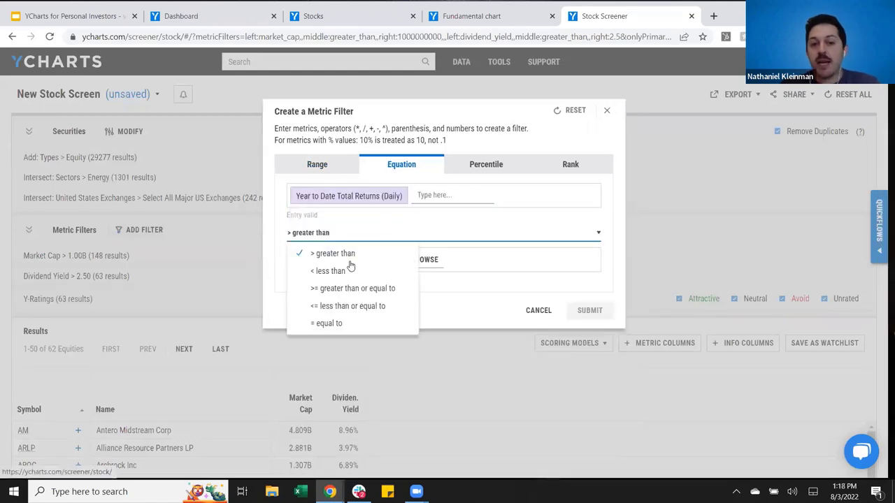
{"action": "left_click", "coordinate": [350, 254]}
{"action": "left_click", "coordinate": [349, 265]}
{"action": "type", "text": "15"}
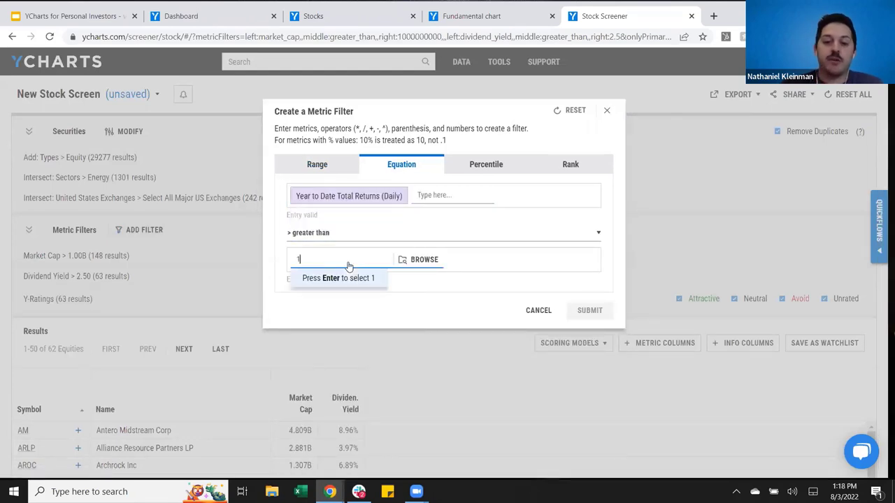
{"action": "key", "text": "Return"}
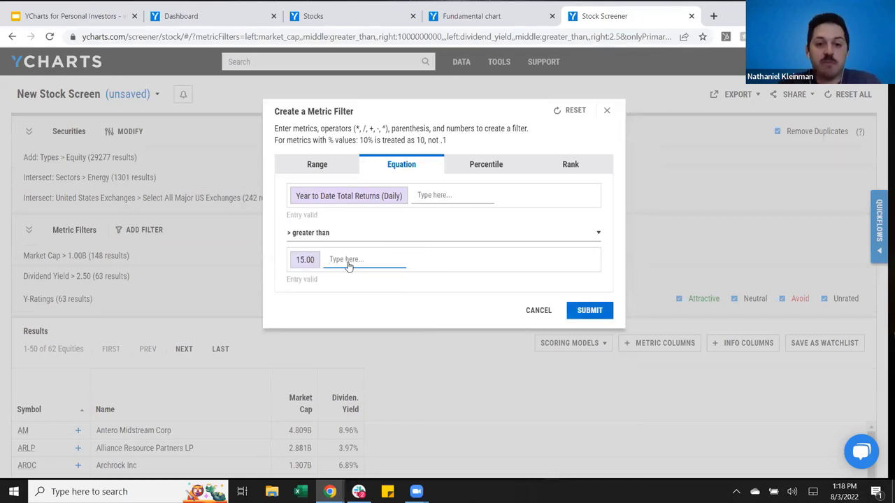
{"action": "key", "text": "BackSpace"}
{"action": "type", "text": "17"}
{"action": "key", "text": "Return"}
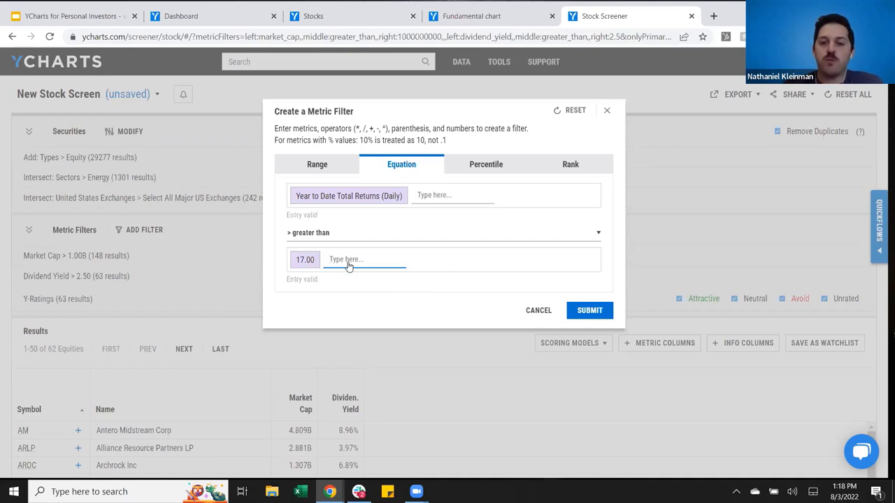
{"action": "key", "text": "BackSpace"}
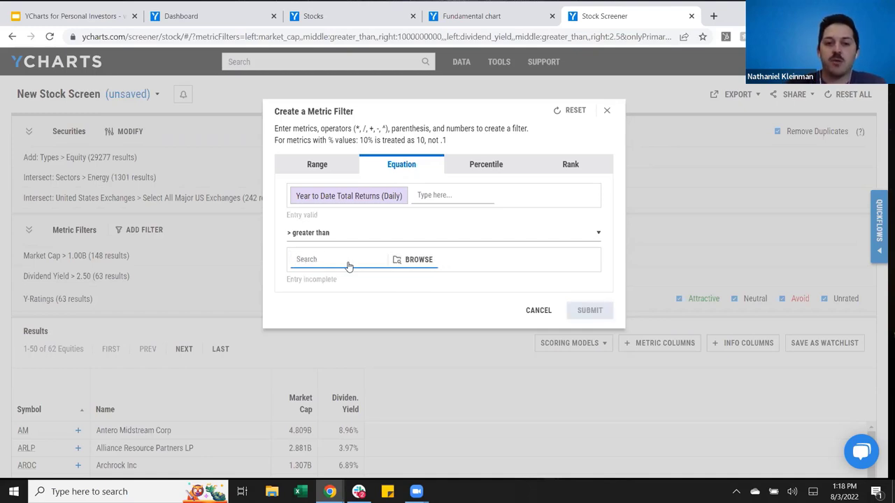
Limit the Year to Date Total Returns (Daily) filter to the top 50 sequential percentile, higher value is better, and apply it.
{"action": "left_click", "coordinate": [484, 167]}
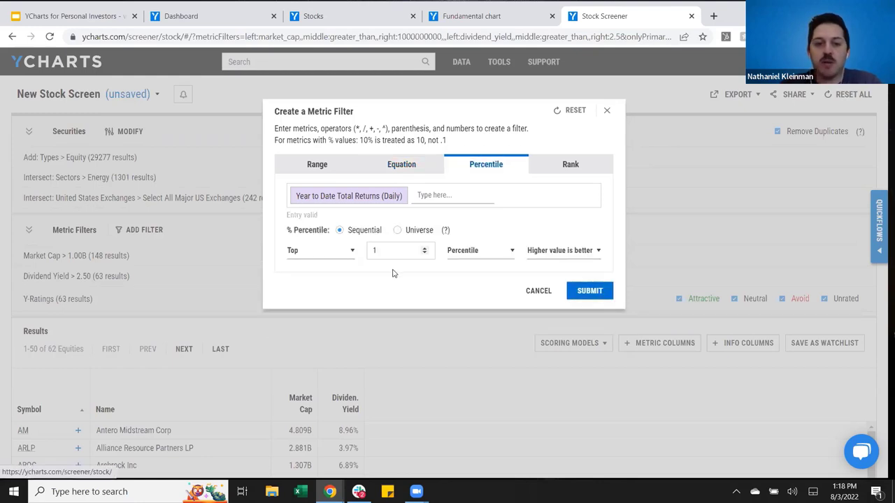
{"action": "left_click_drag", "start_coordinate": [389, 250], "coordinate": [369, 254]}
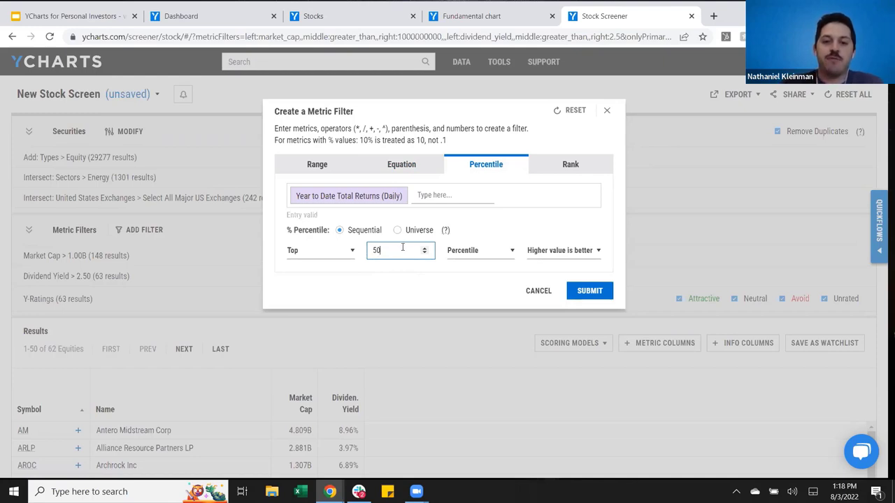
{"action": "left_click", "coordinate": [550, 257]}
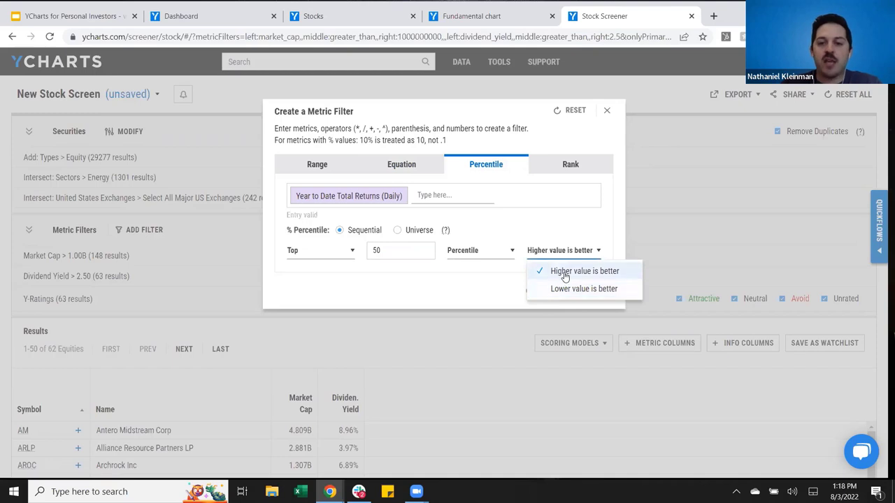
{"action": "left_click", "coordinate": [446, 282]}
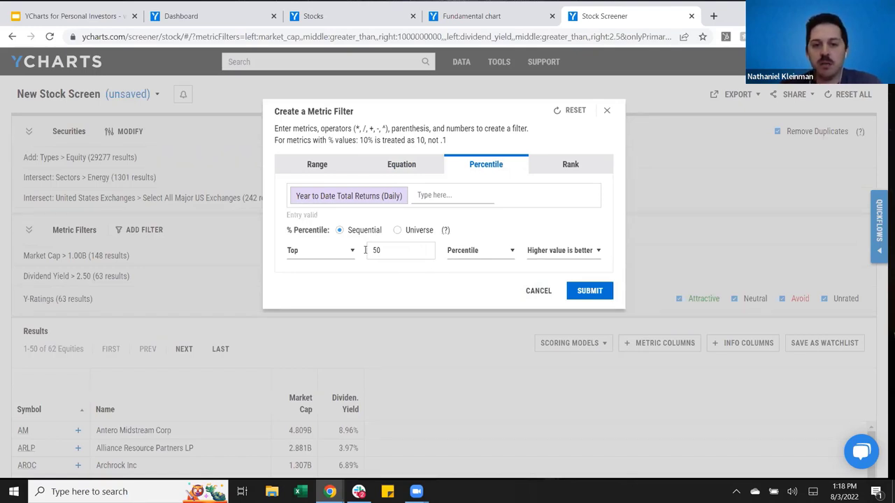
{"action": "left_click", "coordinate": [588, 291]}
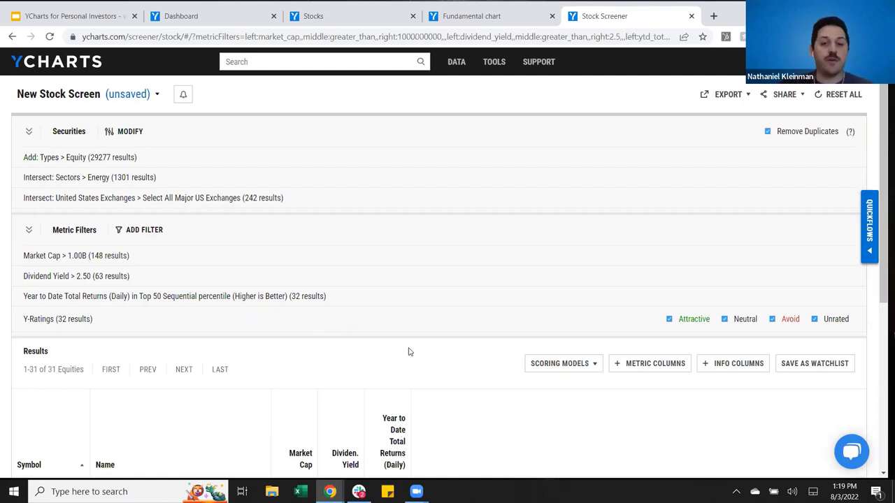
Add PE Ratio and Dividend Per Share (5 Year Growth) as metric columns in the screen results.
{"action": "scroll", "coordinate": [443, 372], "scroll_direction": "down", "scroll_amount": 1}
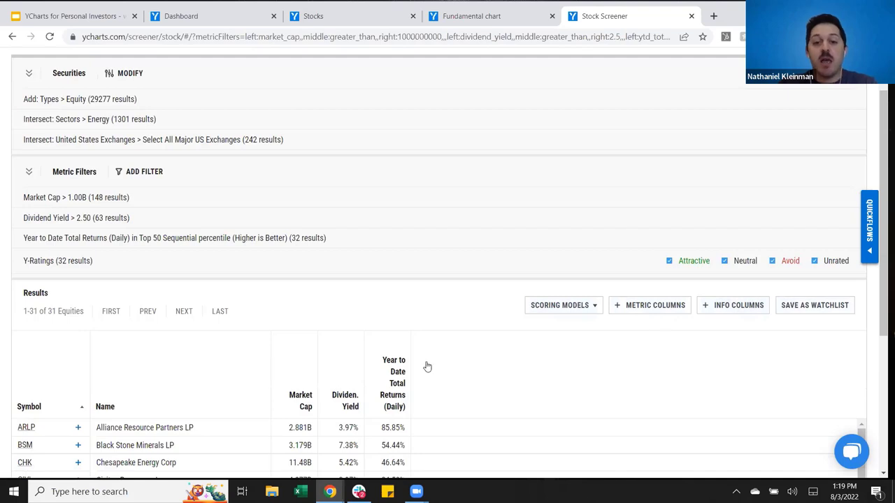
{"action": "left_click", "coordinate": [661, 314]}
{"action": "left_click", "coordinate": [453, 134]}
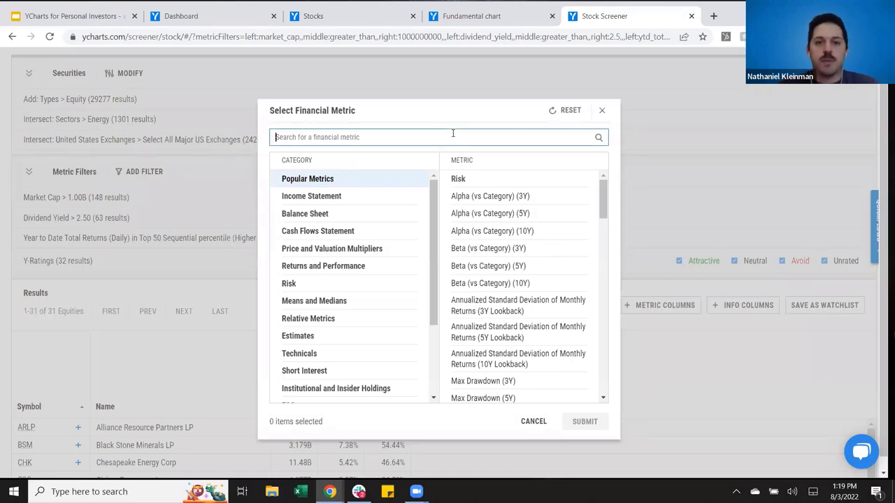
{"action": "type", "text": "pe ra"}
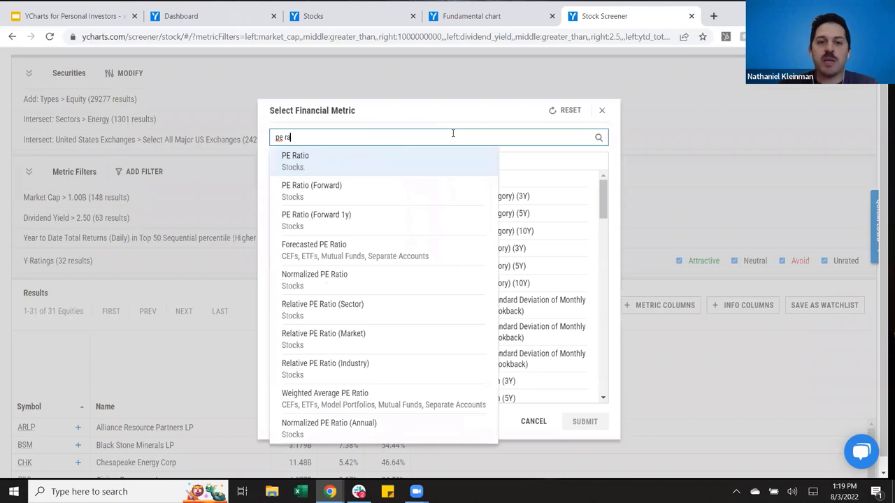
{"action": "key", "text": "Return"}
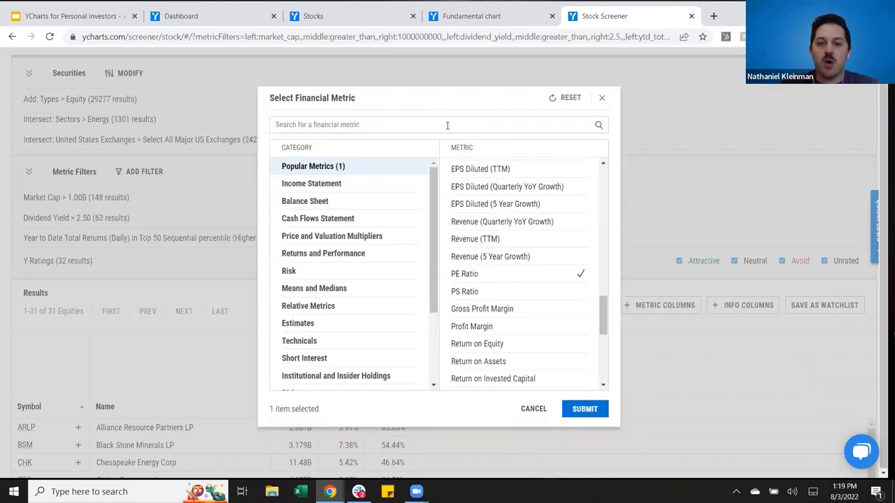
{"action": "left_click", "coordinate": [448, 126]}
{"action": "type", "text": "div pe"}
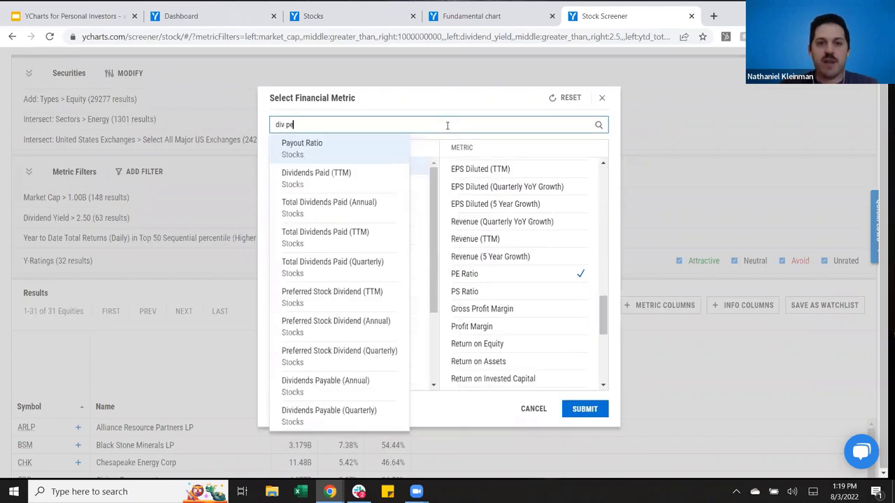
{"action": "type", "text": "r share 5"}
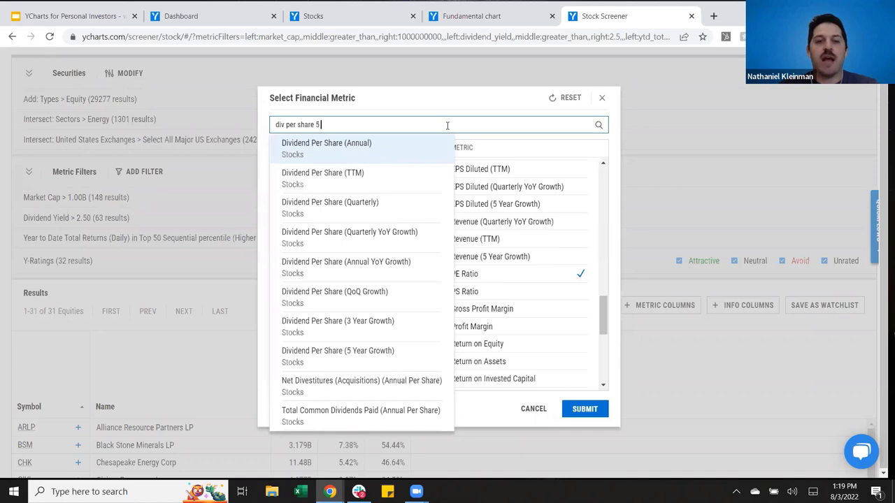
{"action": "type", "text": " g"}
{"action": "left_click", "coordinate": [351, 149]}
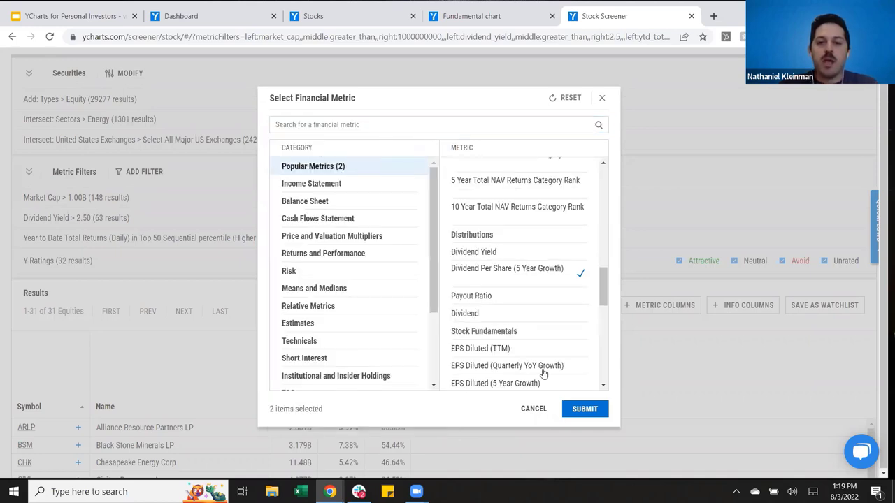
{"action": "left_click", "coordinate": [582, 409]}
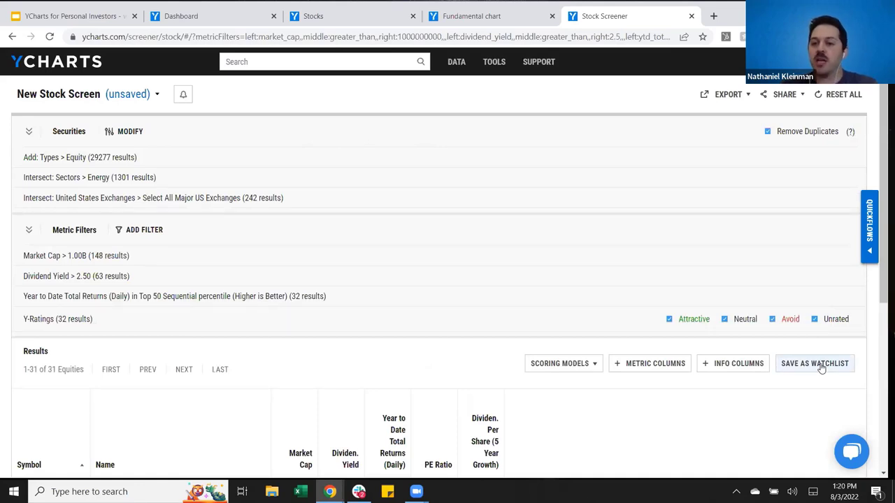
Examine the PE Ratio and dividend growth values of the equities in the results table.
{"action": "scroll", "coordinate": [339, 270], "scroll_direction": "down", "scroll_amount": 2}
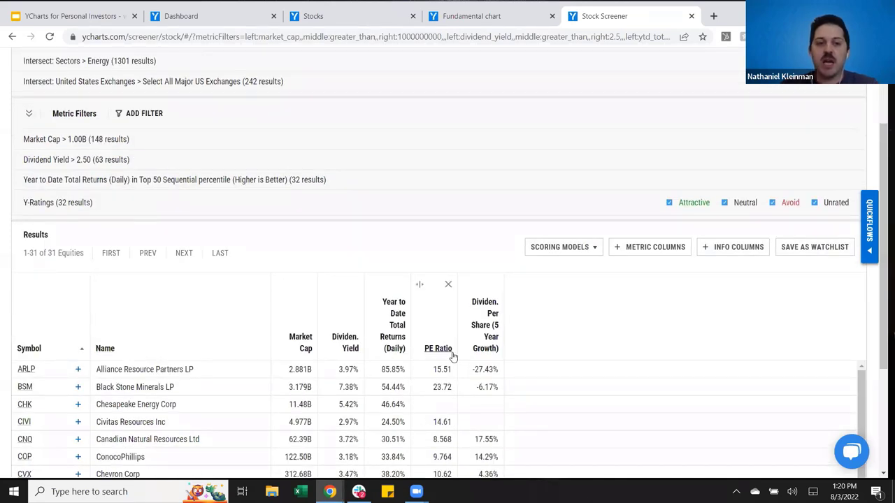
{"action": "scroll", "coordinate": [453, 356], "scroll_direction": "up", "scroll_amount": 1}
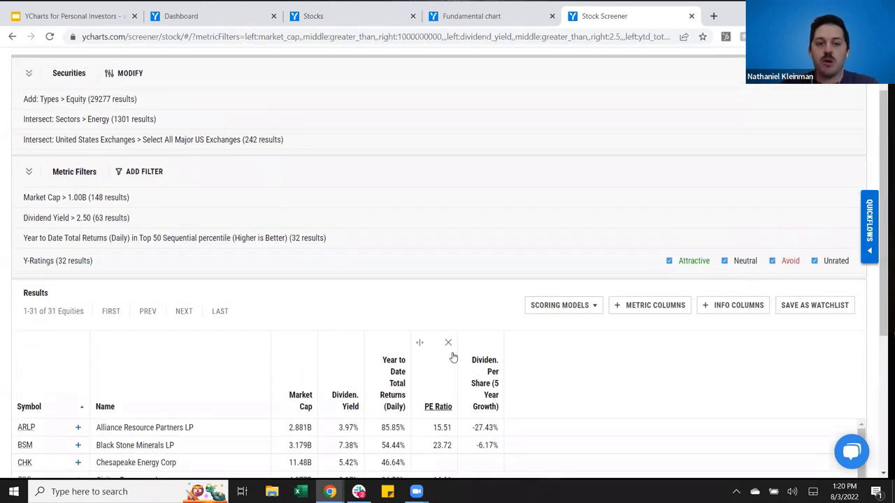
{"action": "scroll", "coordinate": [455, 318], "scroll_direction": "down", "scroll_amount": 1}
{"action": "scroll", "coordinate": [465, 364], "scroll_direction": "down", "scroll_amount": 1}
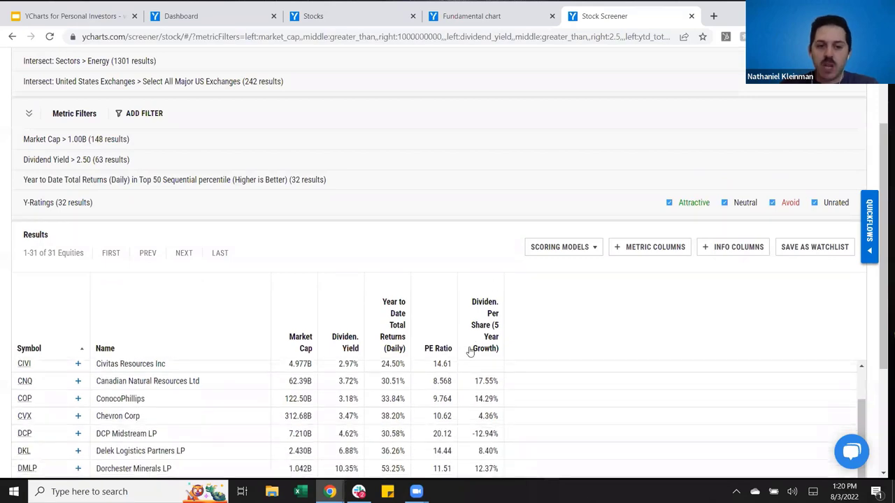
{"action": "scroll", "coordinate": [456, 376], "scroll_direction": "up", "scroll_amount": 1}
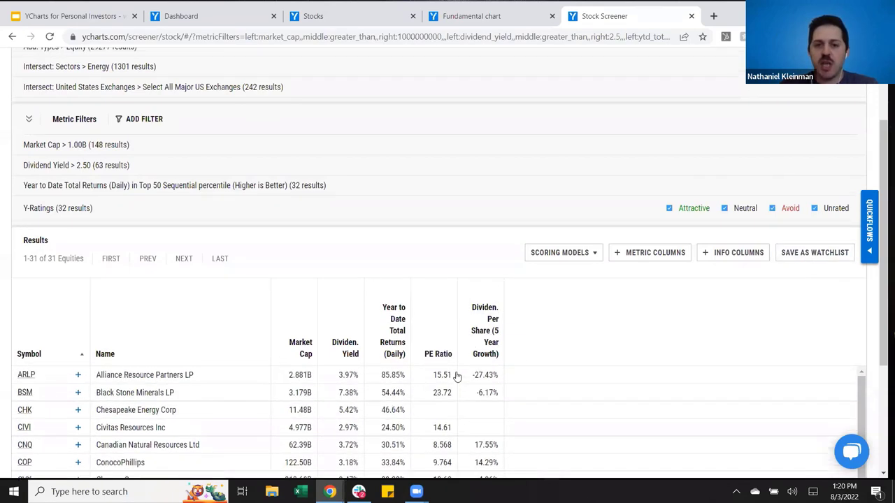
{"action": "scroll", "coordinate": [456, 376], "scroll_direction": "up", "scroll_amount": 1}
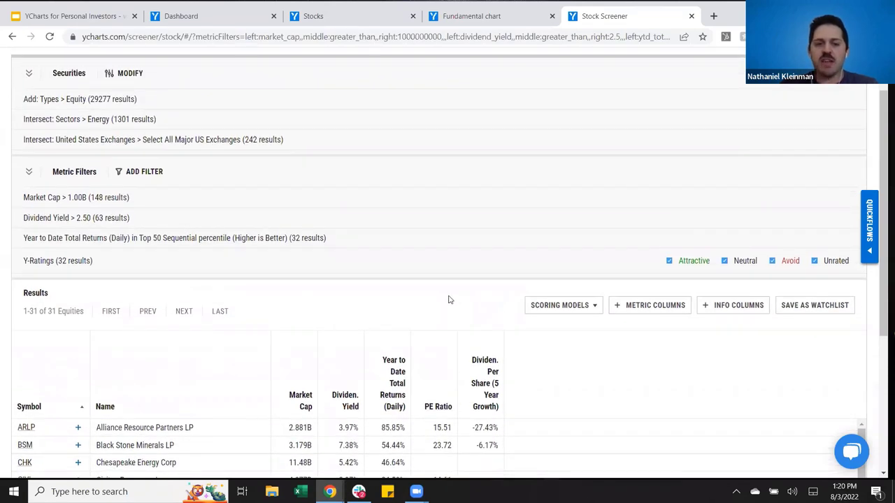
{"action": "scroll", "coordinate": [449, 299], "scroll_direction": "up", "scroll_amount": 1}
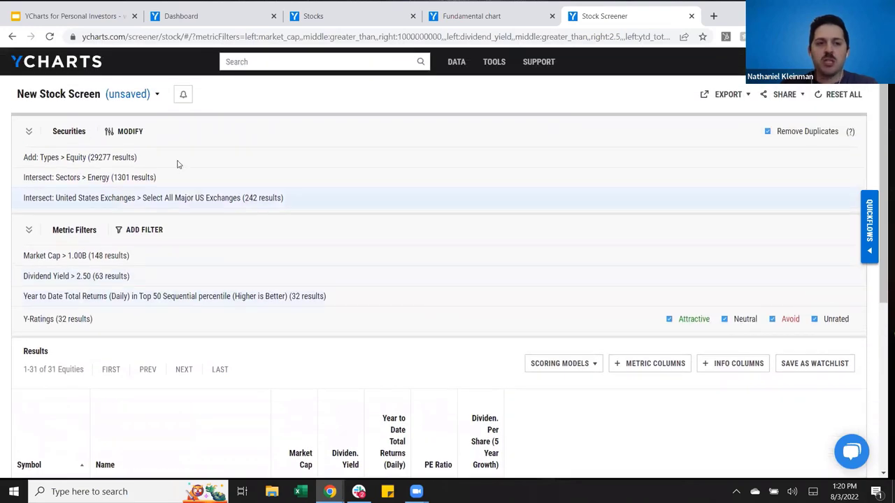
Save the stock screen as "Webinar Example 2.0".
{"action": "left_click", "coordinate": [112, 94]}
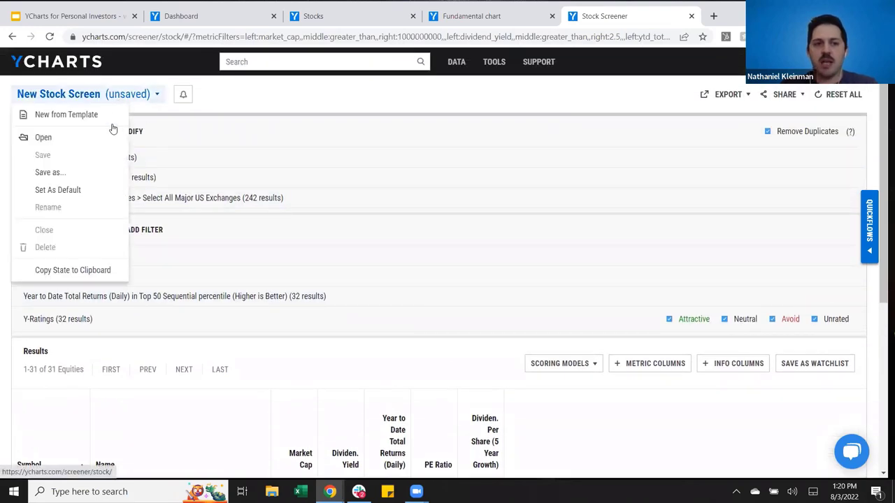
{"action": "left_click", "coordinate": [81, 176]}
{"action": "type", "text": "W"}
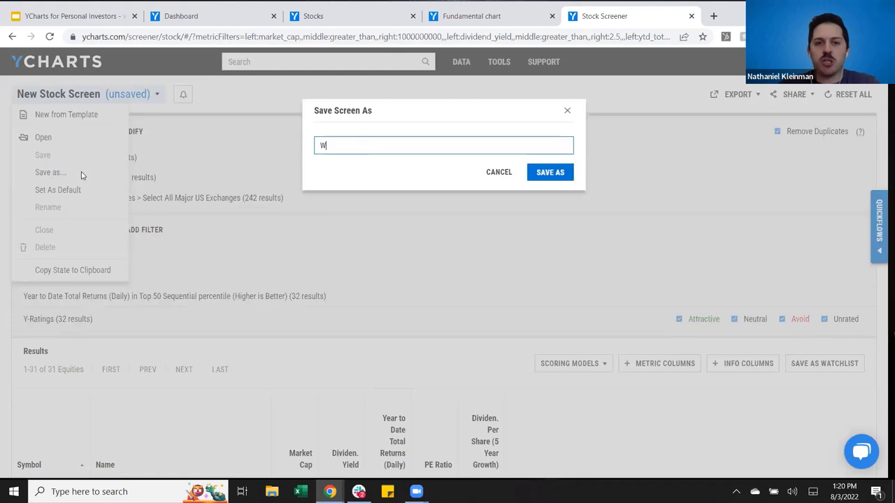
{"action": "type", "text": "ebinar Example 2.0"}
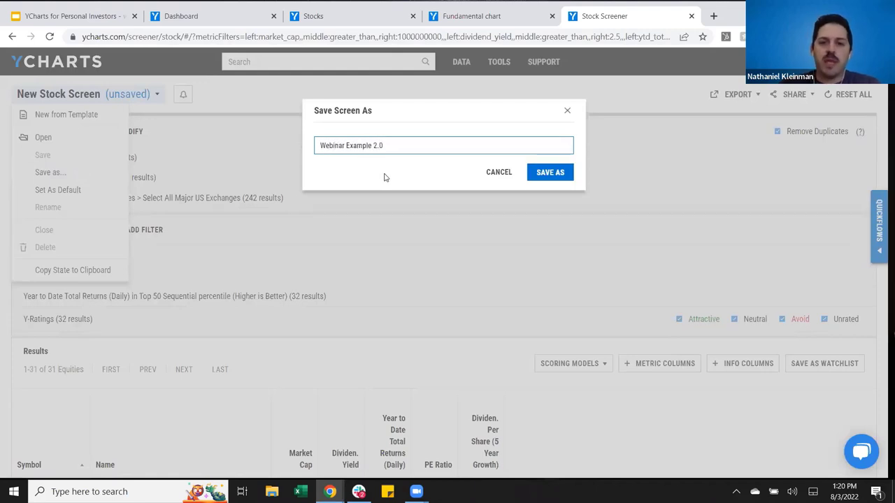
{"action": "left_click", "coordinate": [550, 173]}
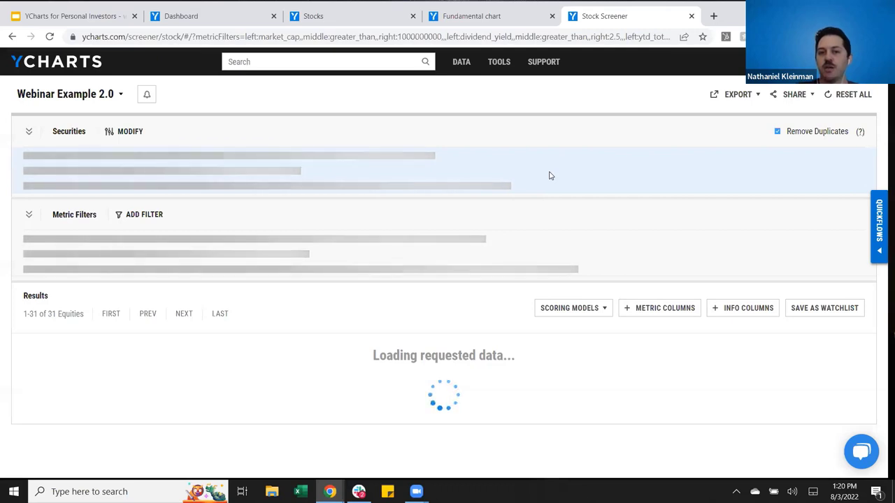
Look through the list of saved stock screens without opening another one, and return to the current screen's results.
{"action": "left_click", "coordinate": [79, 96]}
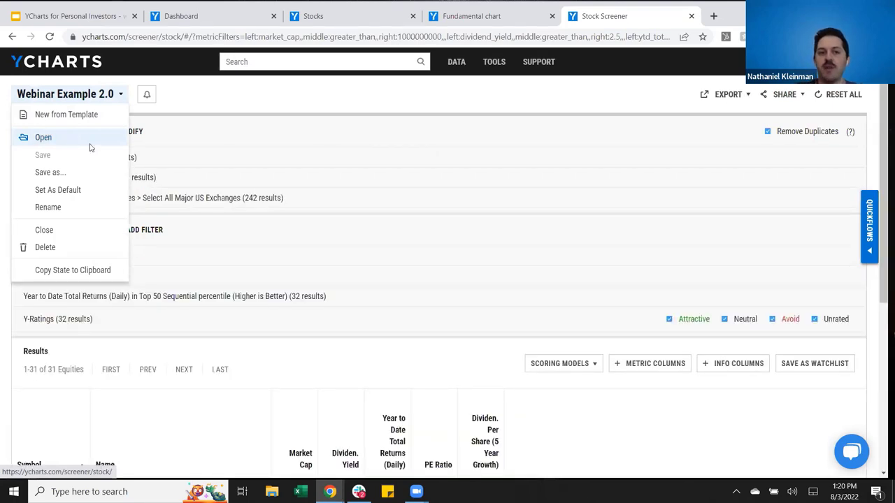
{"action": "left_click", "coordinate": [77, 140]}
{"action": "left_click", "coordinate": [497, 162]}
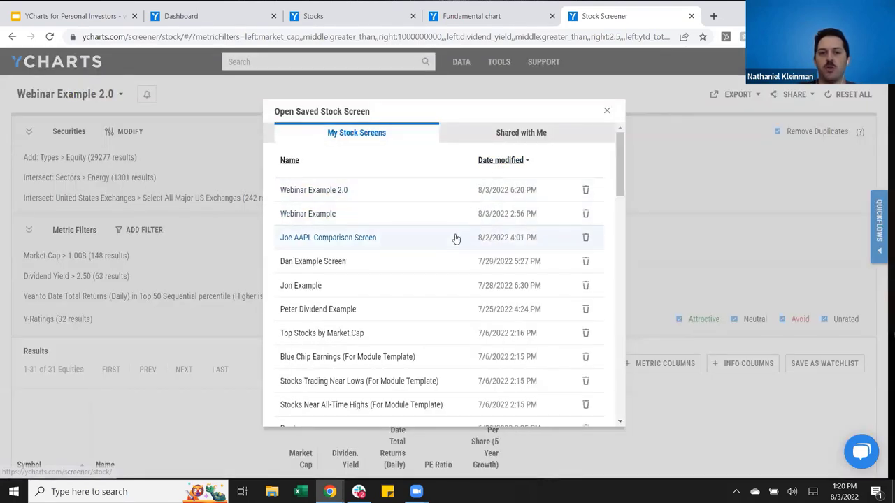
{"action": "scroll", "coordinate": [455, 237], "scroll_direction": "down", "scroll_amount": 8}
{"action": "scroll", "coordinate": [534, 180], "scroll_direction": "up", "scroll_amount": 5}
{"action": "scroll", "coordinate": [535, 181], "scroll_direction": "up", "scroll_amount": 3}
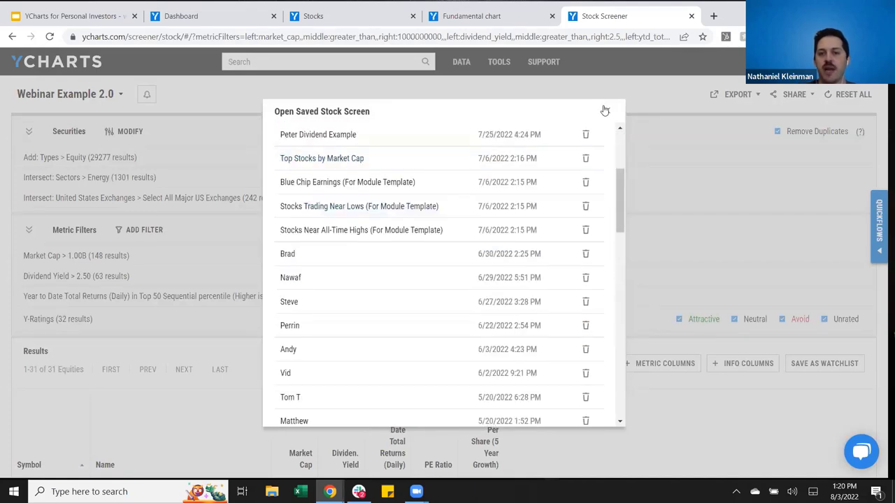
{"action": "left_click", "coordinate": [606, 111]}
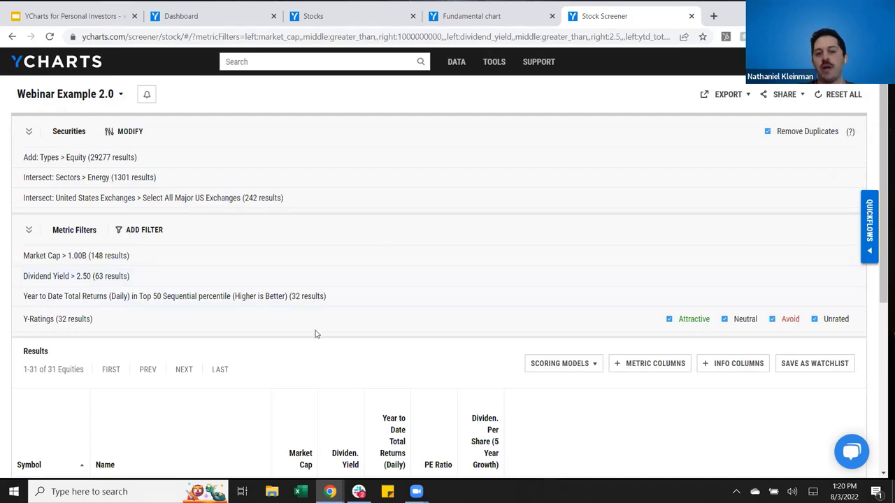
{"action": "scroll", "coordinate": [349, 328], "scroll_direction": "down", "scroll_amount": 1}
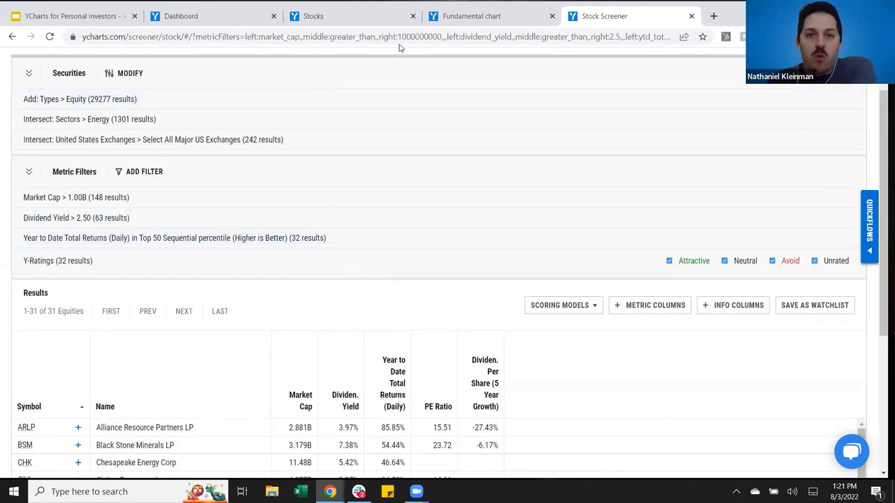
Check the Sector ETFs fundamental chart and return to the Webinar Example 2.0 stock screen.
{"action": "left_click", "coordinate": [464, 20]}
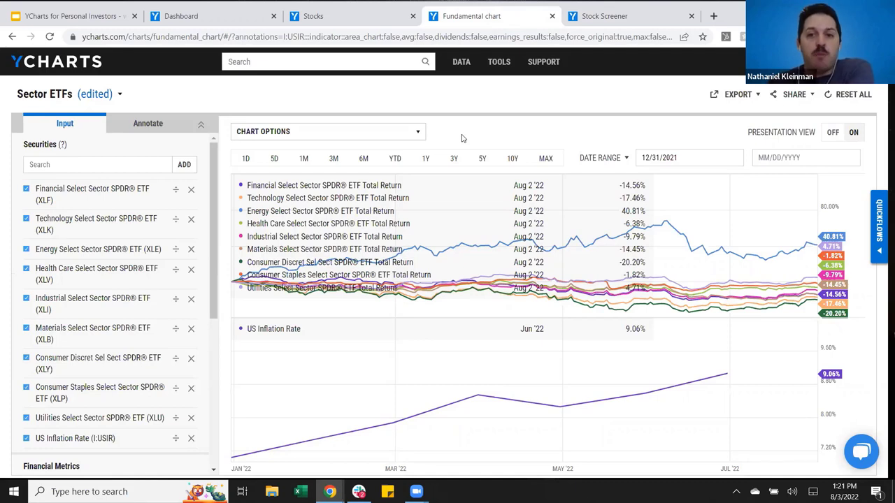
{"action": "left_click", "coordinate": [598, 16]}
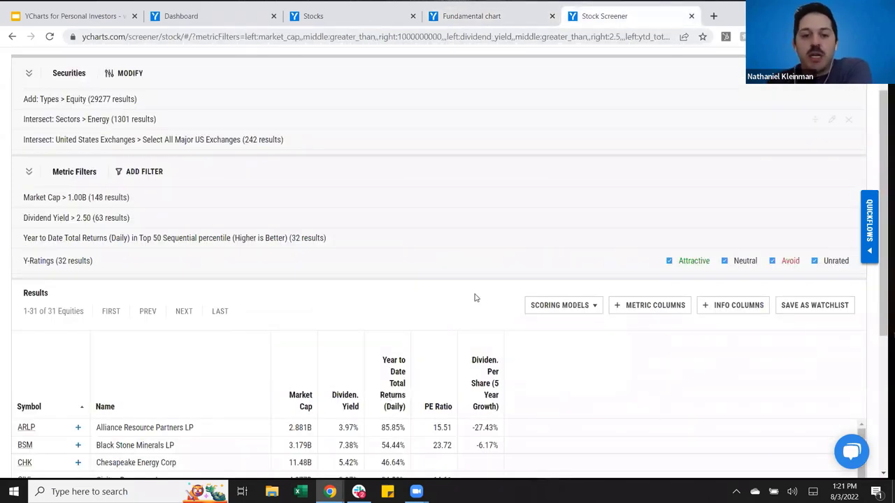
{"action": "scroll", "coordinate": [344, 311], "scroll_direction": "up", "scroll_amount": 1}
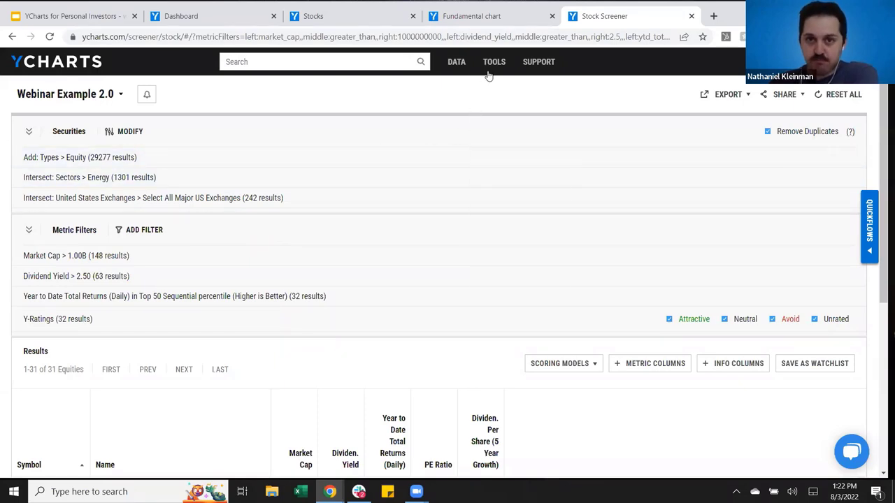
Open a second Stock Screener in a new browser tab and switch to it.
{"action": "mouse_move", "coordinate": [490, 70]}
{"action": "right_click", "coordinate": [514, 213]}
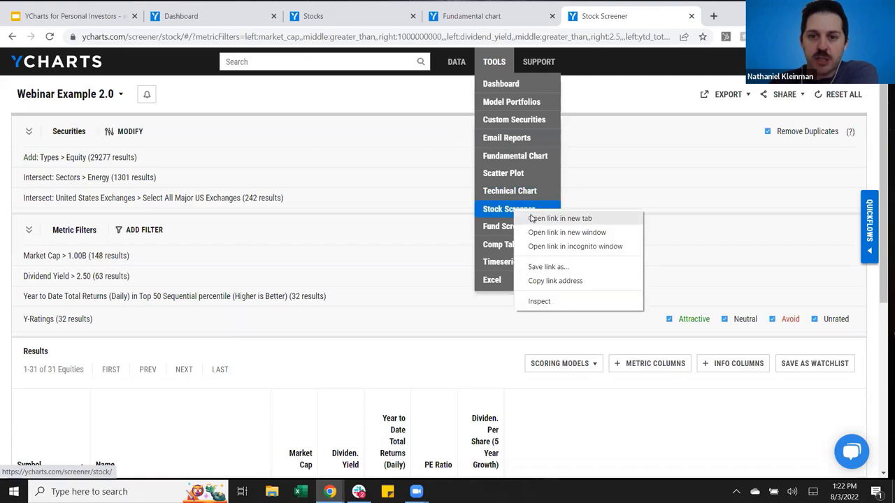
{"action": "left_click", "coordinate": [549, 218]}
{"action": "left_click", "coordinate": [653, 16]}
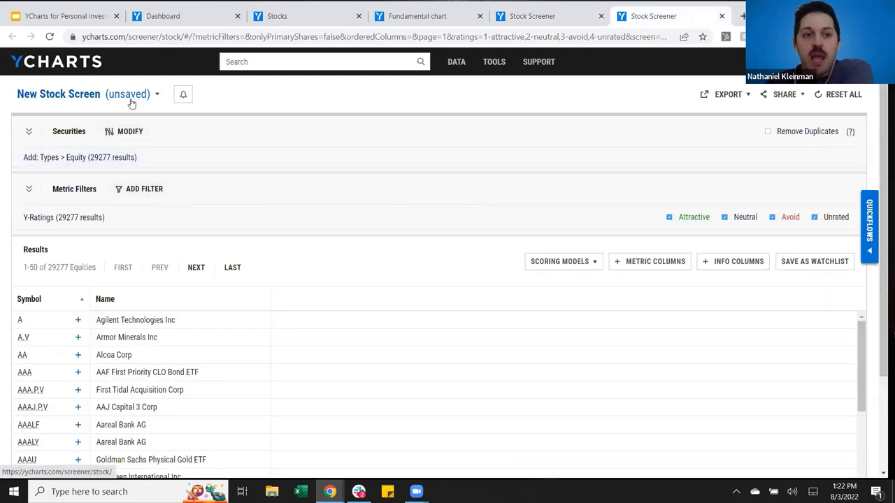
Open the stock screener templates and look through the Growth, Value and Specialty categories.
{"action": "left_click", "coordinate": [131, 102]}
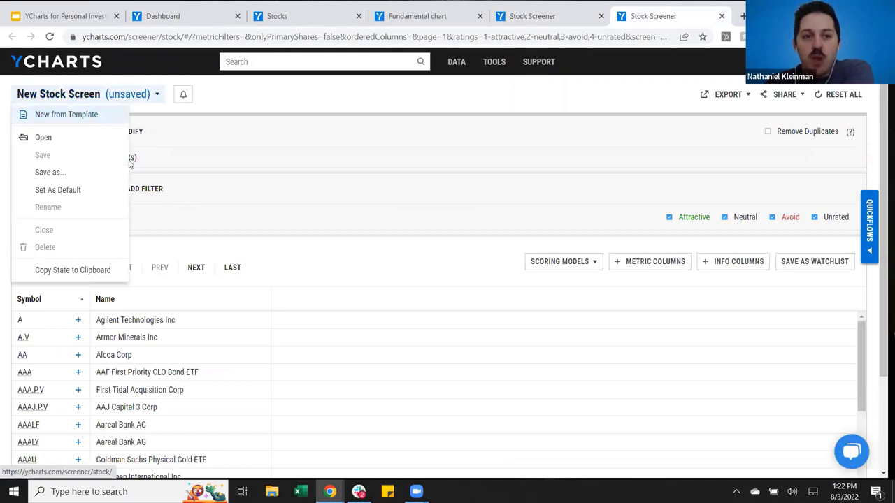
{"action": "left_click", "coordinate": [108, 117]}
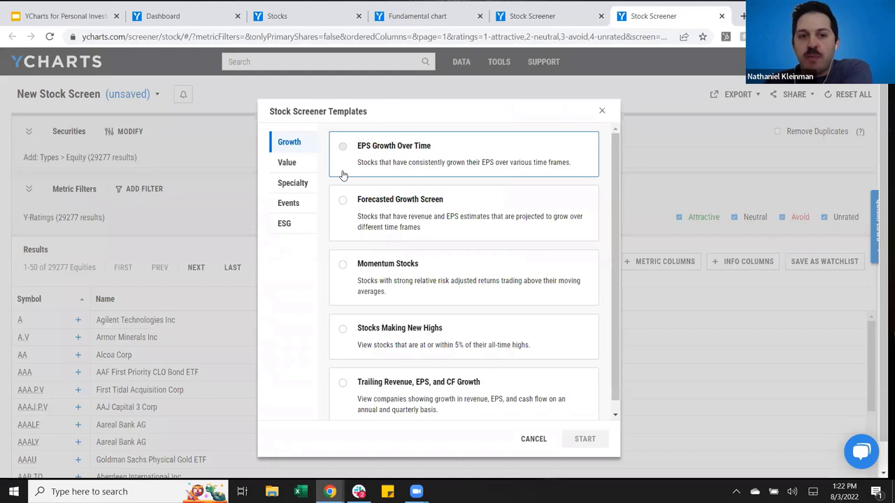
{"action": "left_click", "coordinate": [303, 163]}
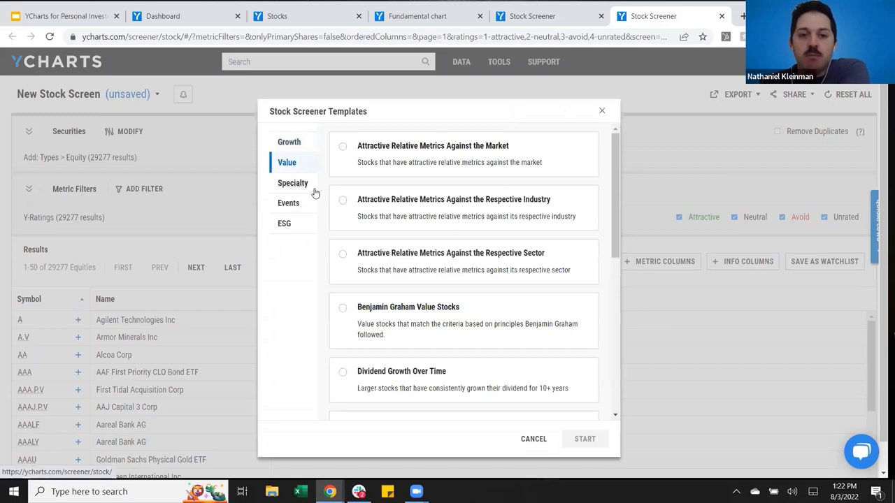
{"action": "left_click", "coordinate": [309, 185]}
{"action": "scroll", "coordinate": [458, 245], "scroll_direction": "down", "scroll_amount": 2}
{"action": "scroll", "coordinate": [465, 276], "scroll_direction": "up", "scroll_amount": 2}
{"action": "scroll", "coordinate": [355, 256], "scroll_direction": "down", "scroll_amount": 2}
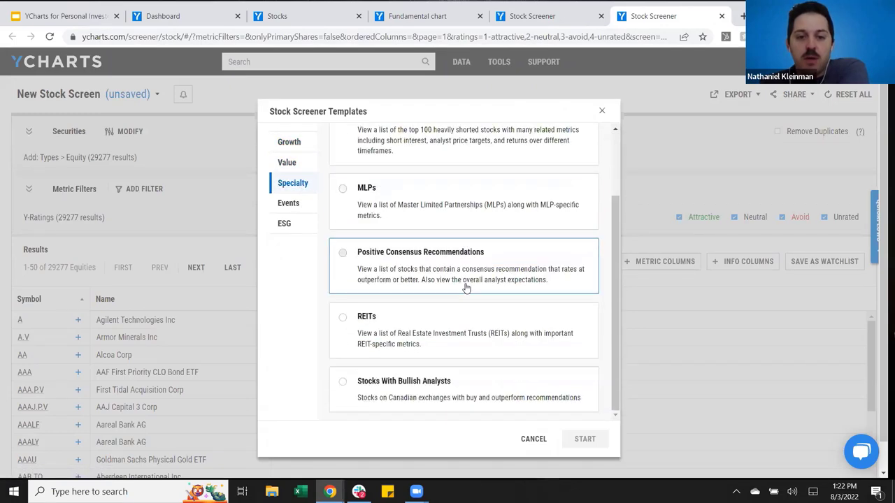
{"action": "scroll", "coordinate": [463, 292], "scroll_direction": "up", "scroll_amount": 2}
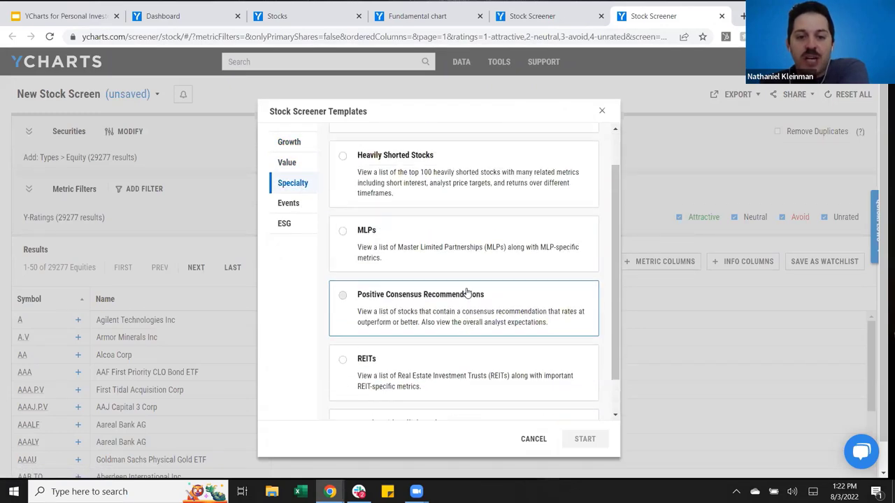
{"action": "left_click", "coordinate": [306, 168]}
{"action": "left_click", "coordinate": [290, 143]}
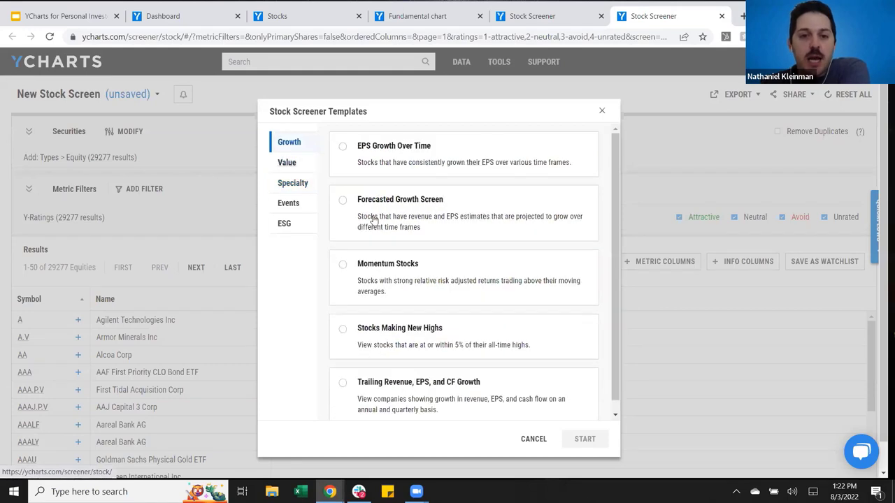
{"action": "scroll", "coordinate": [433, 269], "scroll_direction": "down", "scroll_amount": 1}
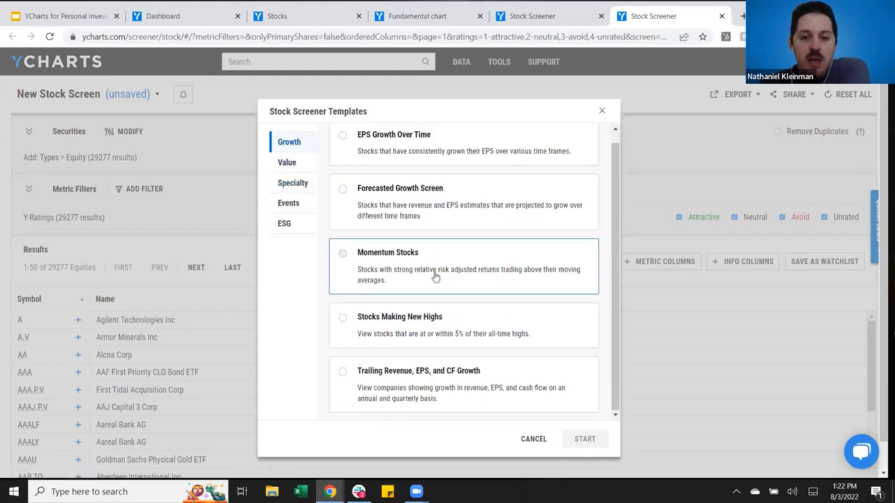
{"action": "scroll", "coordinate": [463, 357], "scroll_direction": "up", "scroll_amount": 1}
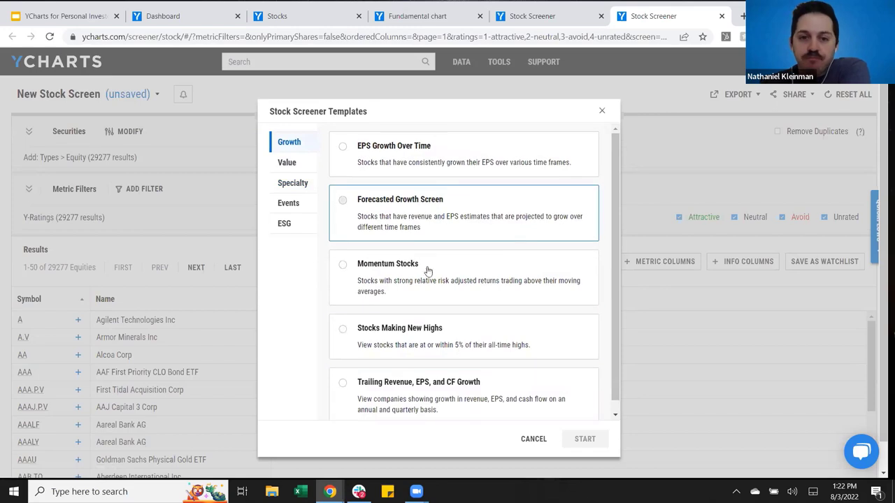
Start a new screen from the "Stocks Making New Highs" template and review its filters and results.
{"action": "left_click", "coordinate": [439, 342]}
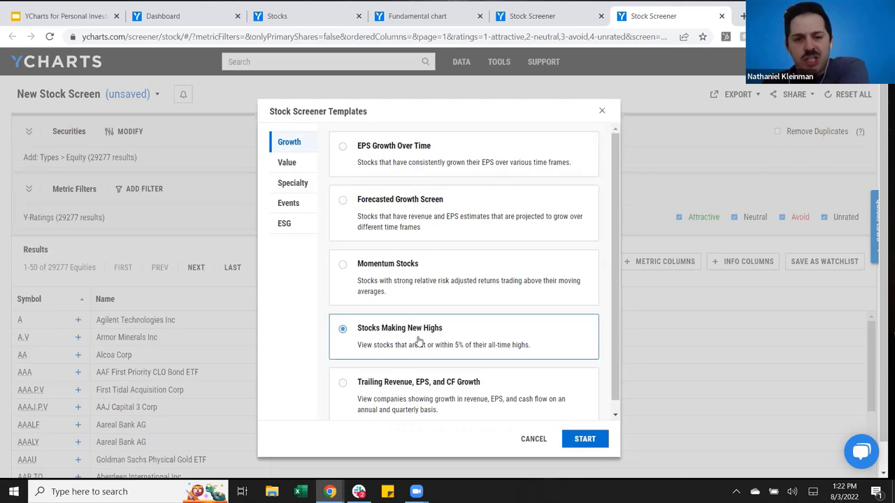
{"action": "left_click", "coordinate": [583, 439]}
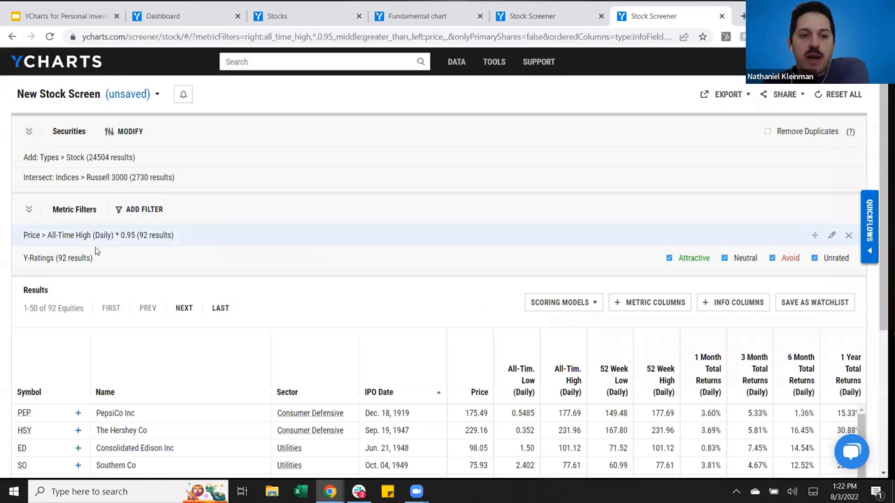
{"action": "double_click", "coordinate": [59, 308]}
{"action": "left_click", "coordinate": [307, 307]}
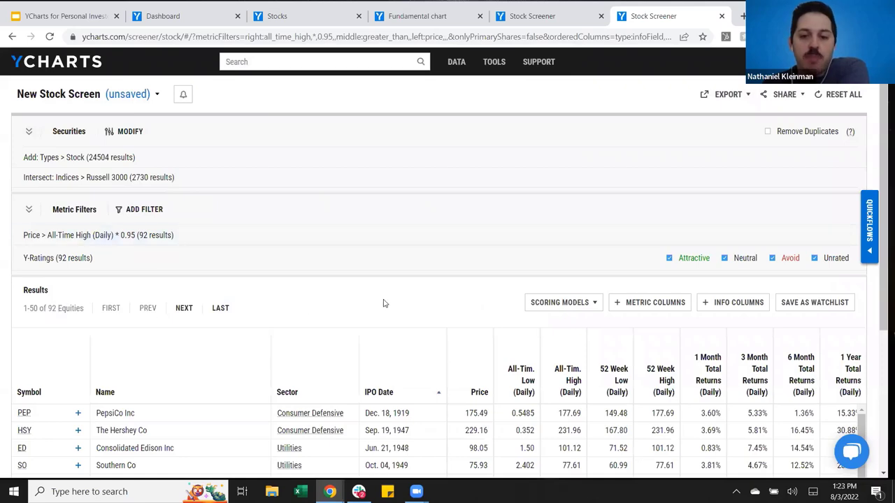
{"action": "scroll", "coordinate": [383, 303], "scroll_direction": "down", "scroll_amount": 2}
{"action": "scroll", "coordinate": [313, 238], "scroll_direction": "up", "scroll_amount": 2}
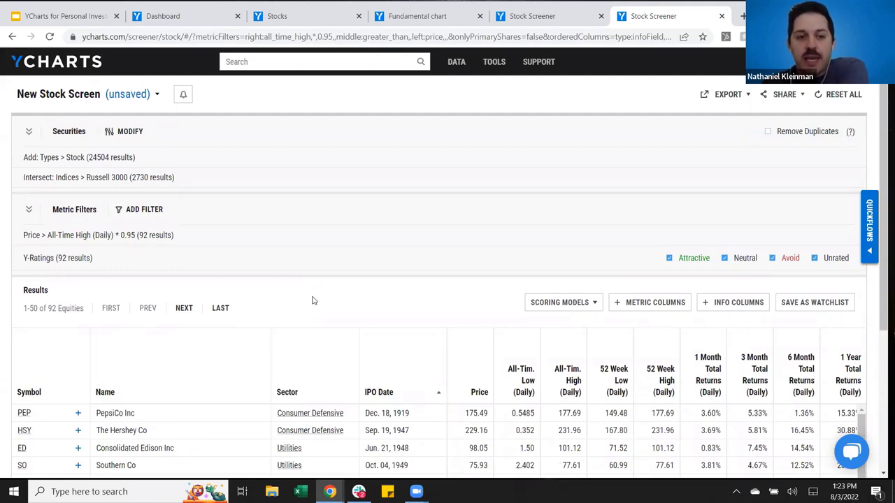
Add an equation metric filter for Year to Date Total Returns (Daily) greater than 5 and check the results count.
{"action": "left_click", "coordinate": [150, 209]}
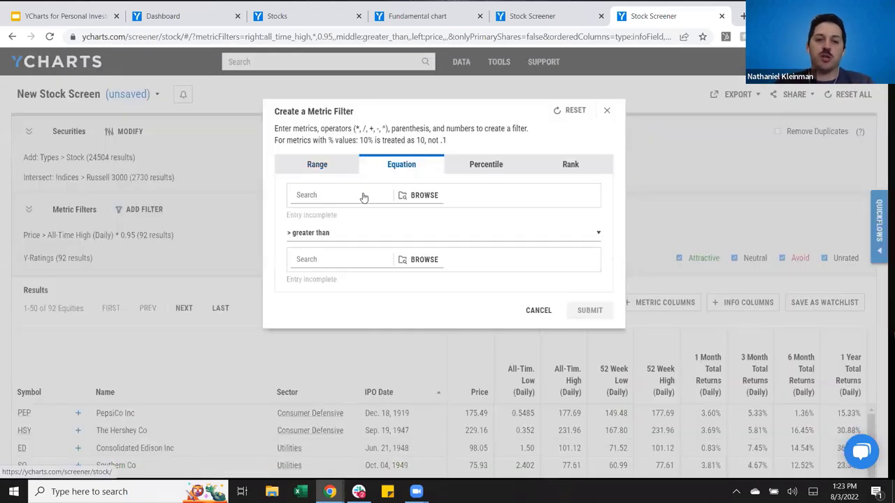
{"action": "left_click", "coordinate": [363, 198]}
{"action": "type", "text": "1"}
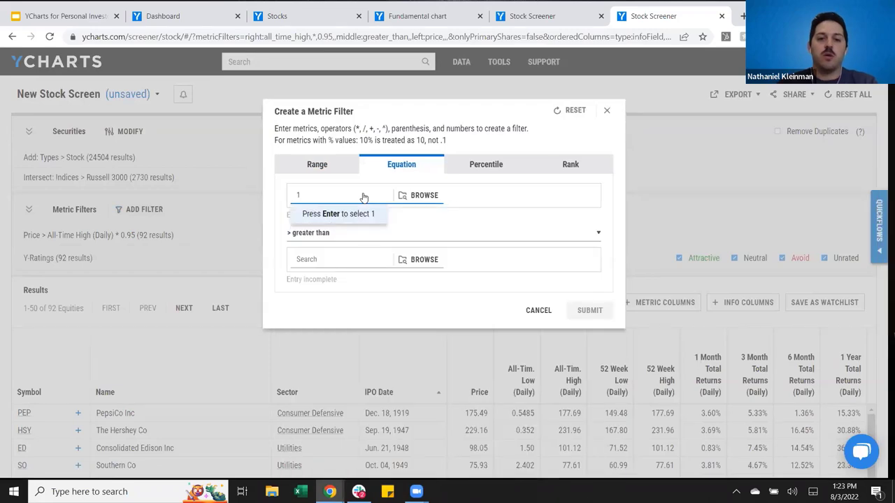
{"action": "type", "text": " y"}
{"action": "key", "text": "BackSpace"}
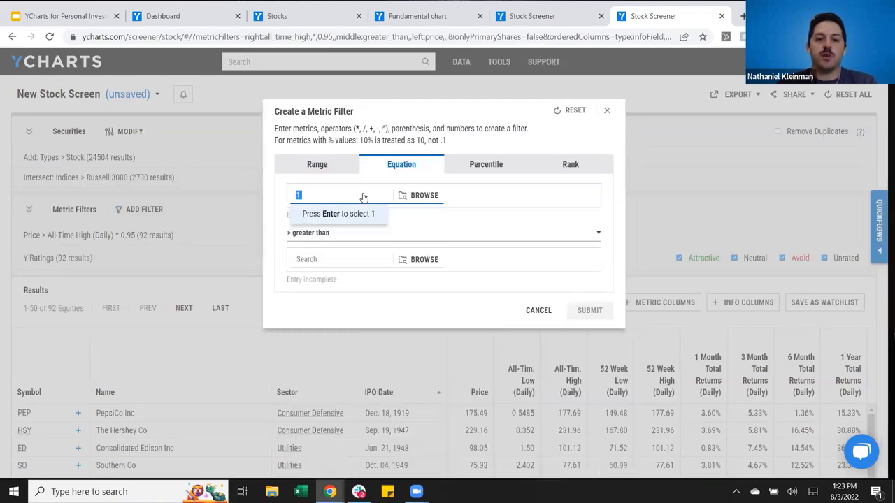
{"action": "type", "text": "ytd tot"}
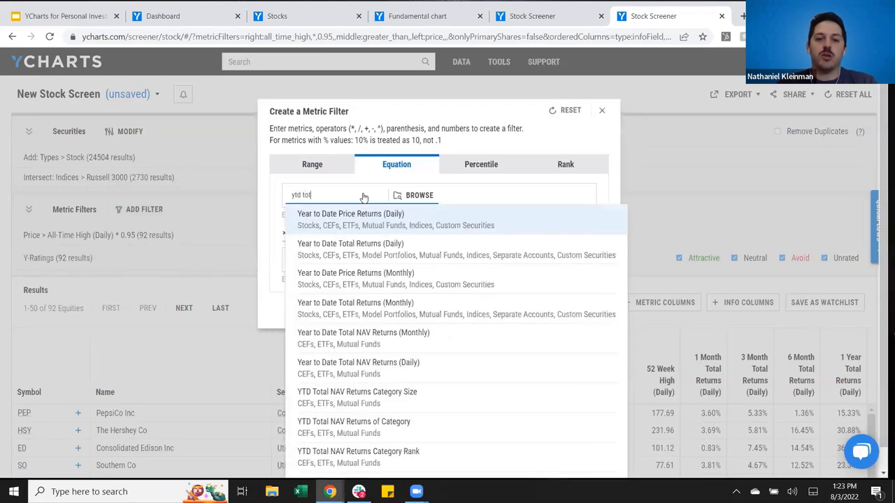
{"action": "type", "text": "al"}
{"action": "left_click", "coordinate": [361, 216]}
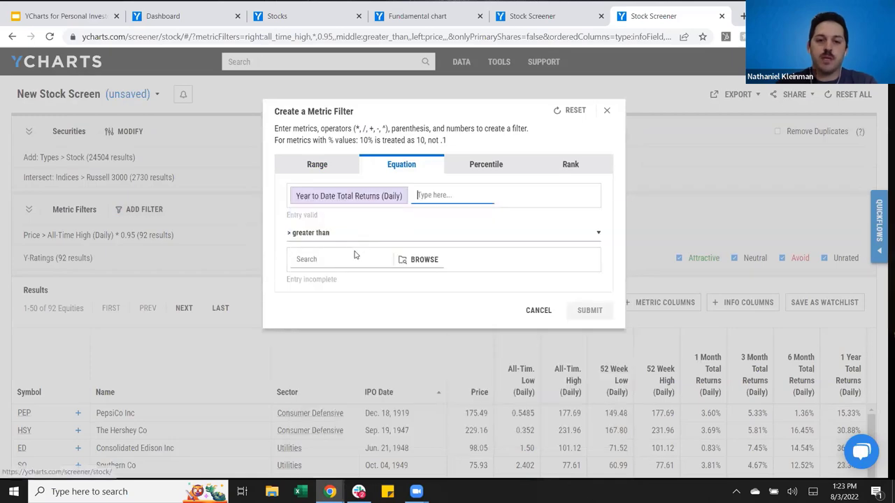
{"action": "left_click", "coordinate": [348, 265]}
{"action": "type", "text": "5"}
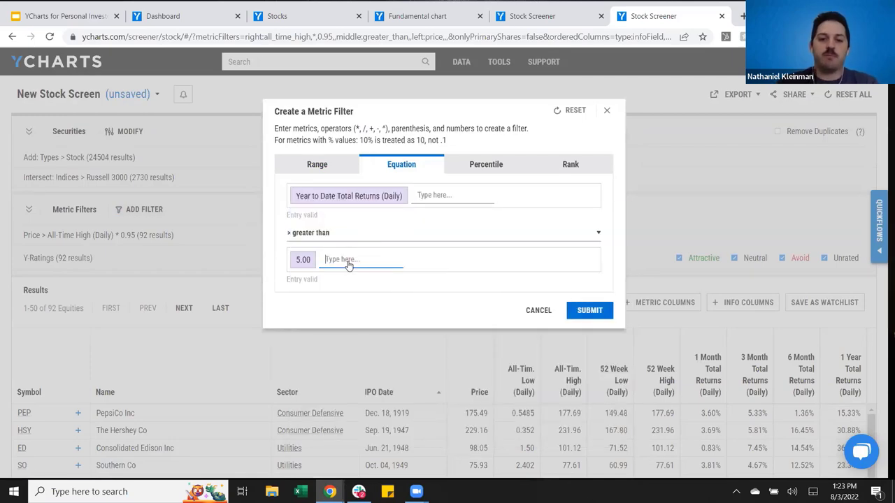
{"action": "left_click", "coordinate": [593, 310]}
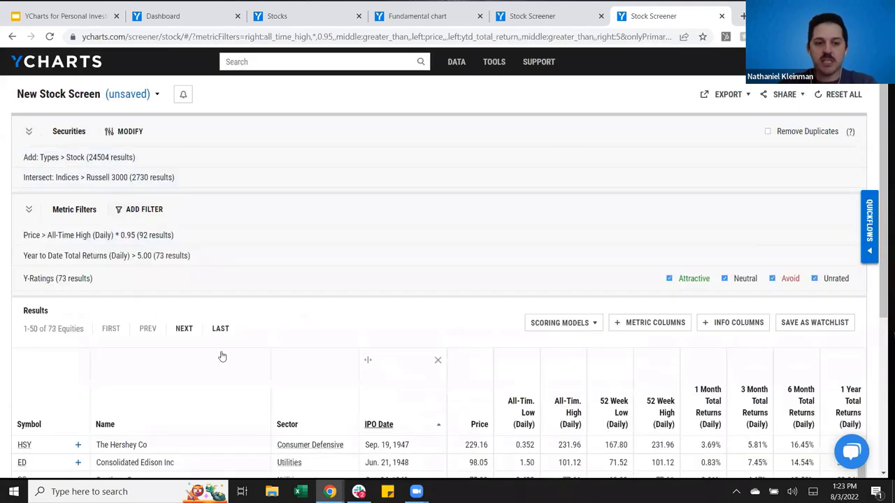
{"action": "left_click_drag", "start_coordinate": [64, 329], "coordinate": [50, 329]}
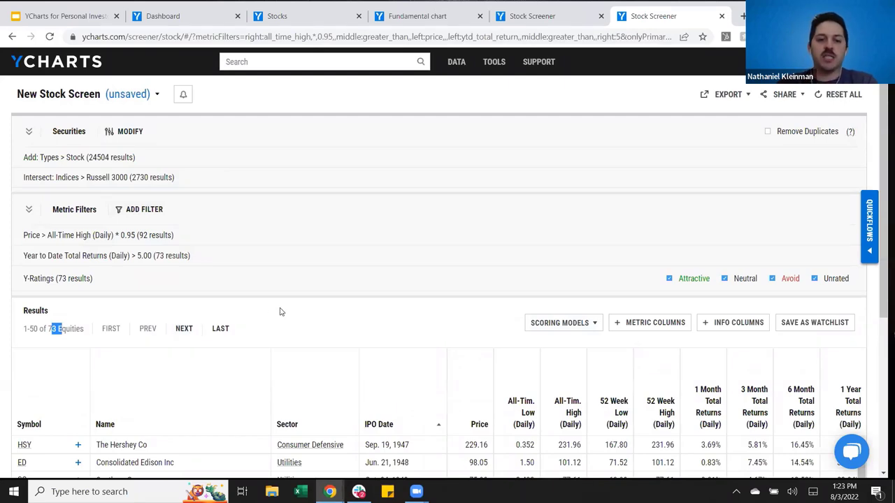
Close the unsaved template screen and review the equities in the Webinar Example 2.0 results.
{"action": "left_click", "coordinate": [721, 16]}
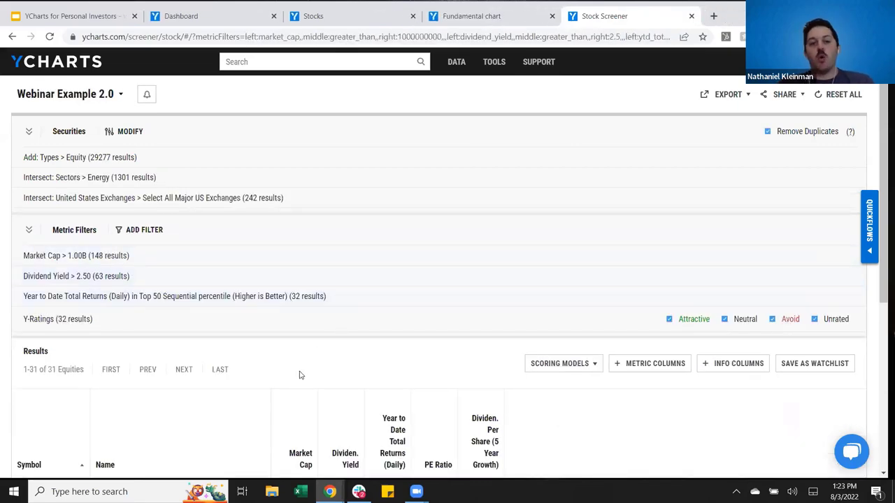
{"action": "scroll", "coordinate": [308, 364], "scroll_direction": "down", "scroll_amount": 2}
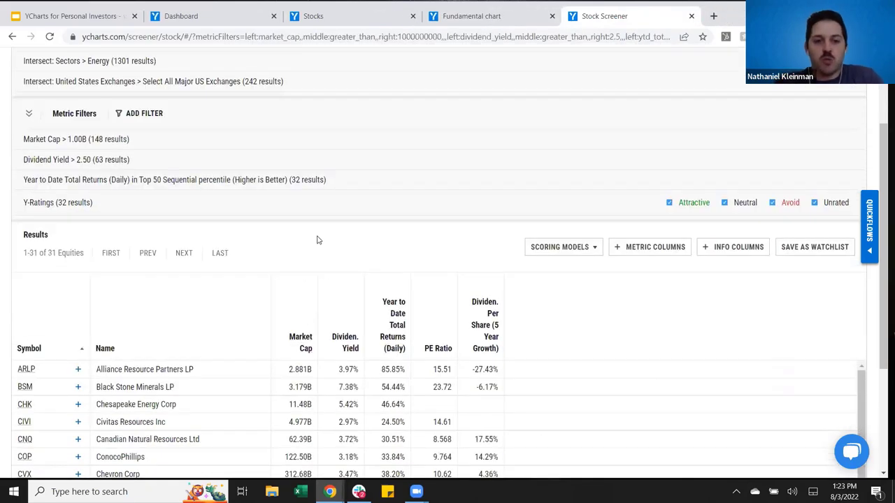
{"action": "double_click", "coordinate": [50, 253]}
{"action": "left_click", "coordinate": [350, 247]}
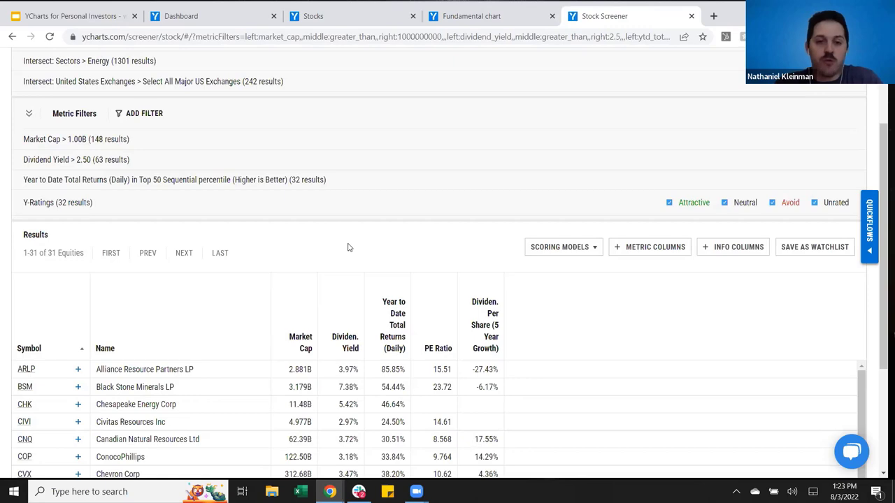
{"action": "scroll", "coordinate": [349, 248], "scroll_direction": "down", "scroll_amount": 1}
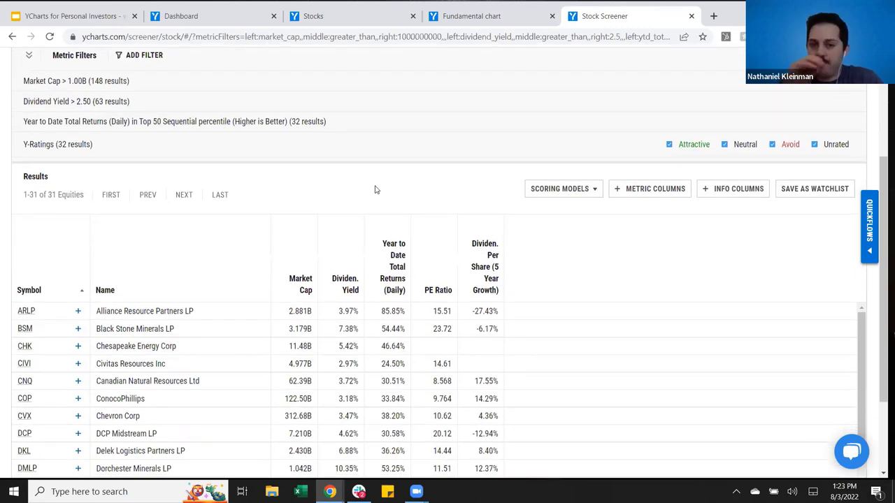
Revisit the Sector ETFs fundamental chart and look through the Energy companies in the stock screen's results.
{"action": "left_click", "coordinate": [528, 22]}
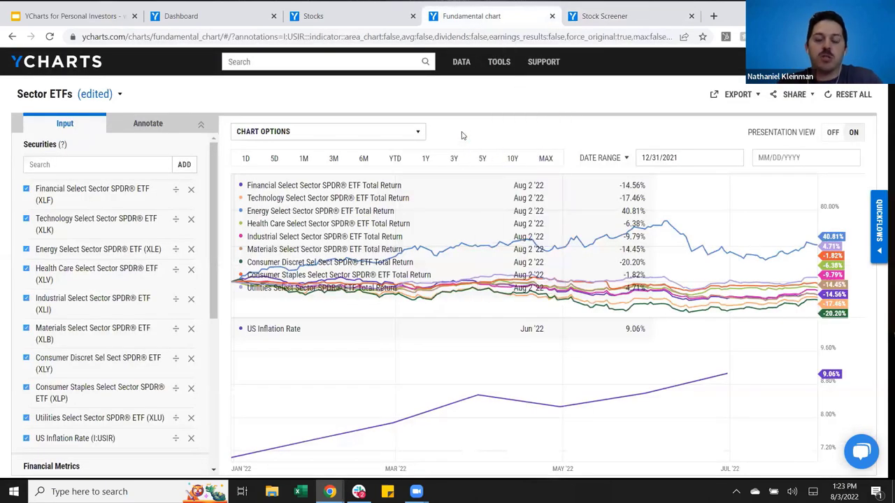
{"action": "left_click", "coordinate": [596, 21]}
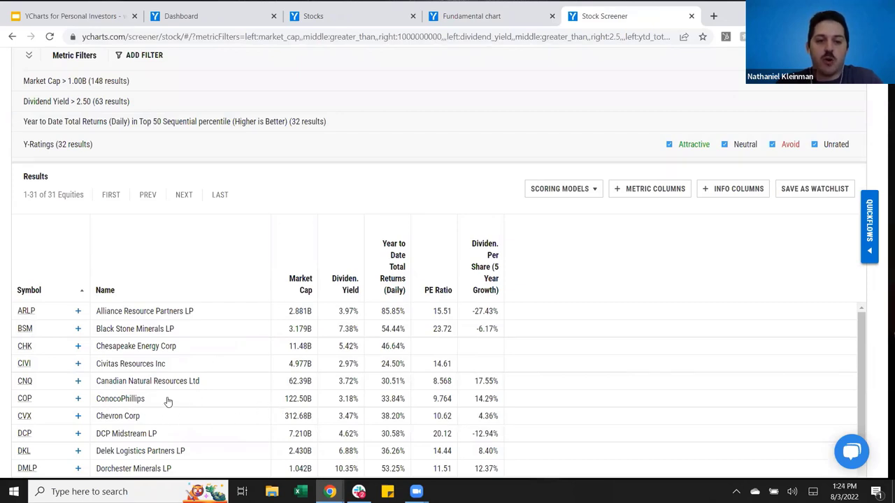
{"action": "scroll", "coordinate": [237, 400], "scroll_direction": "down", "scroll_amount": 1}
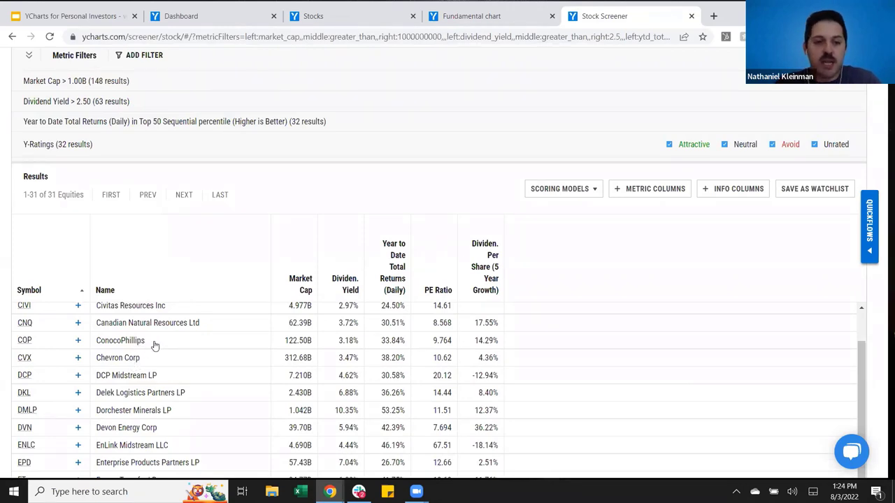
{"action": "scroll", "coordinate": [236, 352], "scroll_direction": "up", "scroll_amount": 5}
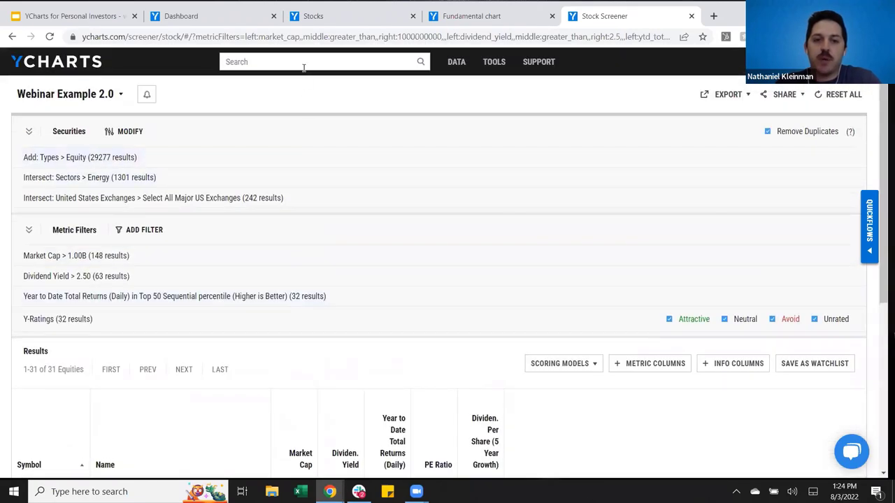
Switch to the Dashboard, search for COP and open the ConocoPhillips company page.
{"action": "left_click", "coordinate": [304, 63]}
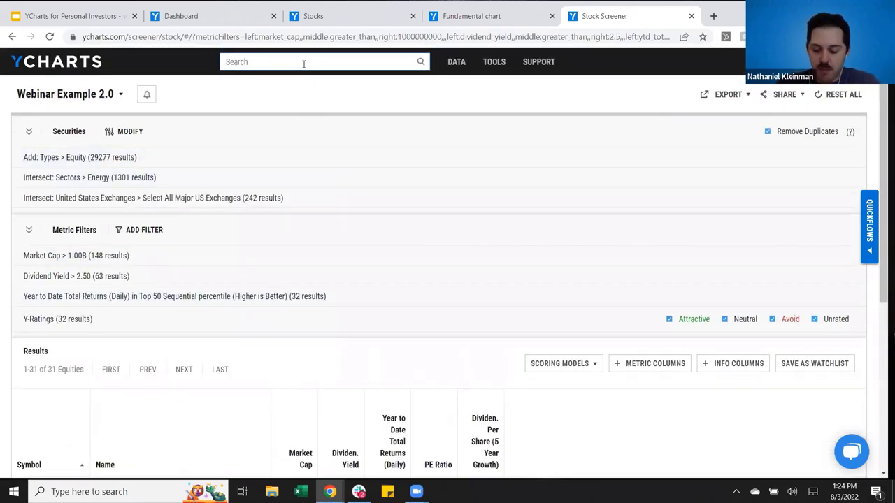
{"action": "left_click", "coordinate": [223, 10]}
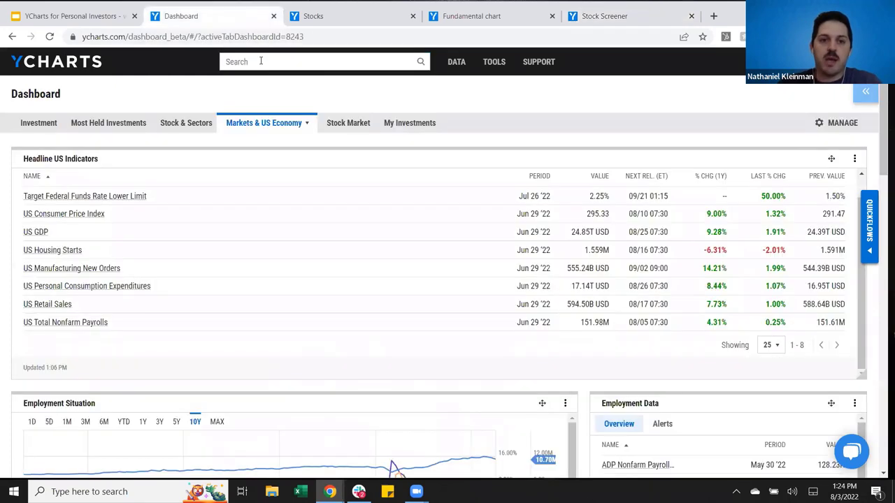
{"action": "left_click", "coordinate": [261, 62]}
{"action": "type", "text": "cop"}
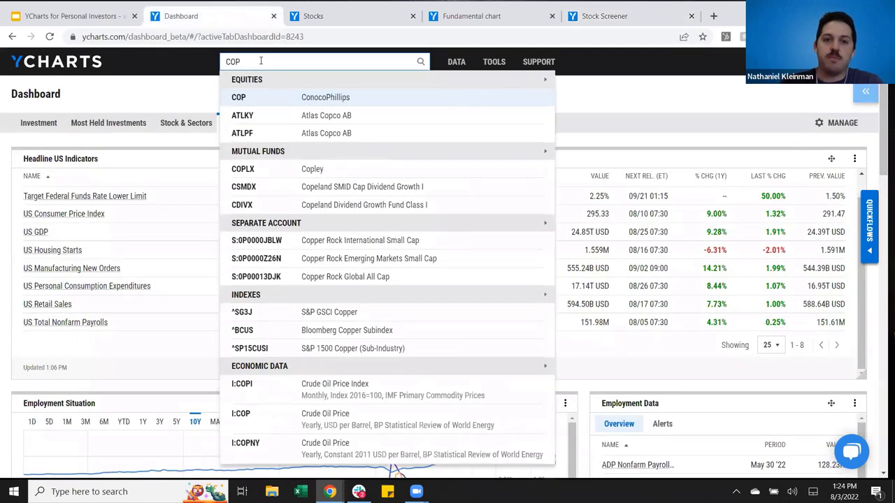
{"action": "left_click", "coordinate": [340, 98]}
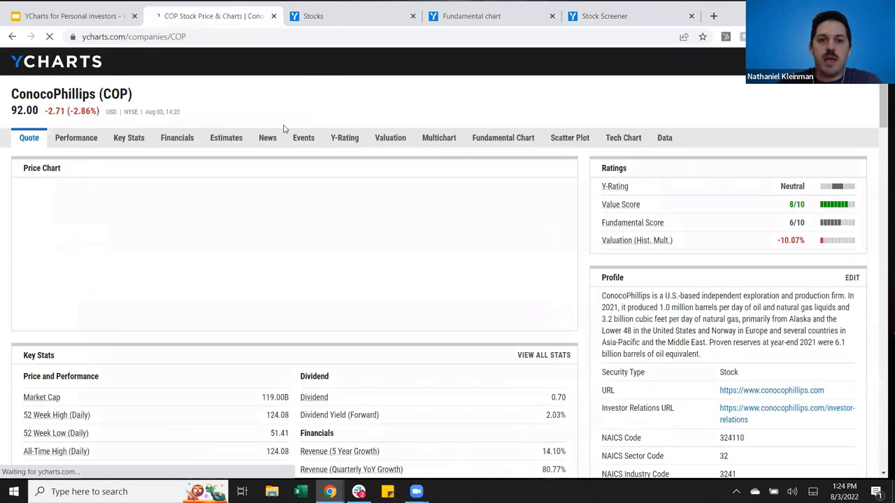
Open the Dashboard in a separate browser tab, place it before the COP tab, and return to the ConocoPhillips quote page.
{"action": "right_click", "coordinate": [91, 65]}
{"action": "left_click", "coordinate": [123, 70]}
{"action": "left_click_drag", "start_coordinate": [300, 16], "coordinate": [185, 21]}
{"action": "left_click", "coordinate": [290, 16]}
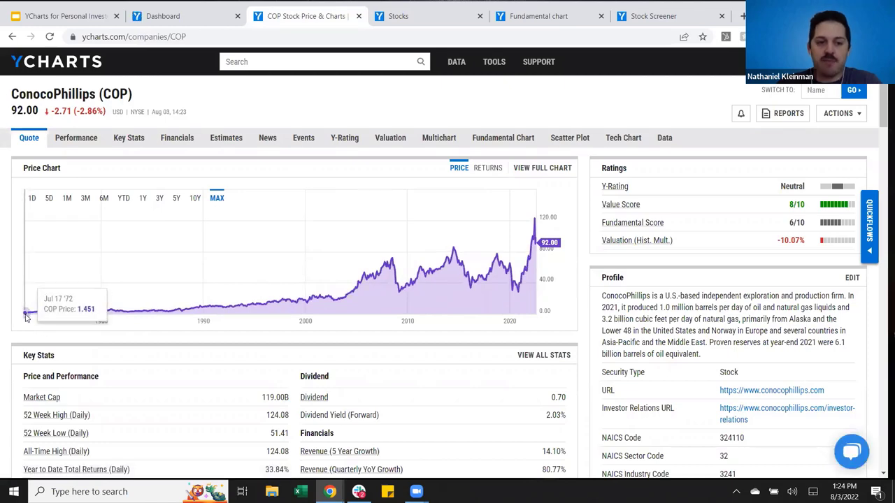
Review ConocoPhillips' key stats, including price and performance, dividend and financial figures.
{"action": "scroll", "coordinate": [120, 264], "scroll_direction": "down", "scroll_amount": 2}
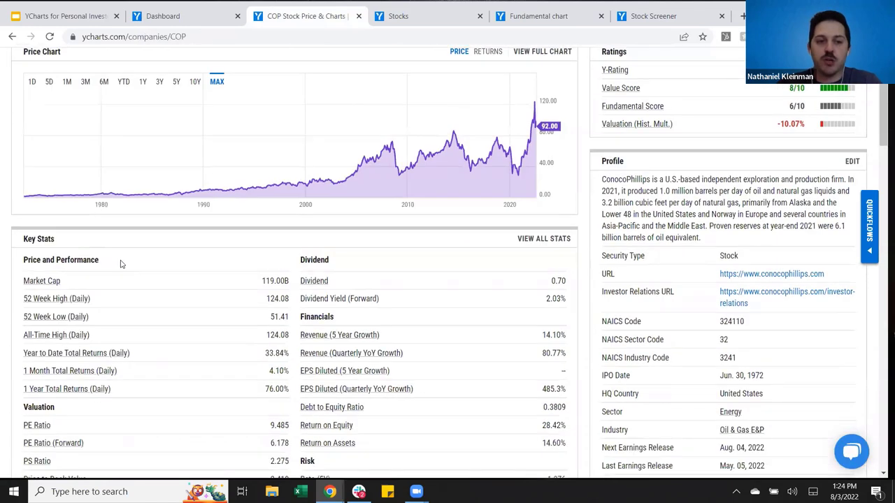
{"action": "left_click_drag", "start_coordinate": [119, 246], "coordinate": [209, 468]}
{"action": "left_click", "coordinate": [385, 241]}
{"action": "scroll", "coordinate": [210, 279], "scroll_direction": "down", "scroll_amount": 3}
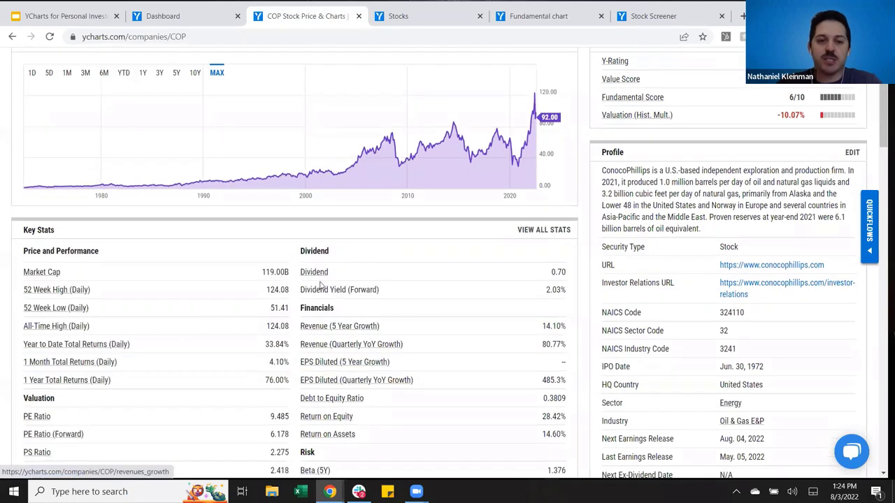
Look through ConocoPhillips' news, events and earnings sections on the quote page.
{"action": "scroll", "coordinate": [88, 310], "scroll_direction": "down", "scroll_amount": 2}
{"action": "left_click_drag", "start_coordinate": [21, 258], "coordinate": [322, 182]}
{"action": "left_click", "coordinate": [248, 299]}
{"action": "scroll", "coordinate": [248, 299], "scroll_direction": "down", "scroll_amount": 3}
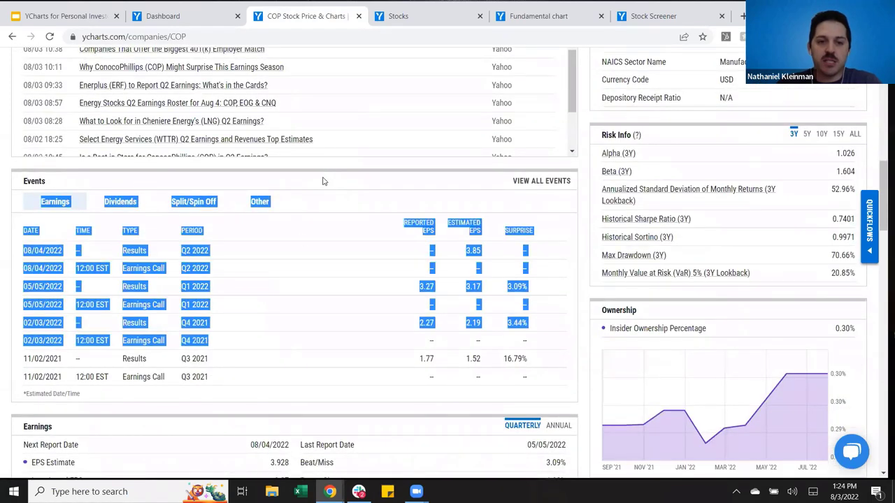
{"action": "left_click", "coordinate": [322, 185]}
{"action": "scroll", "coordinate": [277, 256], "scroll_direction": "down", "scroll_amount": 3}
{"action": "left_click_drag", "start_coordinate": [135, 245], "coordinate": [365, 266]}
{"action": "scroll", "coordinate": [365, 265], "scroll_direction": "down", "scroll_amount": 4}
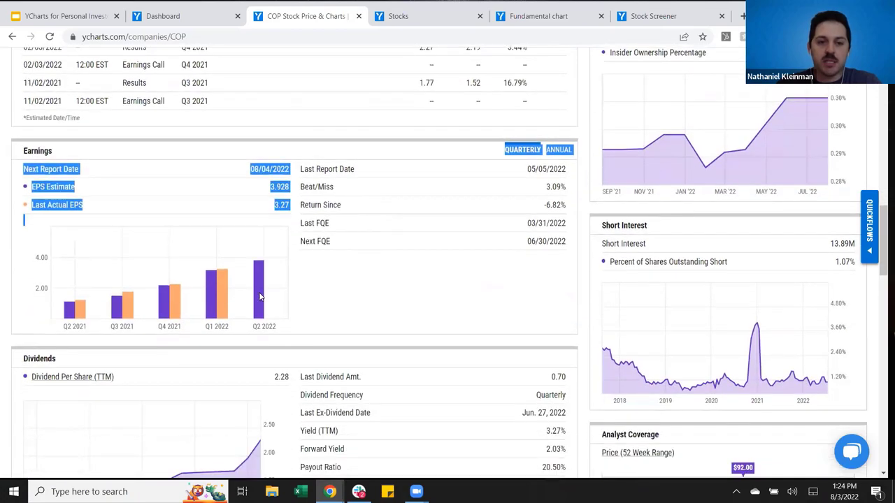
{"action": "left_click_drag", "start_coordinate": [25, 185], "coordinate": [560, 358]}
Review the company profile and risk info, checking the next and last earnings release dates.
{"action": "scroll", "coordinate": [559, 358], "scroll_direction": "up", "scroll_amount": 1}
{"action": "scroll", "coordinate": [559, 358], "scroll_direction": "up", "scroll_amount": 12}
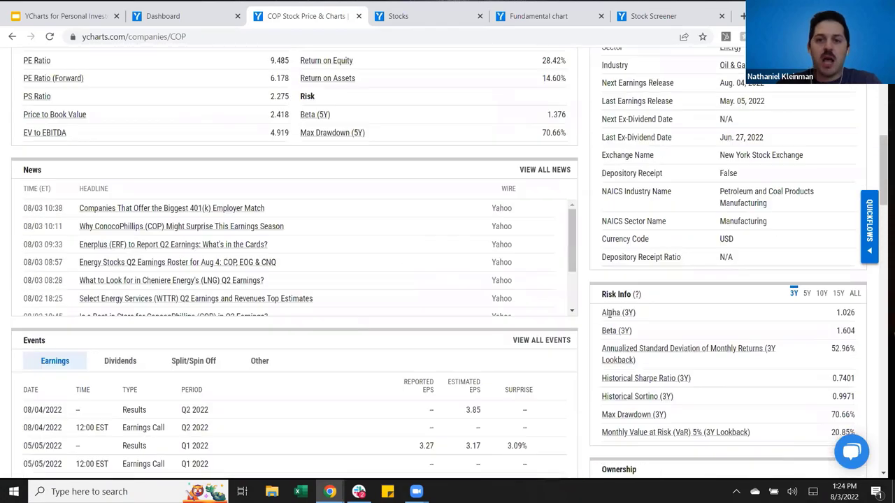
{"action": "left_click_drag", "start_coordinate": [685, 210], "coordinate": [689, 215]}
{"action": "scroll", "coordinate": [688, 215], "scroll_direction": "down", "scroll_amount": 2}
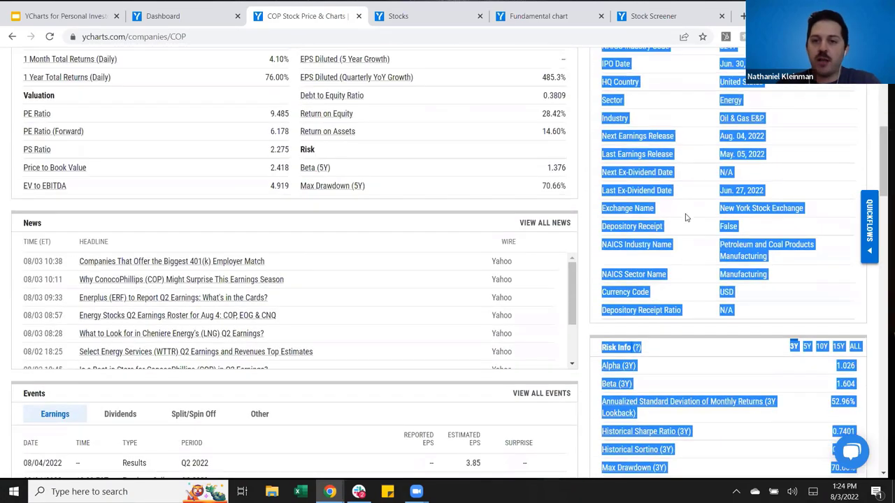
{"action": "scroll", "coordinate": [689, 215], "scroll_direction": "up", "scroll_amount": 4}
{"action": "left_click", "coordinate": [636, 363]}
{"action": "left_click_drag", "start_coordinate": [651, 358], "coordinate": [715, 400]}
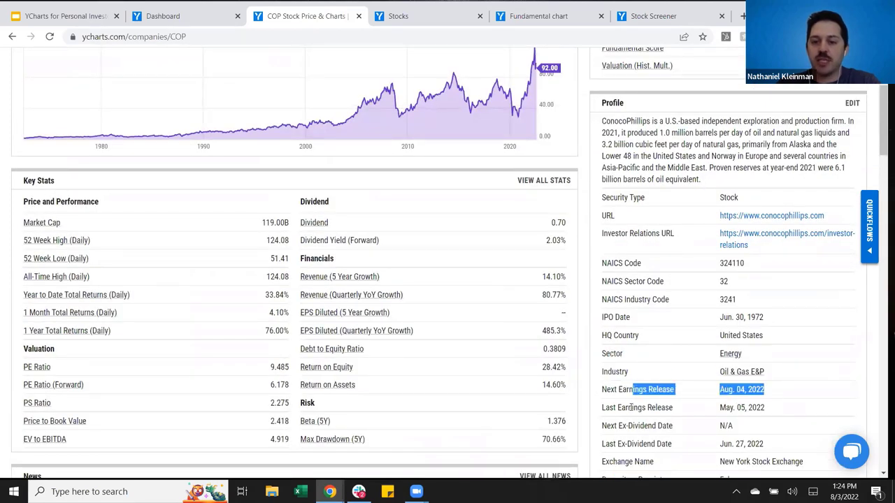
{"action": "left_click_drag", "start_coordinate": [631, 408], "coordinate": [767, 407]}
Open ConocoPhillips' income statement in the financials and set its format to Quarterly.
{"action": "scroll", "coordinate": [679, 408], "scroll_direction": "up", "scroll_amount": 3}
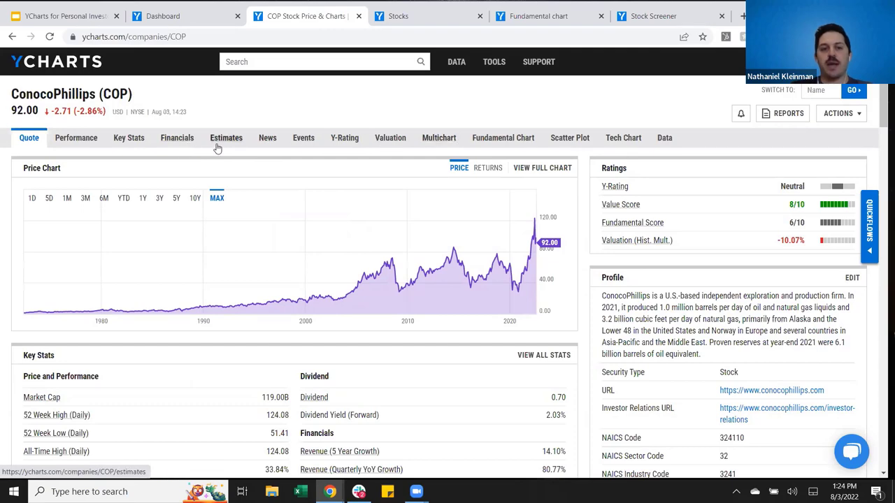
{"action": "left_click", "coordinate": [186, 142]}
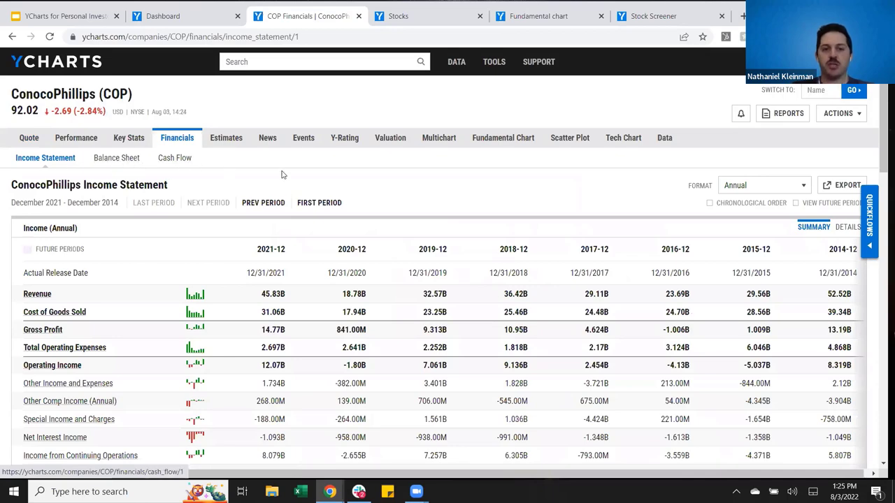
{"action": "scroll", "coordinate": [432, 226], "scroll_direction": "down", "scroll_amount": 1}
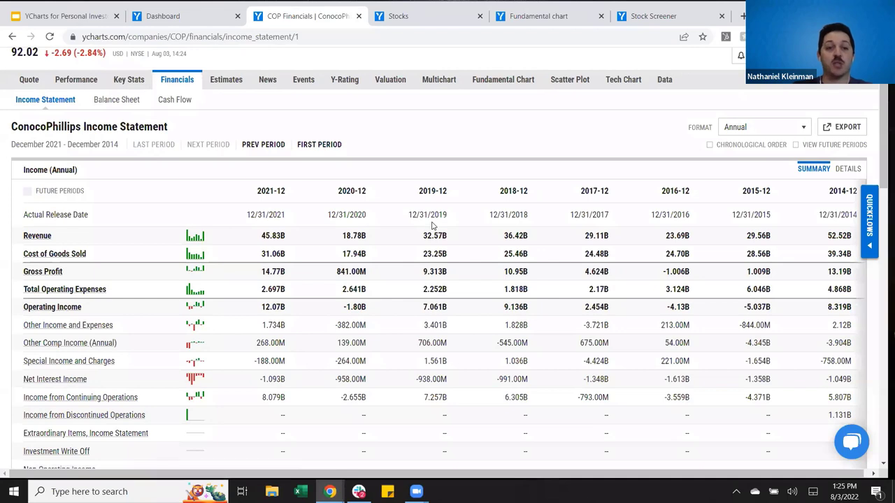
{"action": "left_click", "coordinate": [769, 127]}
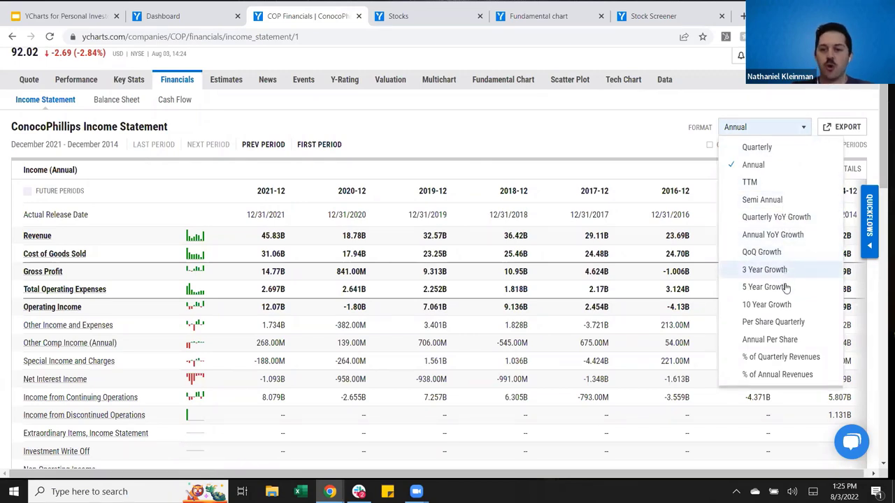
{"action": "left_click", "coordinate": [776, 151]}
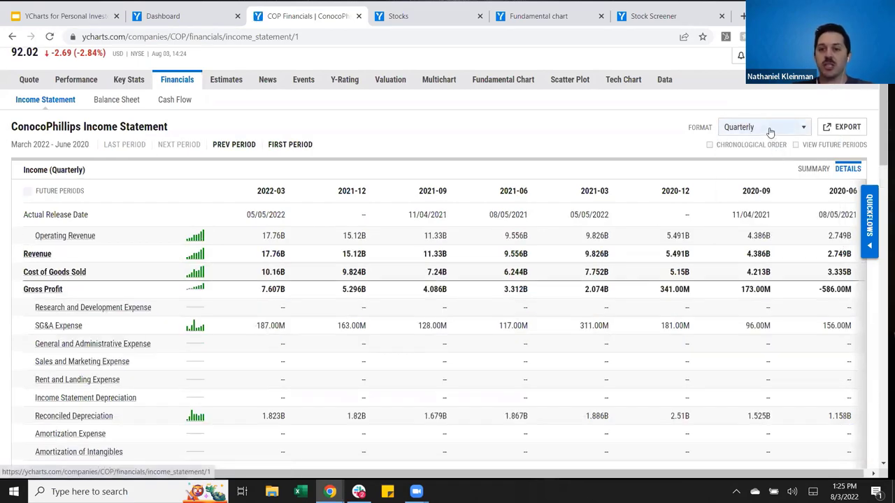
View the income statement as QoQ Growth and return its format to Annual.
{"action": "left_click", "coordinate": [770, 133]}
{"action": "left_click", "coordinate": [775, 252]}
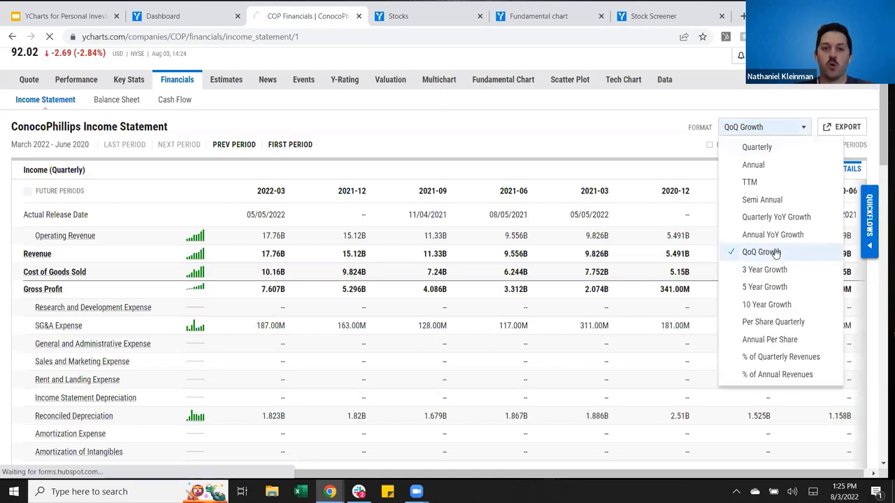
{"action": "left_click", "coordinate": [743, 130]}
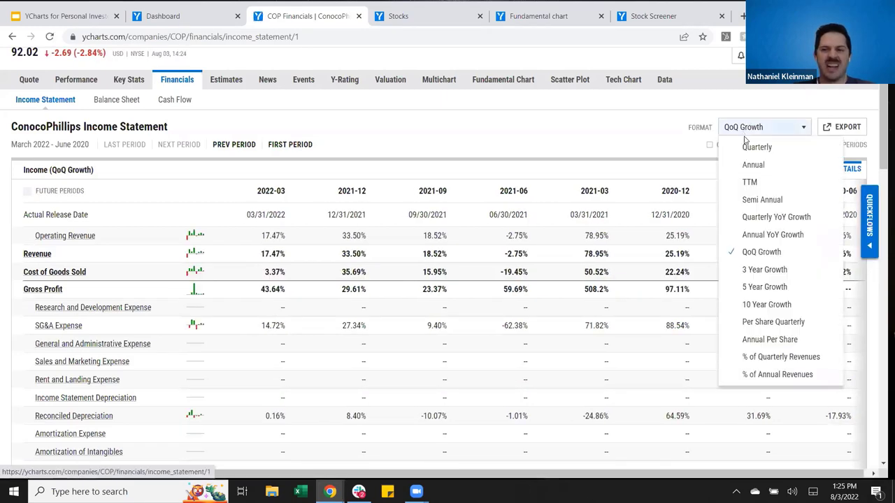
{"action": "left_click", "coordinate": [753, 165]}
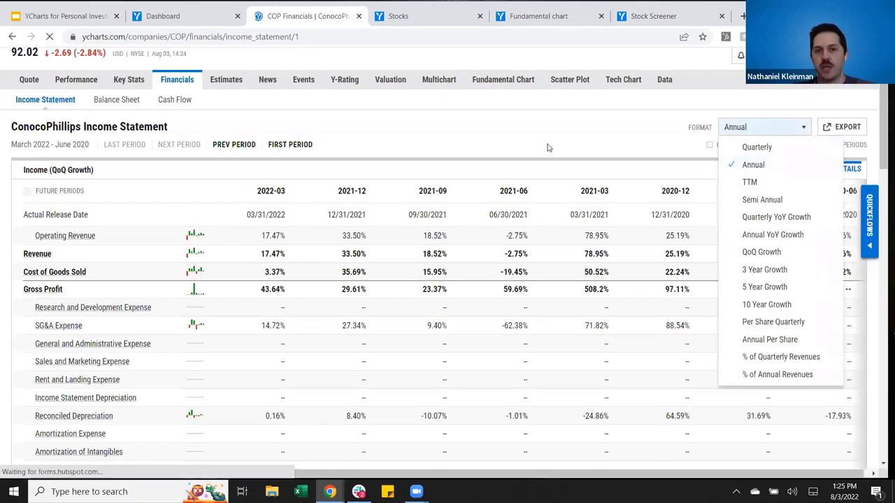
{"action": "scroll", "coordinate": [451, 144], "scroll_direction": "up", "scroll_amount": 2}
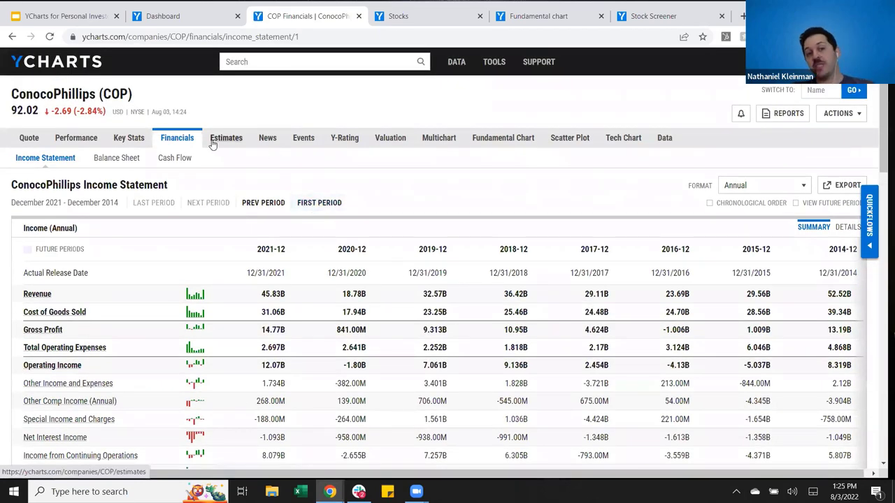
Open ConocoPhillips' full key stats and review the Financials section, covering income statement, balance sheet and cash flow.
{"action": "left_click", "coordinate": [128, 139]}
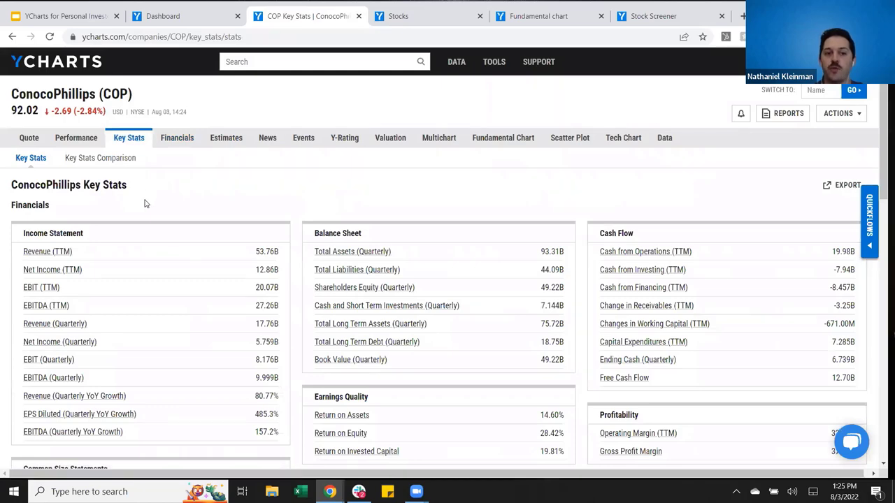
{"action": "scroll", "coordinate": [105, 196], "scroll_direction": "down", "scroll_amount": 1}
{"action": "left_click_drag", "start_coordinate": [48, 145], "coordinate": [321, 193]}
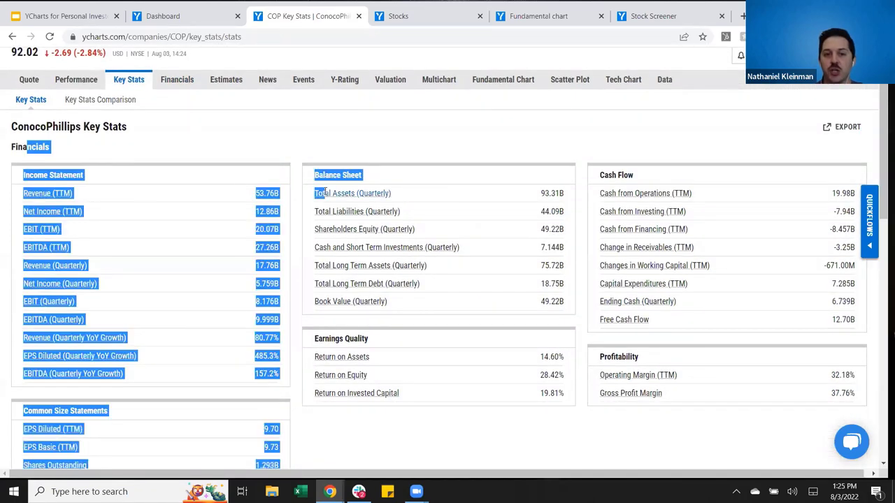
{"action": "left_click", "coordinate": [315, 144]}
Review the Performance, Risk and Estimates stats, covering stock price performance, dividends and shares, and current valuation.
{"action": "scroll", "coordinate": [209, 210], "scroll_direction": "down", "scroll_amount": 5}
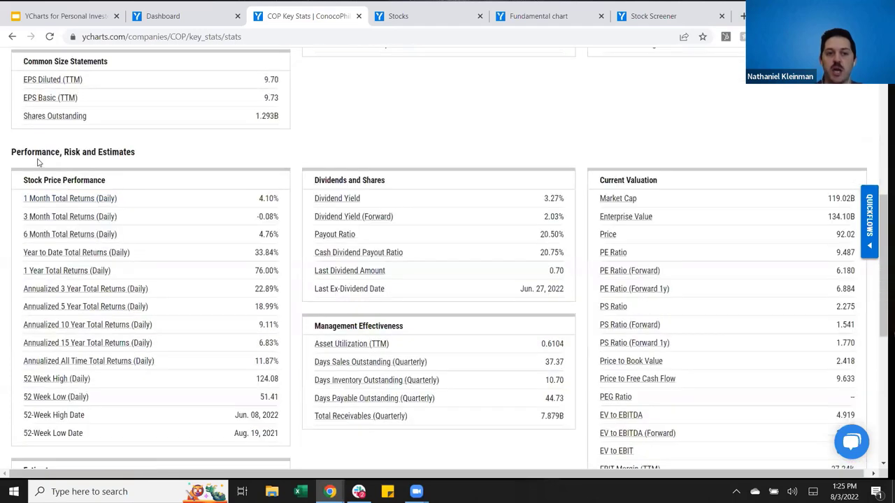
{"action": "left_click_drag", "start_coordinate": [27, 151], "coordinate": [109, 180]}
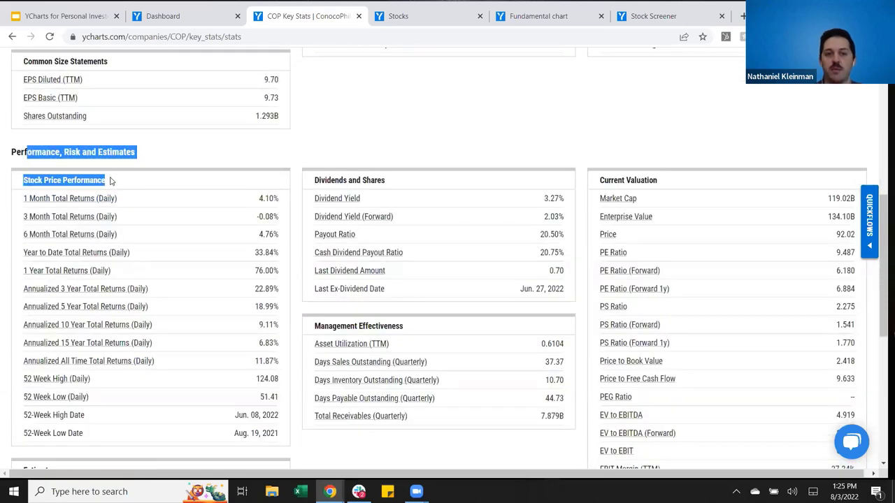
{"action": "left_click_drag", "start_coordinate": [353, 181], "coordinate": [569, 234]}
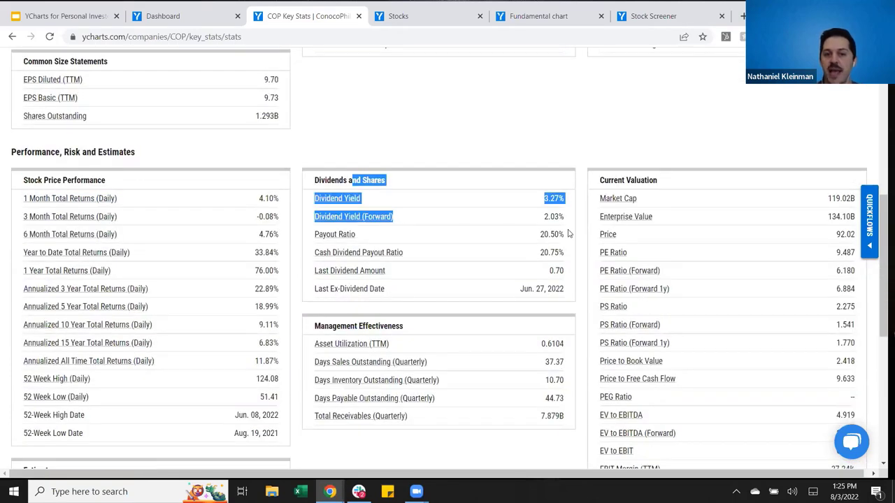
{"action": "left_click_drag", "start_coordinate": [619, 176], "coordinate": [673, 336]}
{"action": "left_click", "coordinate": [617, 158]}
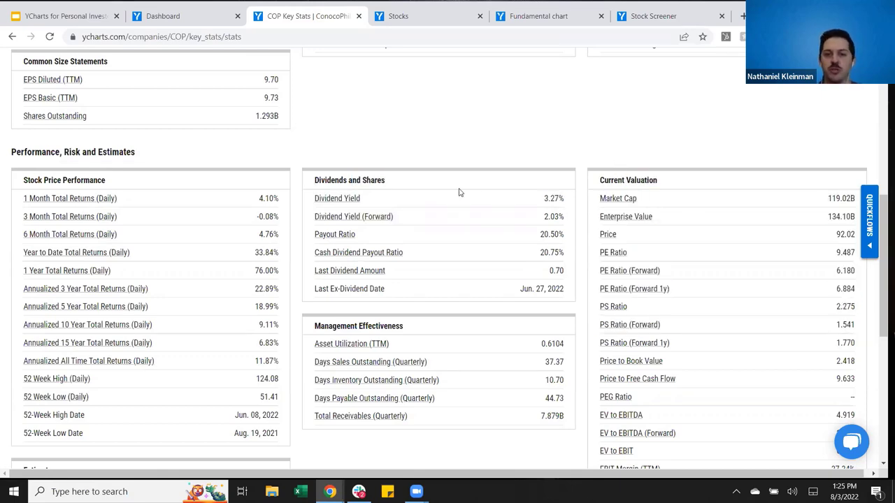
{"action": "scroll", "coordinate": [459, 193], "scroll_direction": "up", "scroll_amount": 5}
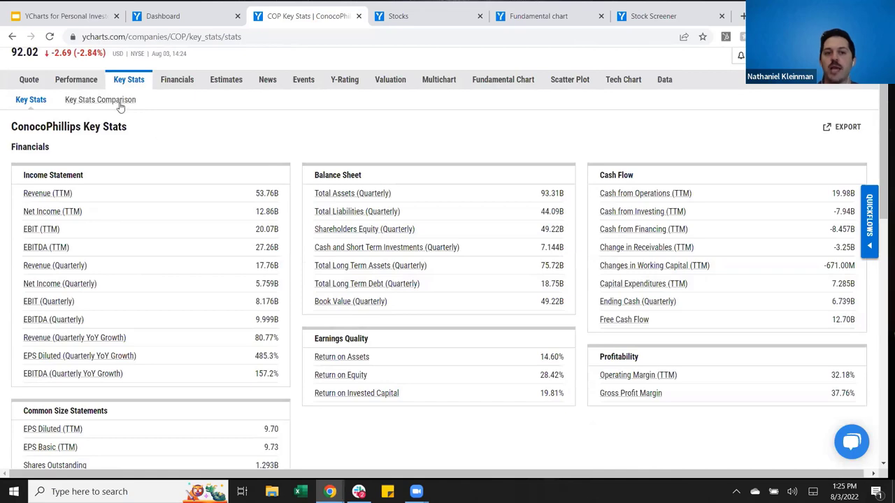
Open the Key Stats Comparison and examine how COP's financials compare with those of its peers.
{"action": "left_click", "coordinate": [120, 103]}
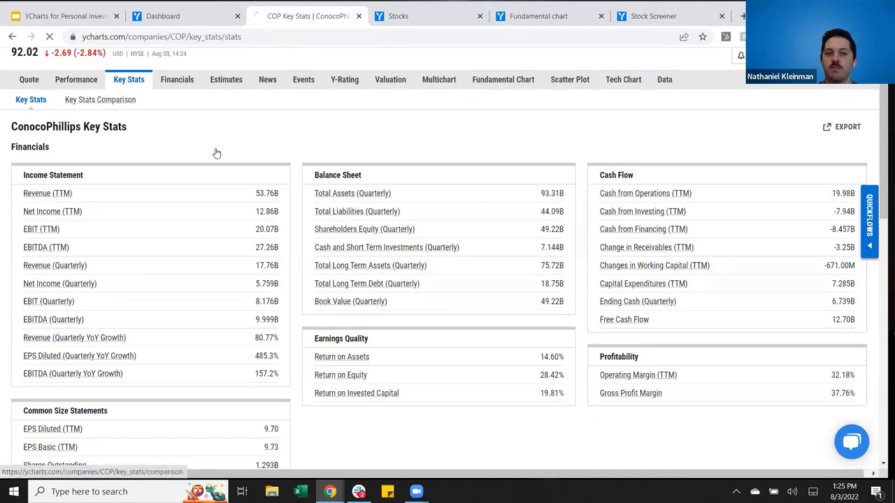
{"action": "double_click", "coordinate": [839, 255]}
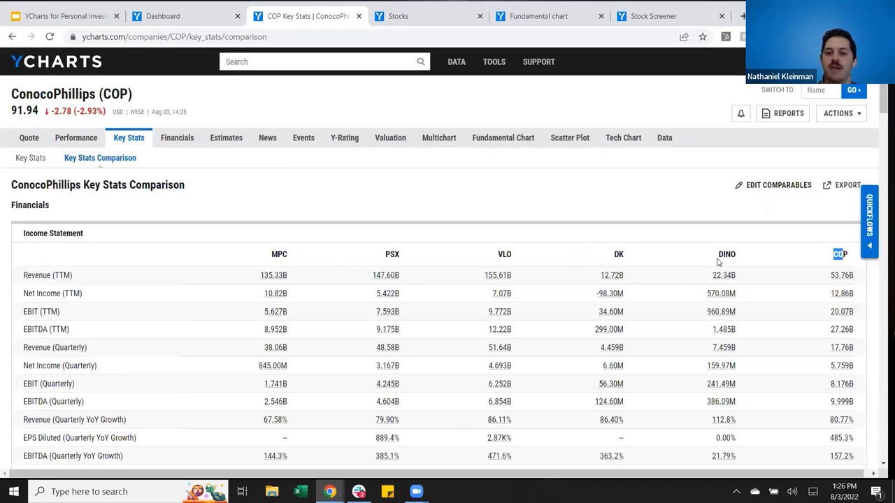
{"action": "scroll", "coordinate": [720, 258], "scroll_direction": "down", "scroll_amount": 2}
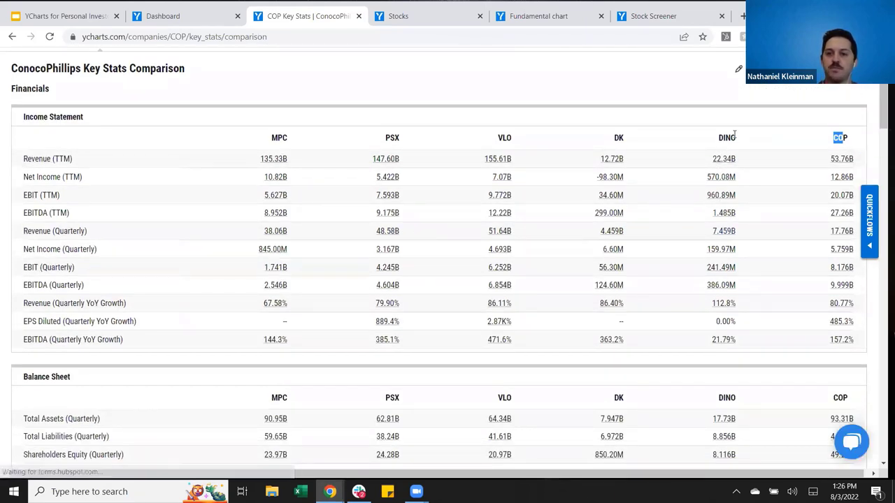
{"action": "scroll", "coordinate": [734, 135], "scroll_direction": "down", "scroll_amount": 2}
{"action": "scroll", "coordinate": [734, 134], "scroll_direction": "up", "scroll_amount": 2}
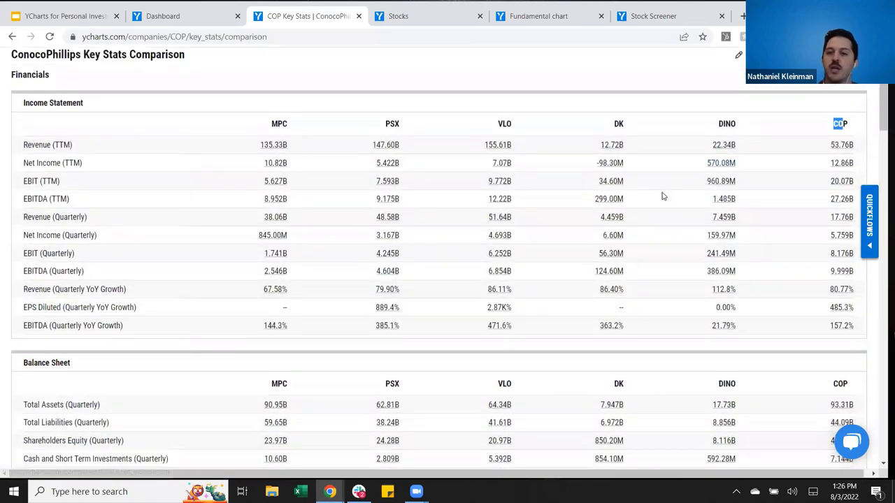
{"action": "scroll", "coordinate": [663, 197], "scroll_direction": "down", "scroll_amount": 6}
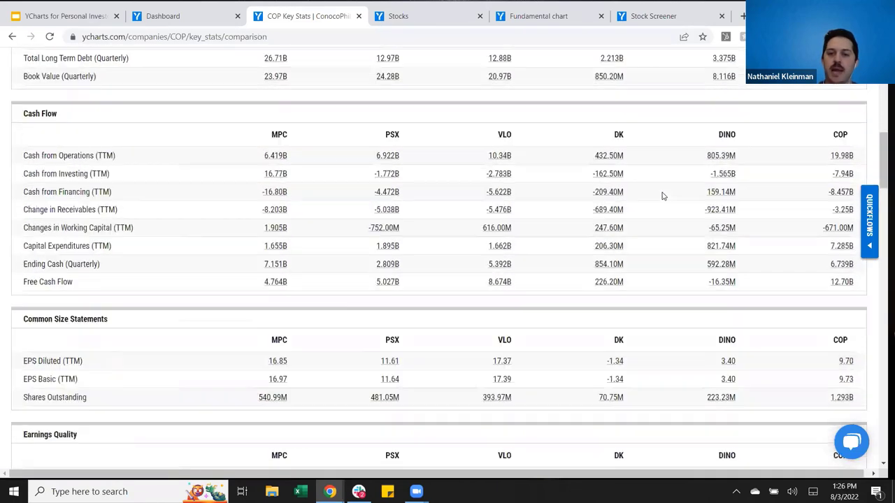
{"action": "scroll", "coordinate": [663, 196], "scroll_direction": "up", "scroll_amount": 9}
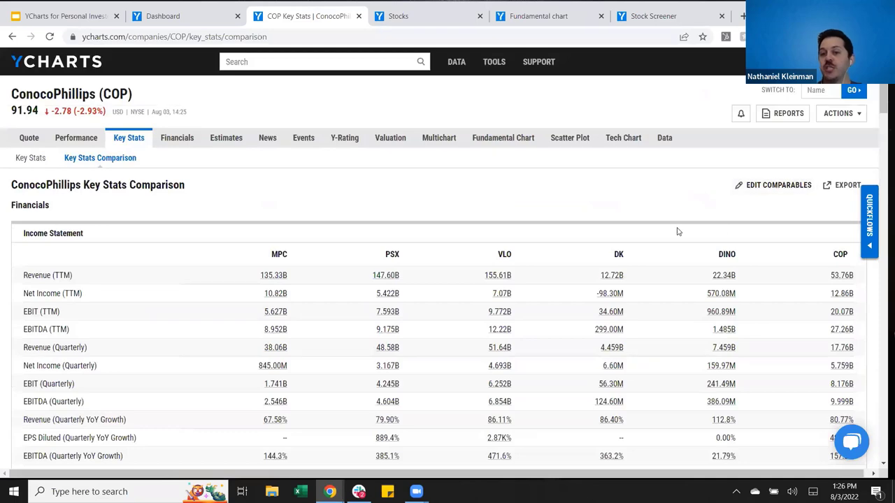
Edit the comparables by removing Delek US Holdings (DK) and adding BP PLC (BP), and update the comparison table.
{"action": "left_click", "coordinate": [759, 191]}
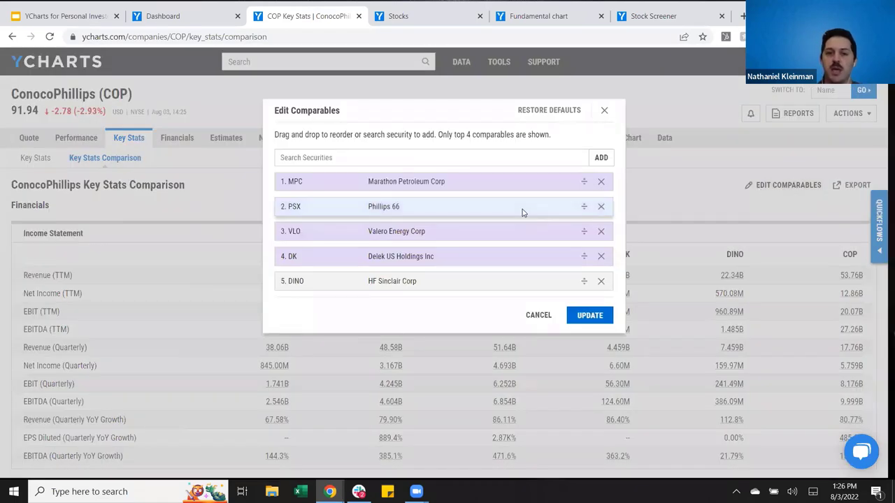
{"action": "left_click", "coordinate": [603, 257]}
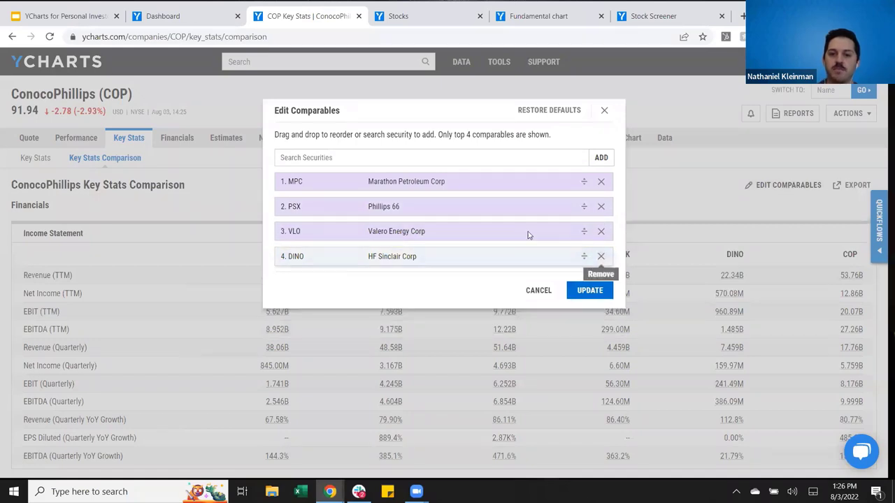
{"action": "left_click", "coordinate": [380, 156]}
{"action": "type", "text": "BP"}
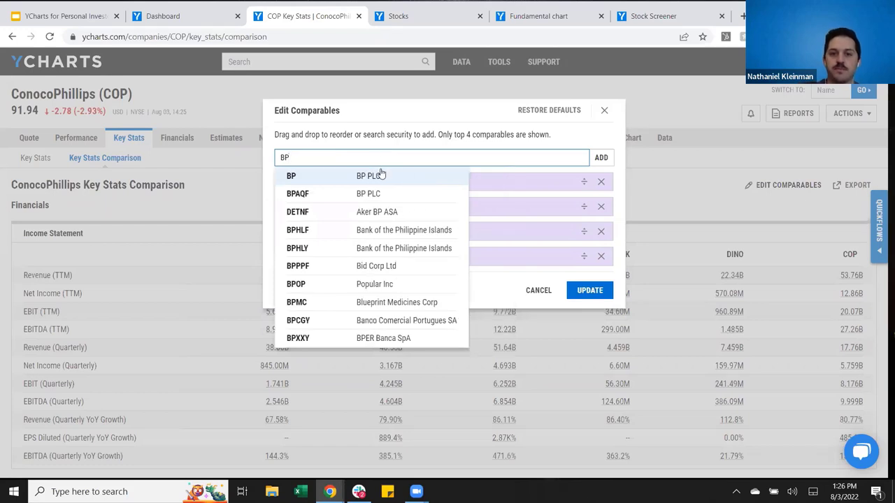
{"action": "left_click", "coordinate": [381, 176]}
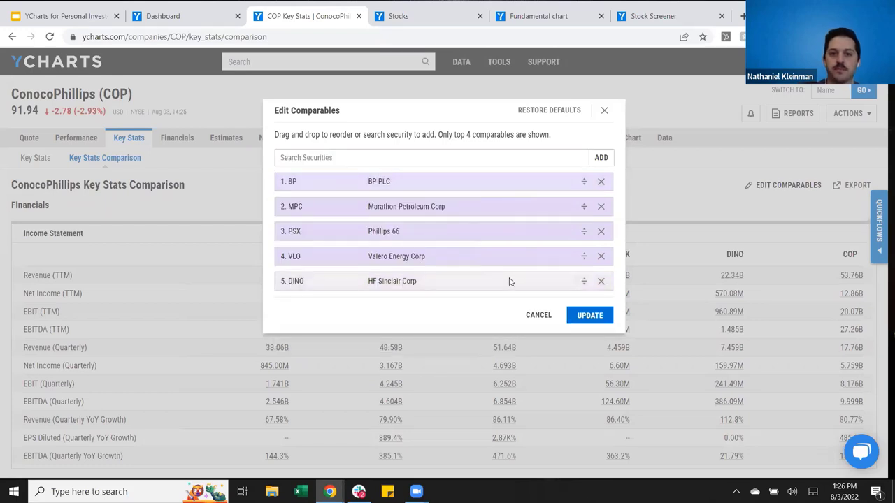
{"action": "left_click", "coordinate": [588, 321]}
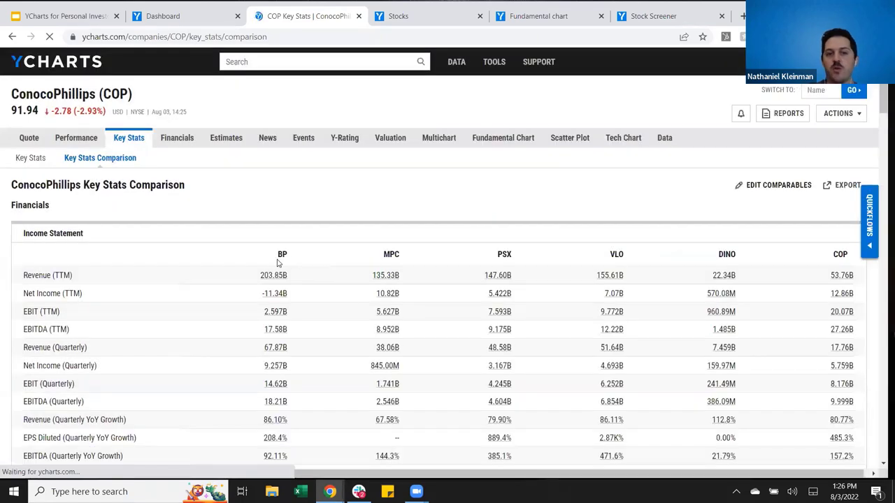
Check the BP column in the comparison and look through ConocoPhillips' news headlines and earnings events calendar.
{"action": "double_click", "coordinate": [280, 263]}
{"action": "left_click", "coordinate": [312, 205]}
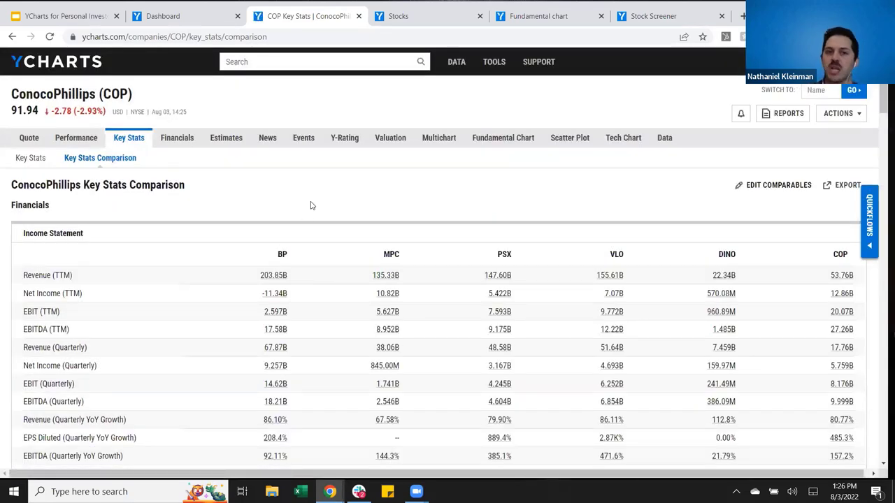
{"action": "double_click", "coordinate": [282, 255]}
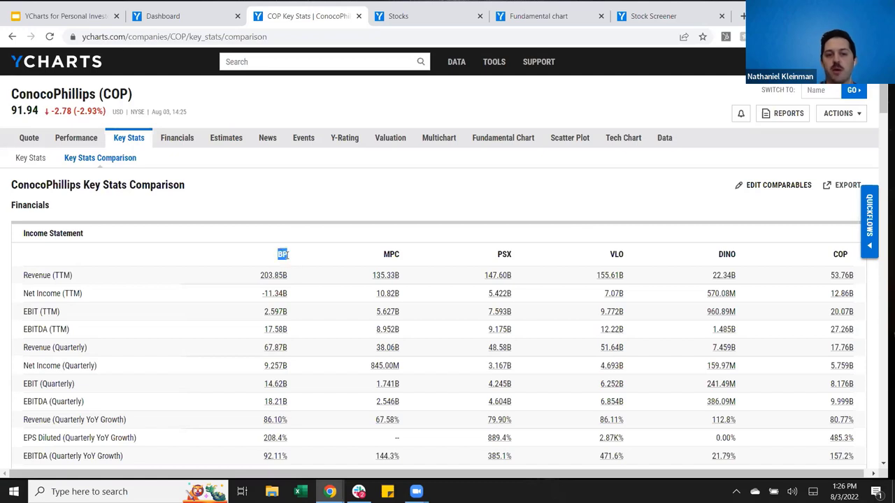
{"action": "left_click", "coordinate": [267, 142]}
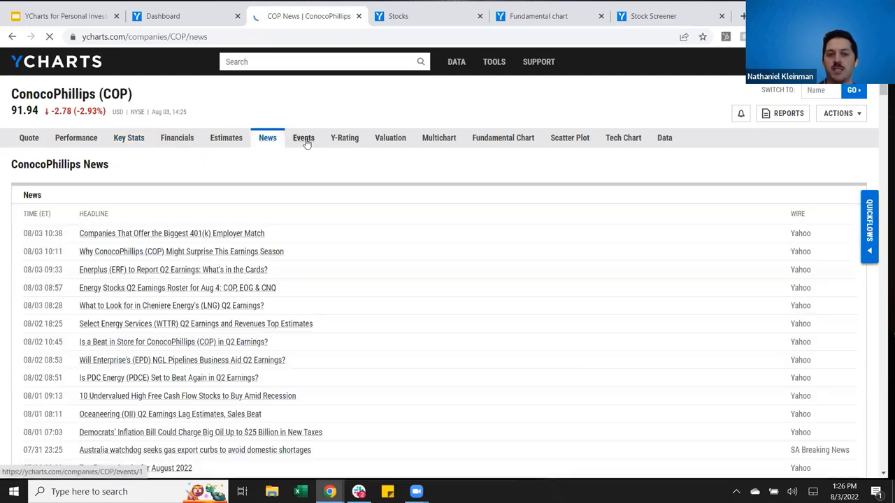
{"action": "left_click", "coordinate": [304, 140]}
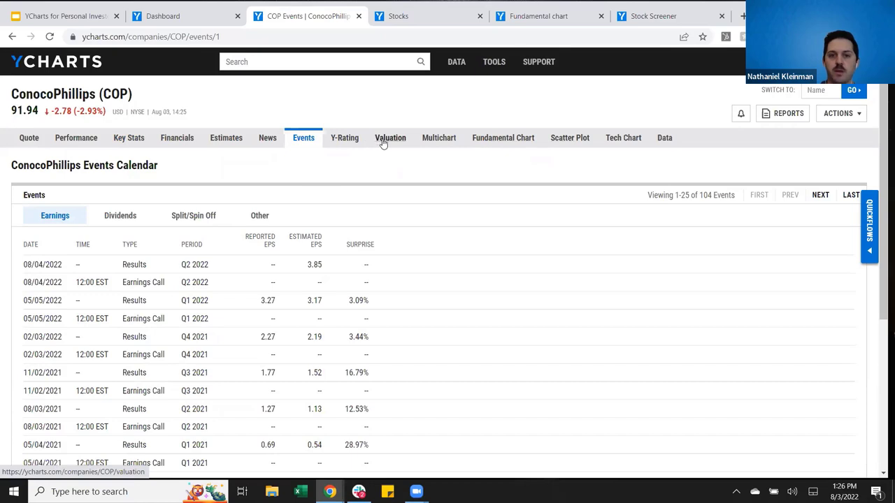
Open ConocoPhillips' price performance and examine its annual and periodic total returns versus peers.
{"action": "left_click", "coordinate": [82, 142]}
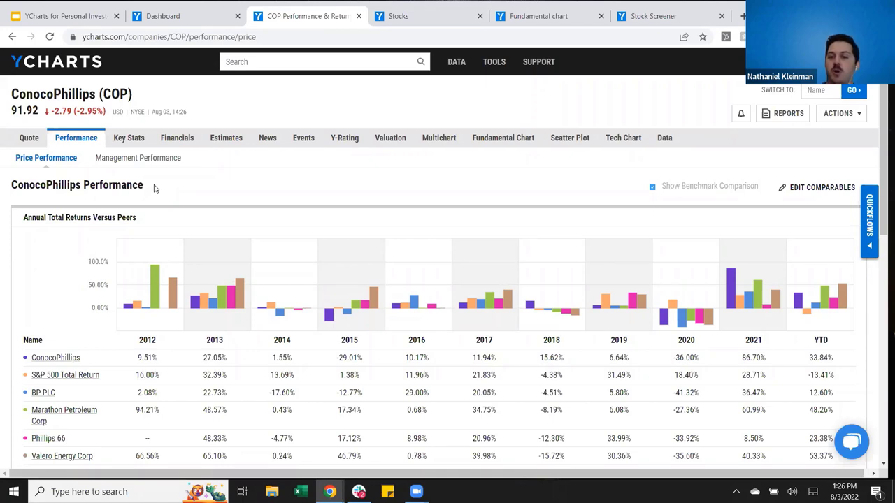
{"action": "scroll", "coordinate": [210, 217], "scroll_direction": "down", "scroll_amount": 2}
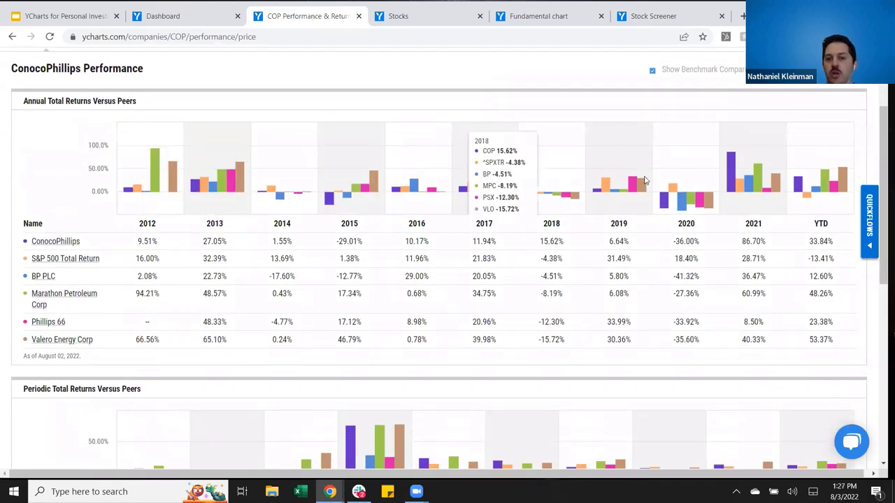
{"action": "left_click_drag", "start_coordinate": [138, 223], "coordinate": [550, 323]}
{"action": "left_click", "coordinate": [363, 197]}
{"action": "scroll", "coordinate": [362, 197], "scroll_direction": "down", "scroll_amount": 4}
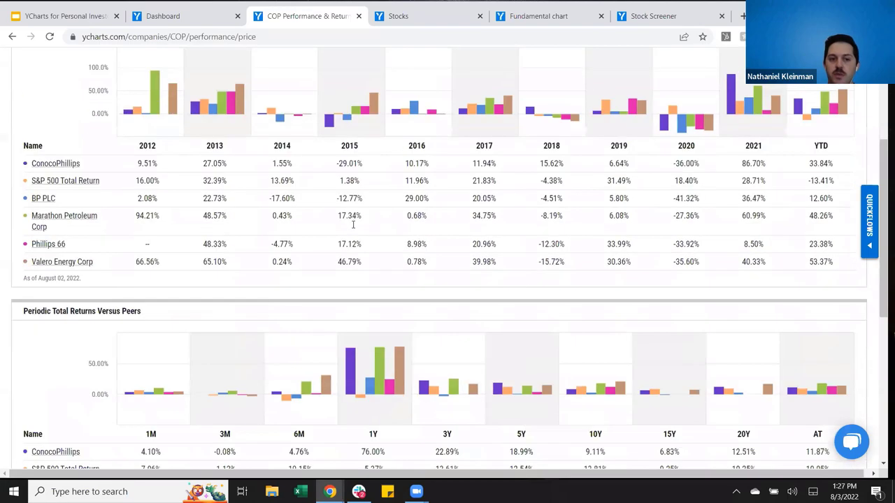
{"action": "left_click_drag", "start_coordinate": [142, 219], "coordinate": [544, 322]}
{"action": "scroll", "coordinate": [476, 322], "scroll_direction": "down", "scroll_amount": 2}
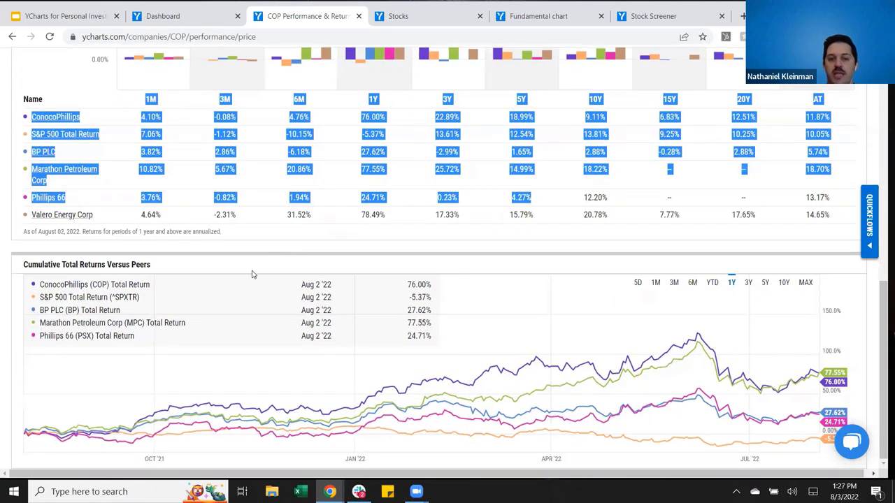
View the Cumulative Total Returns Versus Peers chart over YTD and over 3Y.
{"action": "left_click", "coordinate": [545, 281]}
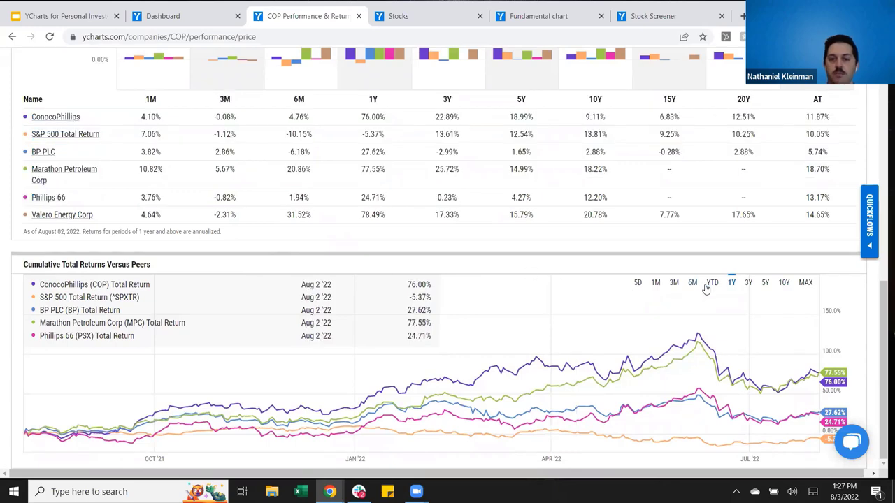
{"action": "left_click", "coordinate": [710, 283]}
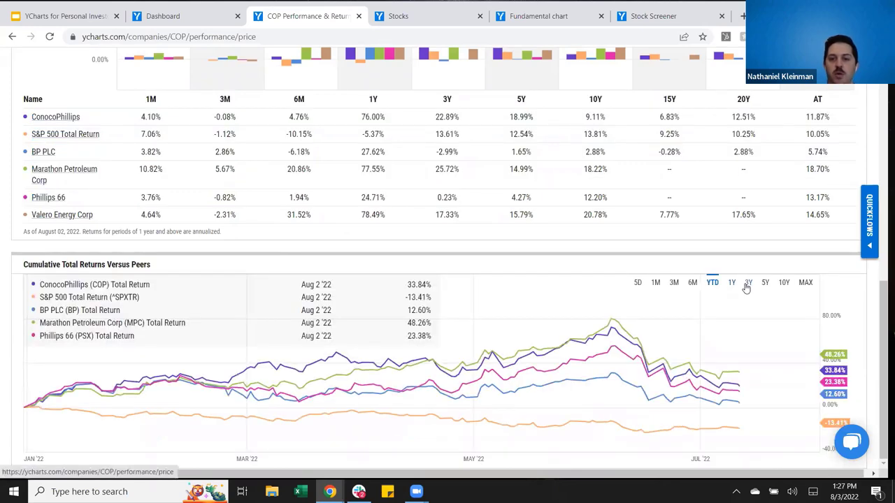
{"action": "left_click", "coordinate": [747, 284]}
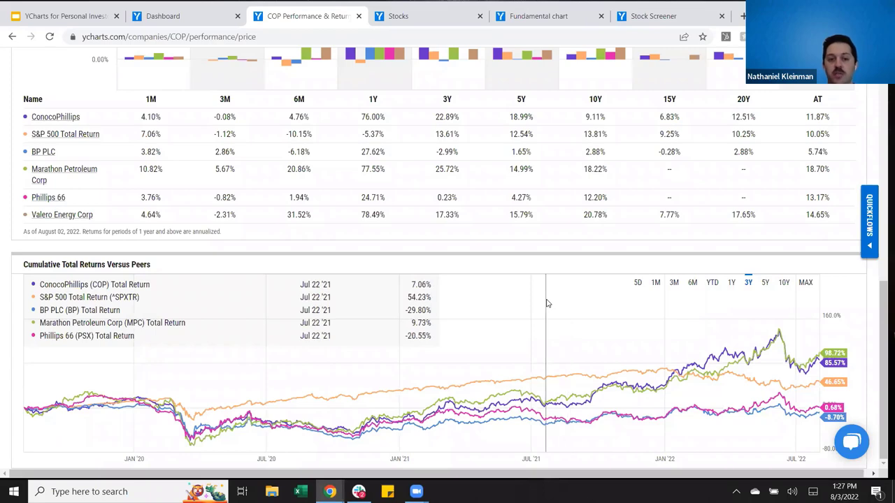
Look over the Webinar Example 2.0 stock screen and return to ConocoPhillips' performance page.
{"action": "scroll", "coordinate": [519, 300], "scroll_direction": "up", "scroll_amount": 8}
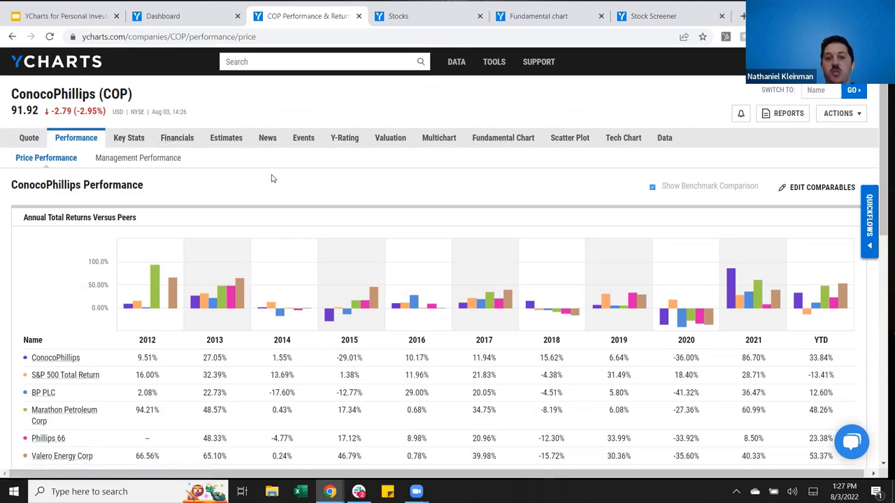
{"action": "left_click", "coordinate": [637, 16]}
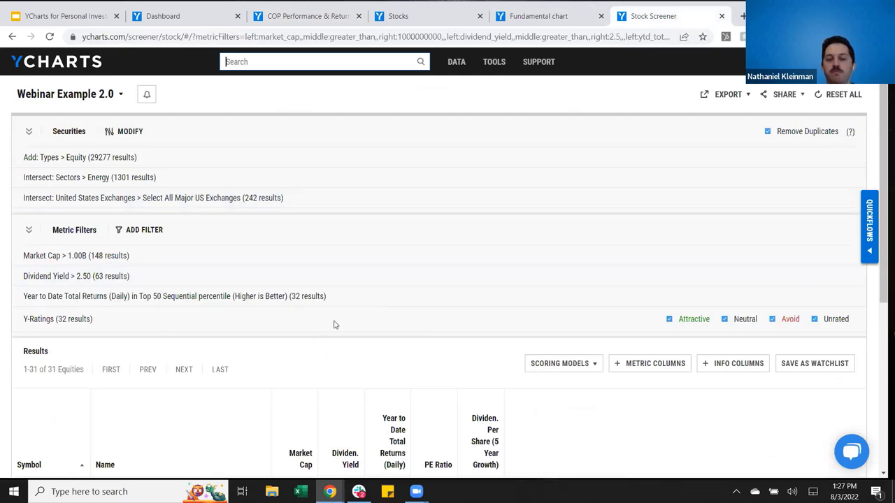
{"action": "left_click", "coordinate": [330, 23]}
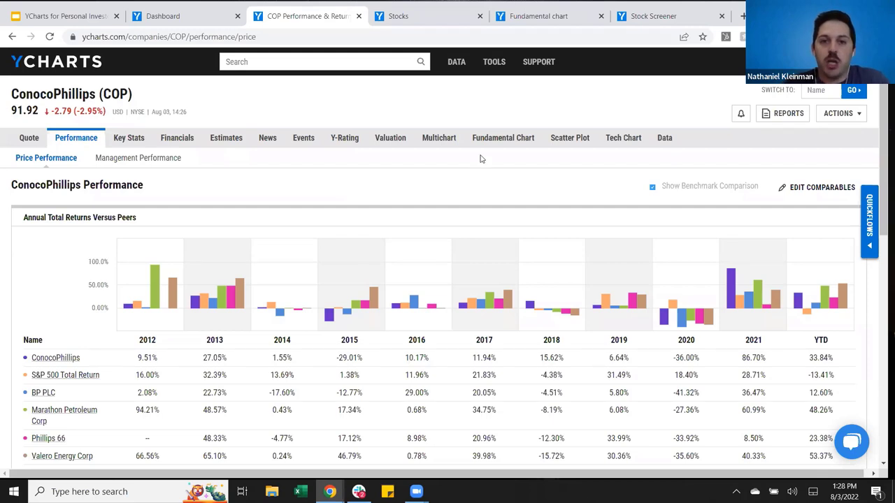
Open the Model Portfolios list in a new browser tab and check the options for creating a portfolio.
{"action": "left_click", "coordinate": [494, 63]}
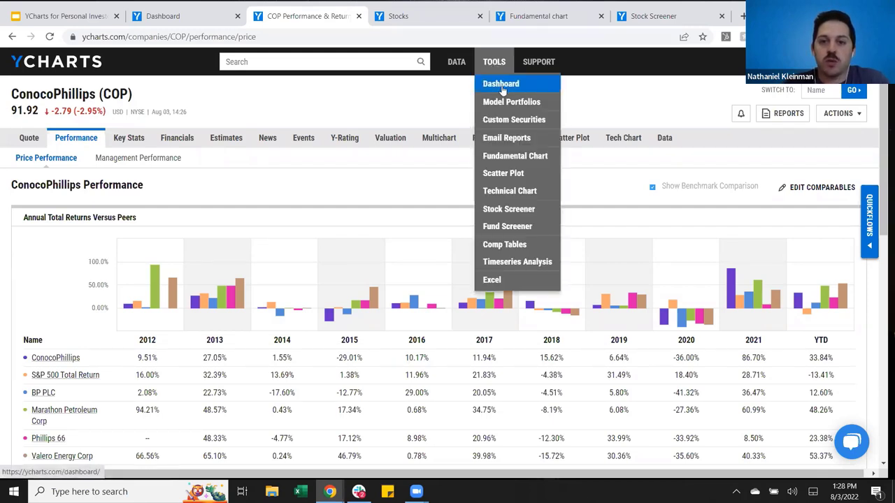
{"action": "right_click", "coordinate": [515, 104]}
{"action": "left_click", "coordinate": [520, 115]}
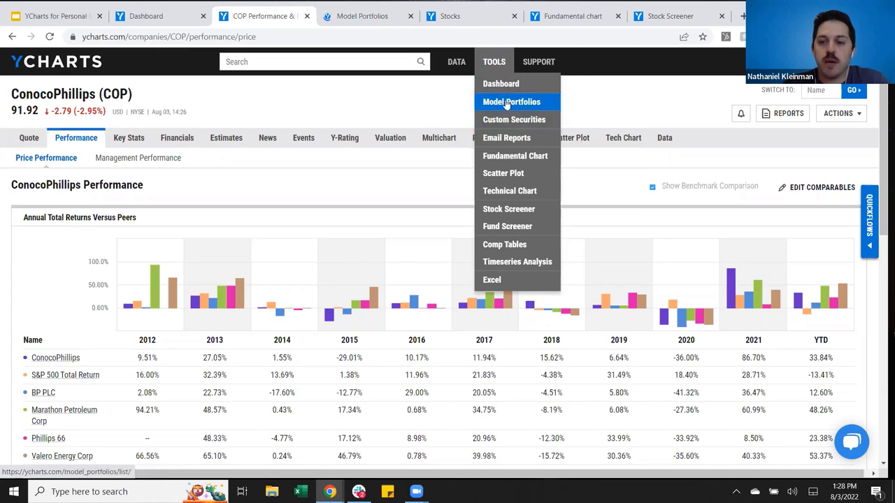
{"action": "left_click", "coordinate": [360, 15]}
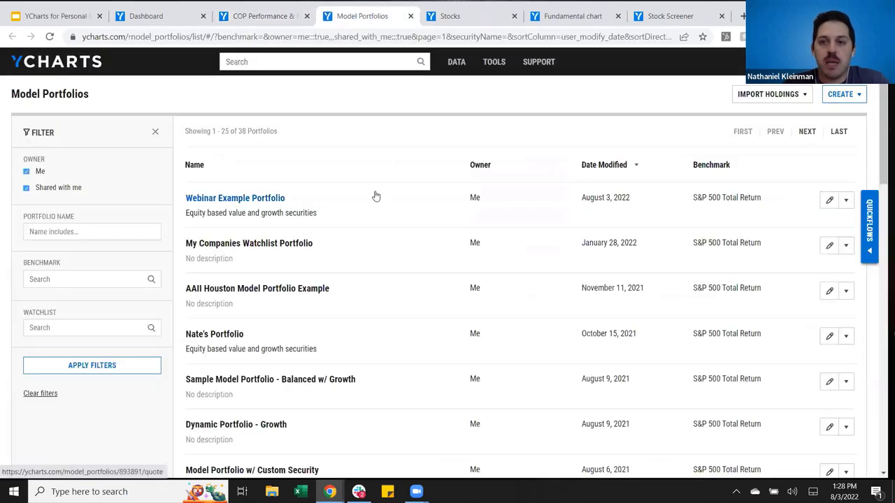
{"action": "left_click", "coordinate": [842, 98]}
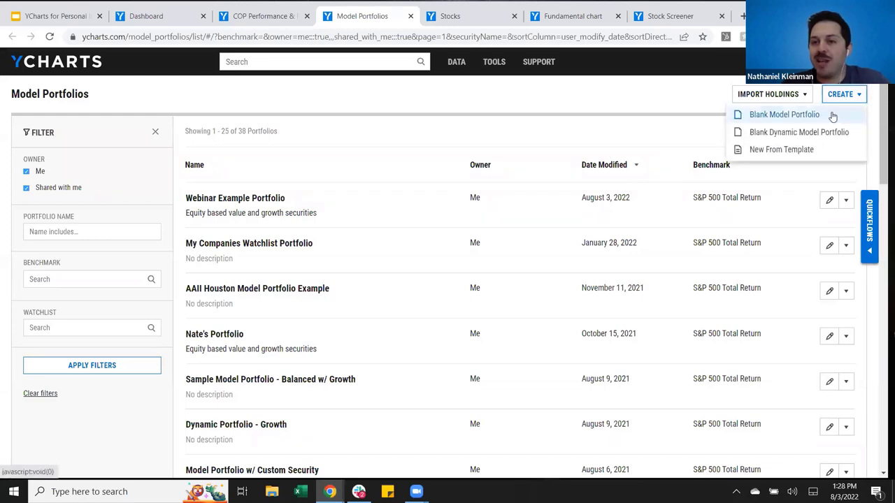
{"action": "left_click", "coordinate": [600, 128]}
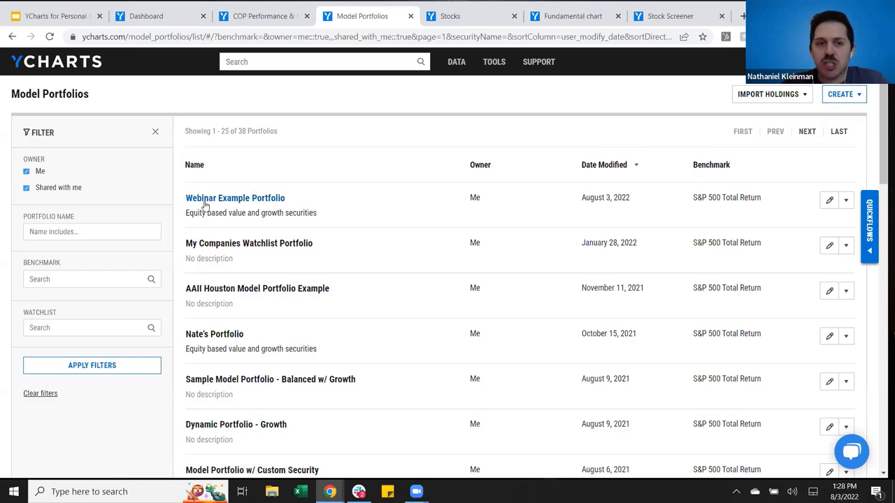
Open the Webinar Example Portfolio for editing and review its name, description, benchmark and portfolio items.
{"action": "left_click", "coordinate": [827, 202]}
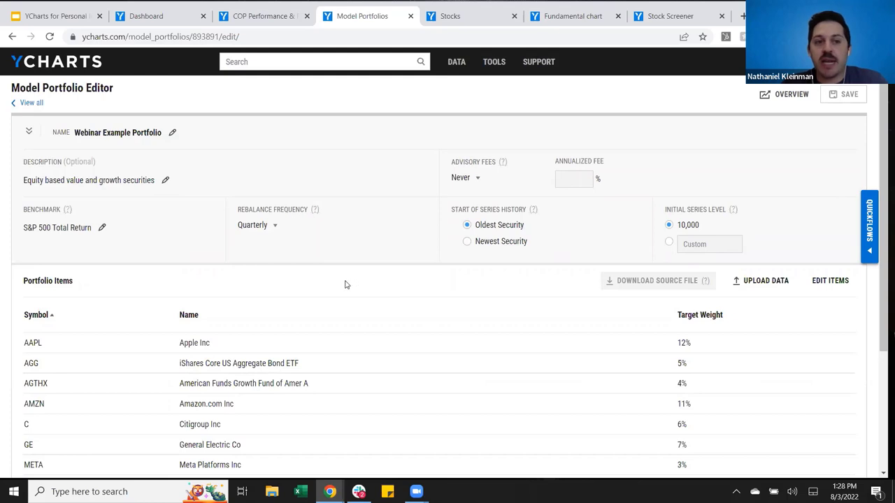
{"action": "left_click_drag", "start_coordinate": [175, 137], "coordinate": [66, 133]}
{"action": "left_click_drag", "start_coordinate": [156, 180], "coordinate": [45, 181]}
{"action": "left_click_drag", "start_coordinate": [98, 230], "coordinate": [28, 209]}
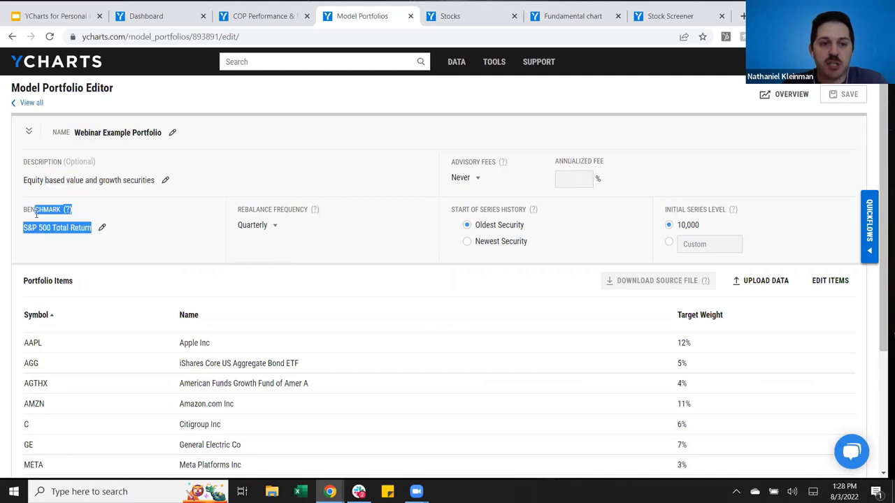
{"action": "scroll", "coordinate": [322, 292], "scroll_direction": "down", "scroll_amount": 3}
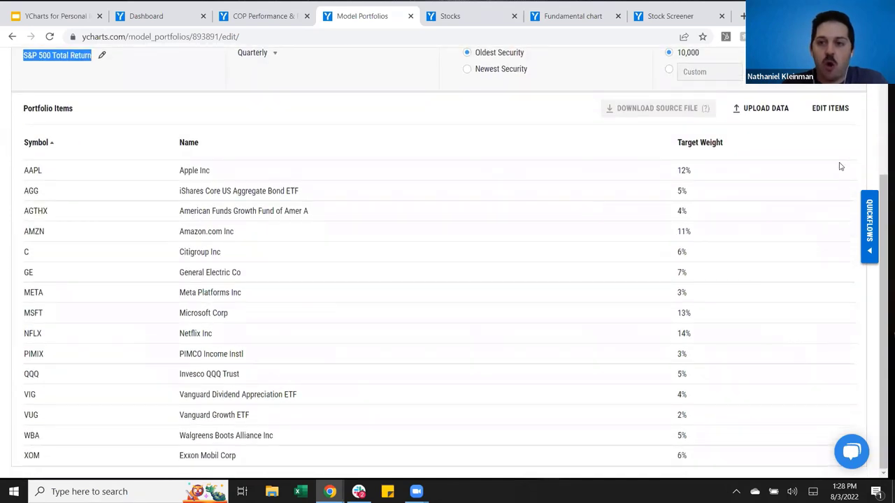
Make the portfolio items editable and remove American Funds Growth Fund of Amer A (AGTHX).
{"action": "left_click", "coordinate": [822, 113]}
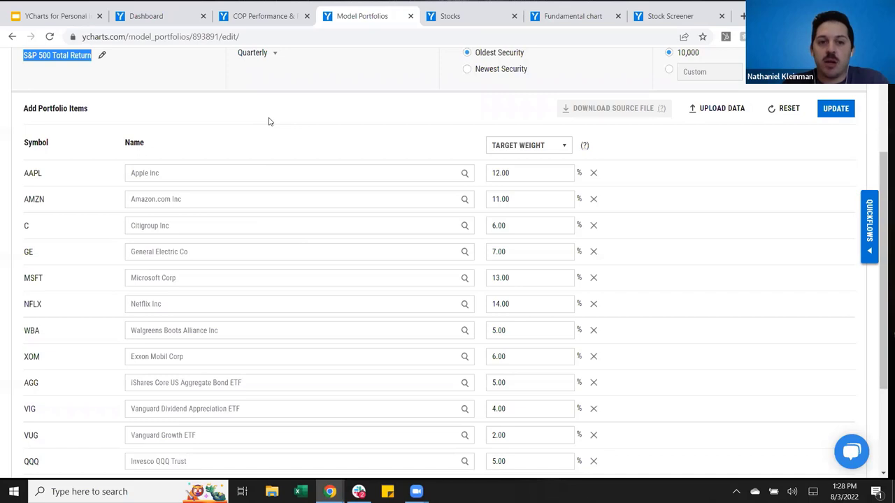
{"action": "scroll", "coordinate": [271, 304], "scroll_direction": "down", "scroll_amount": 1}
{"action": "scroll", "coordinate": [271, 353], "scroll_direction": "down", "scroll_amount": 1}
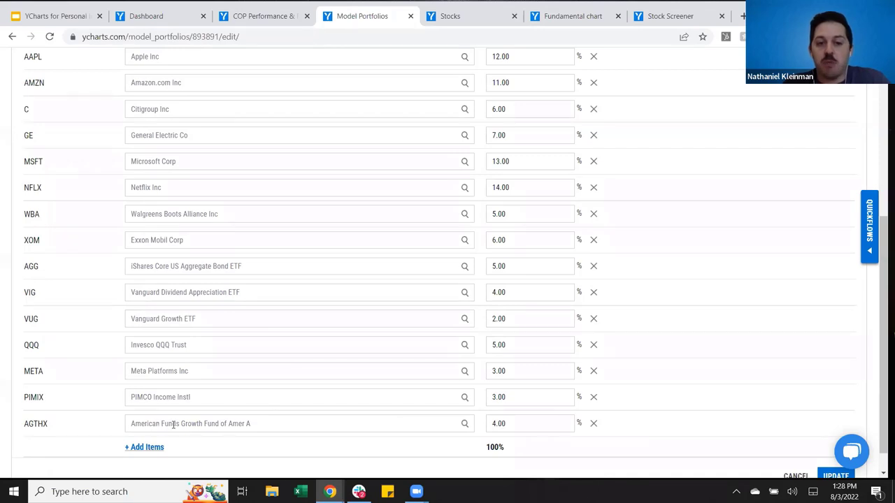
{"action": "scroll", "coordinate": [209, 294], "scroll_direction": "up", "scroll_amount": 1}
{"action": "scroll", "coordinate": [231, 294], "scroll_direction": "down", "scroll_amount": 2}
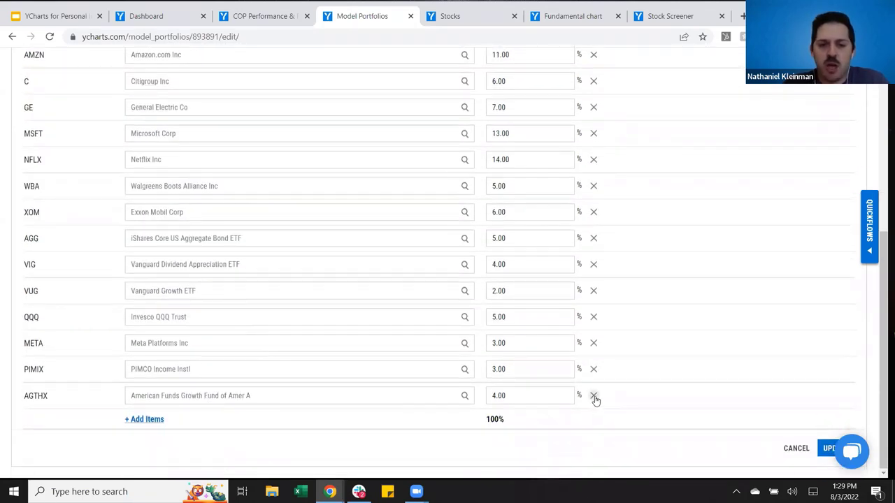
{"action": "left_click", "coordinate": [594, 396]}
Add ConocoPhillips (COP) to the portfolio items with a target weight of 4%.
{"action": "left_click", "coordinate": [144, 418]}
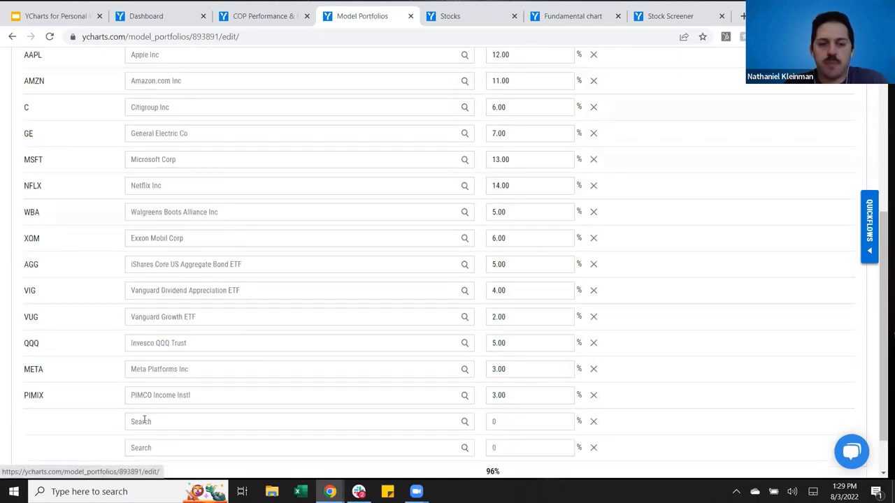
{"action": "left_click", "coordinate": [163, 420]}
{"action": "type", "text": "COP"}
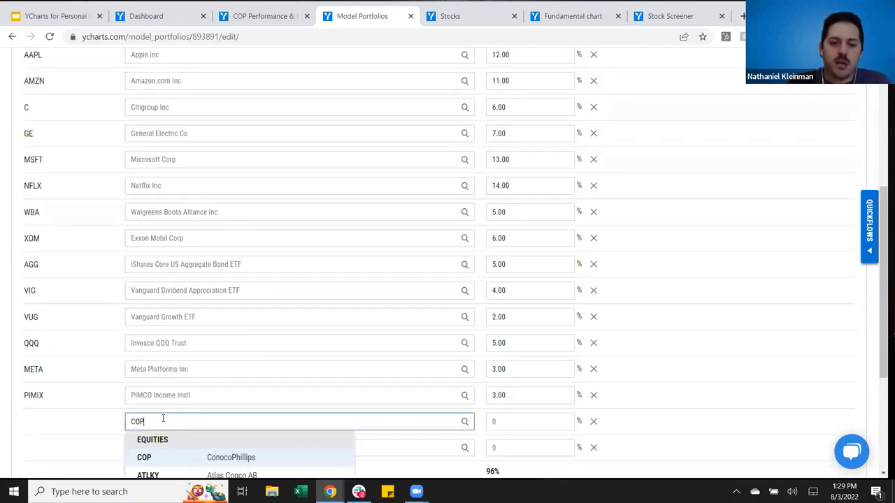
{"action": "left_click", "coordinate": [201, 459]}
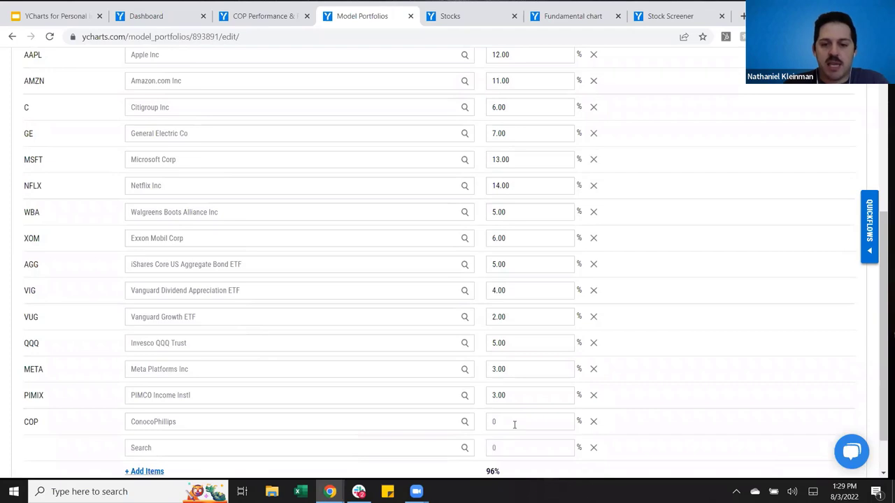
{"action": "left_click", "coordinate": [514, 425]}
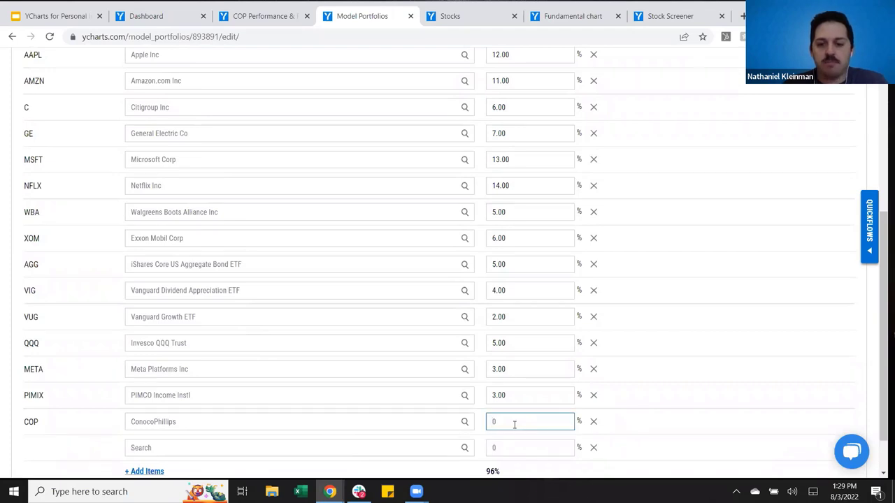
{"action": "type", "text": "4"}
{"action": "scroll", "coordinate": [384, 440], "scroll_direction": "down", "scroll_amount": 1}
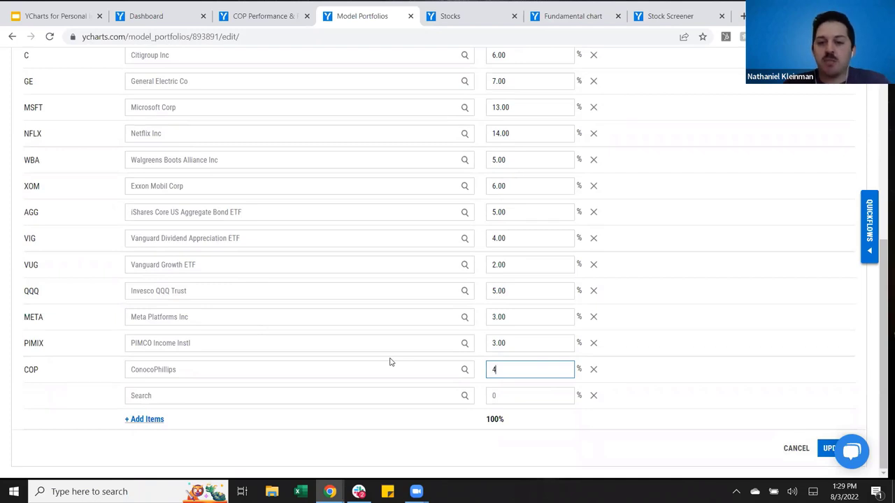
Update the portfolio items and save the Webinar Example Portfolio without entering an annualized fee.
{"action": "left_click", "coordinate": [827, 453]}
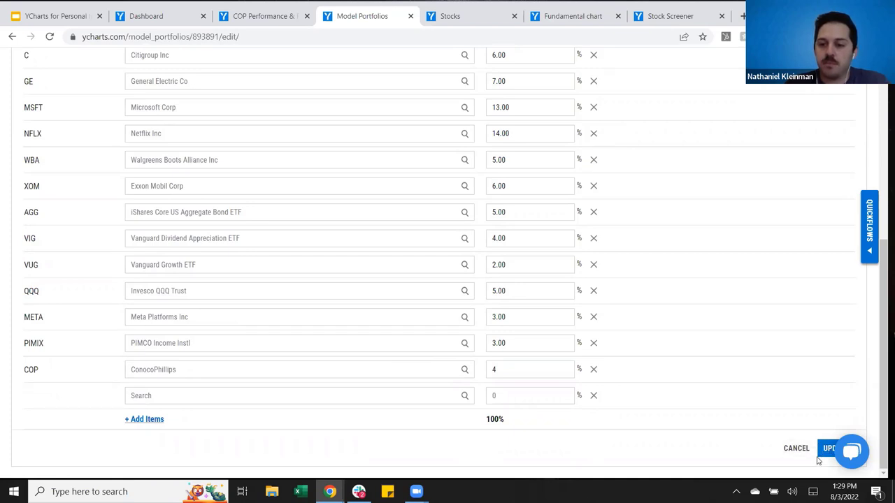
{"action": "scroll", "coordinate": [664, 410], "scroll_direction": "up", "scroll_amount": 3}
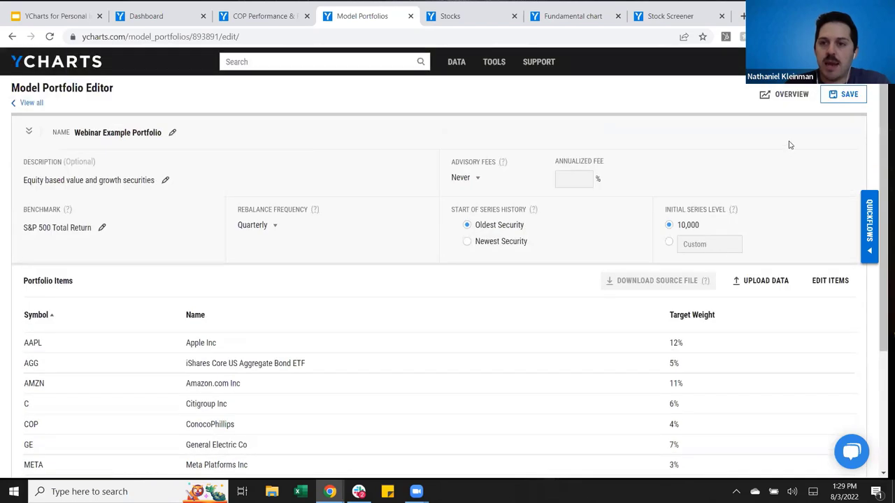
{"action": "left_click", "coordinate": [843, 97]}
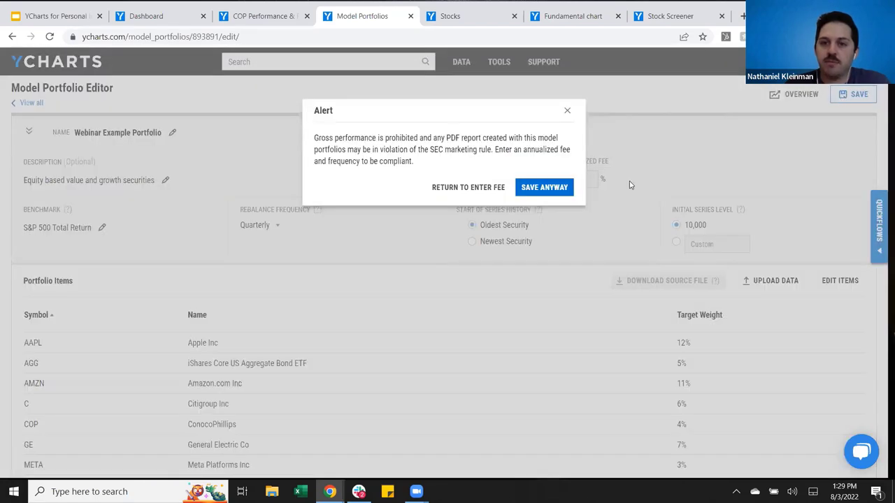
{"action": "left_click", "coordinate": [537, 186]}
{"action": "left_click", "coordinate": [545, 188]}
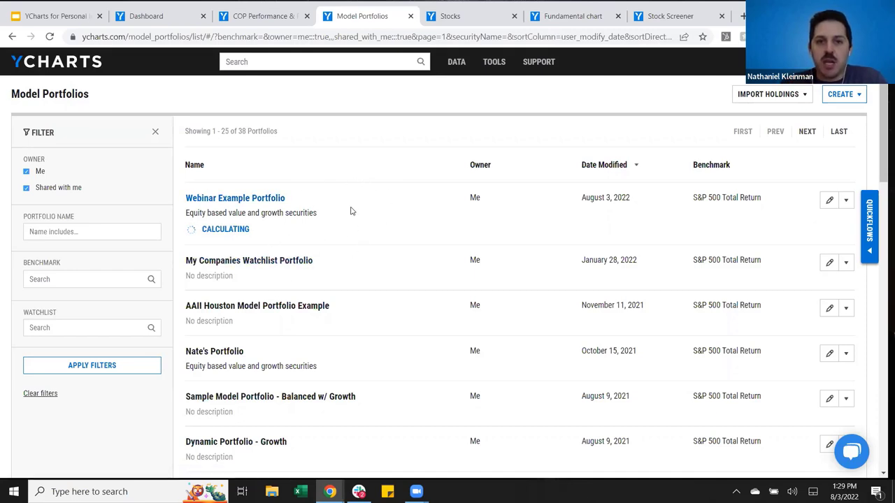
Open the Multichart view for ConocoPhillips and review its valuation, earnings, cash flow and revenue charts.
{"action": "left_click", "coordinate": [285, 19]}
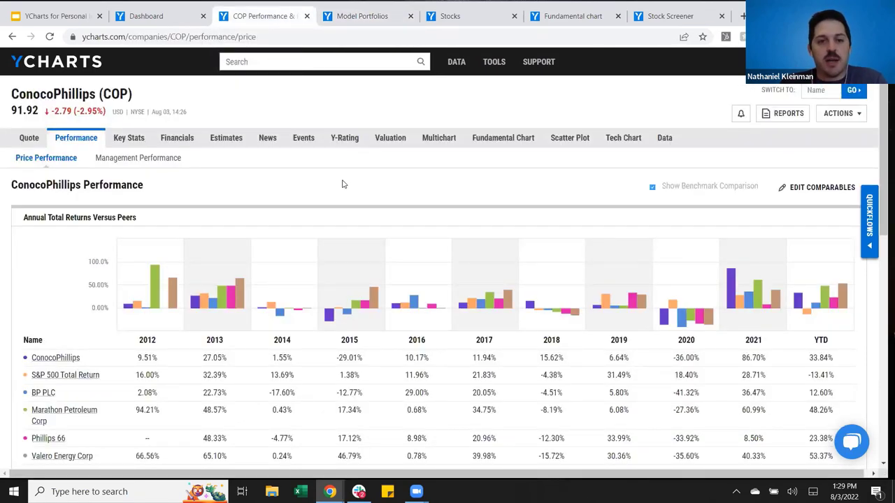
{"action": "left_click", "coordinate": [439, 142]}
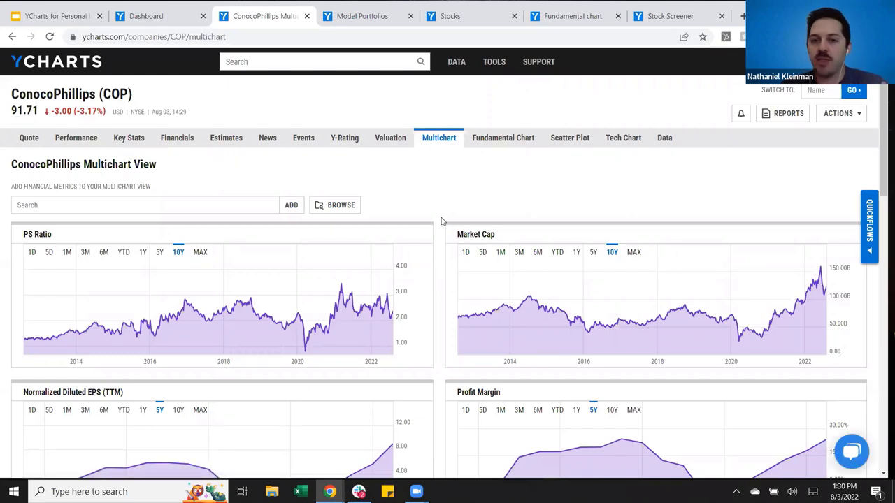
{"action": "scroll", "coordinate": [441, 220], "scroll_direction": "down", "scroll_amount": 1}
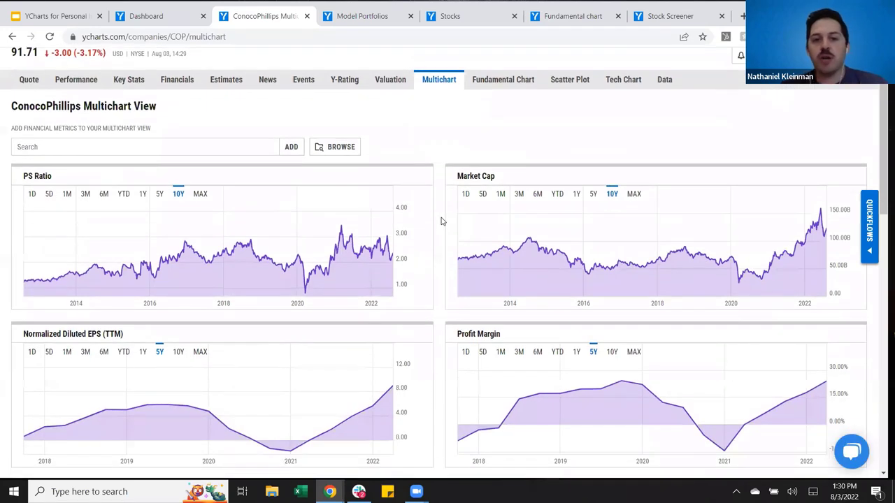
{"action": "scroll", "coordinate": [441, 221], "scroll_direction": "down", "scroll_amount": 3}
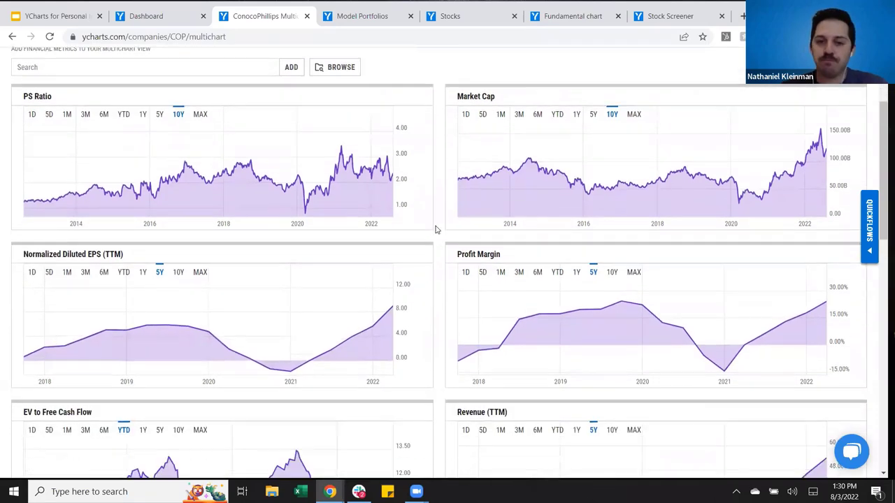
{"action": "scroll", "coordinate": [435, 229], "scroll_direction": "down", "scroll_amount": 2}
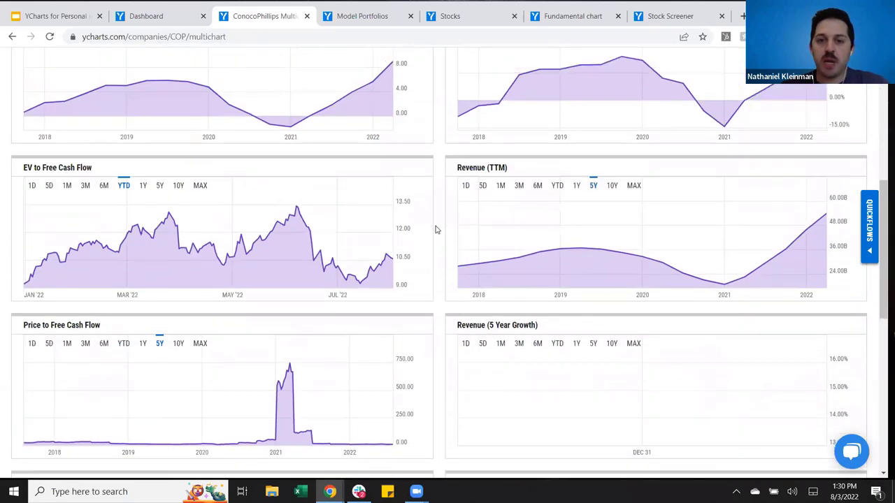
Reorder the multichart so Market Cap comes before PS Ratio, and delete the Normalized Diluted EPS (TTM) chart.
{"action": "scroll", "coordinate": [435, 229], "scroll_direction": "up", "scroll_amount": 4}
{"action": "scroll", "coordinate": [423, 186], "scroll_direction": "up", "scroll_amount": 1}
{"action": "left_click_drag", "start_coordinate": [406, 175], "coordinate": [823, 192]}
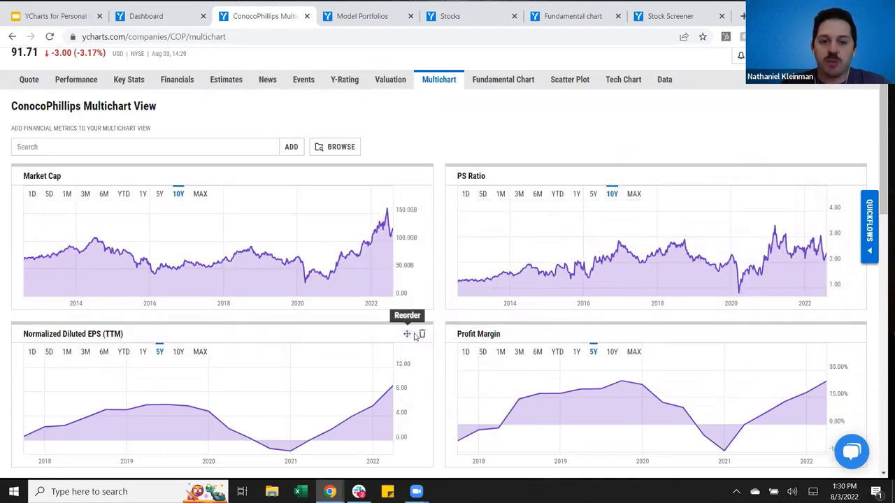
{"action": "left_click", "coordinate": [421, 335]}
{"action": "left_click", "coordinate": [551, 165]}
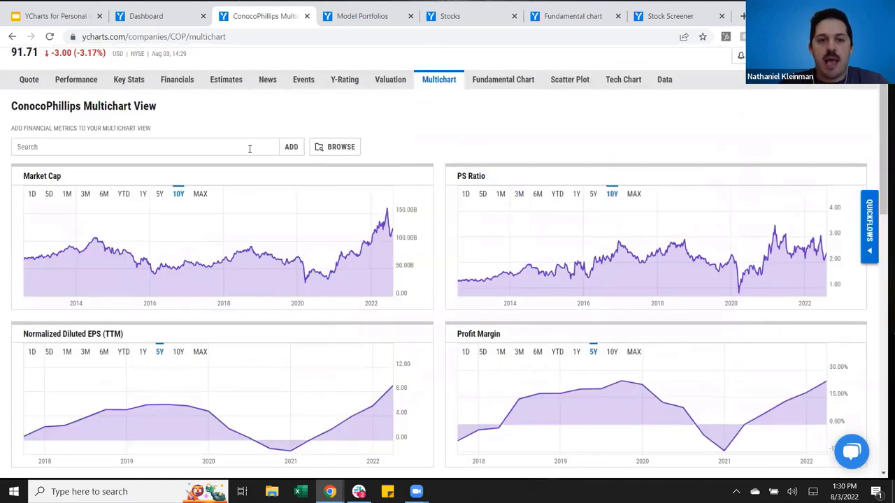
Add the Free Cash Flow (5 Year Growth) metric to the ConocoPhillips multichart.
{"action": "left_click", "coordinate": [200, 146]}
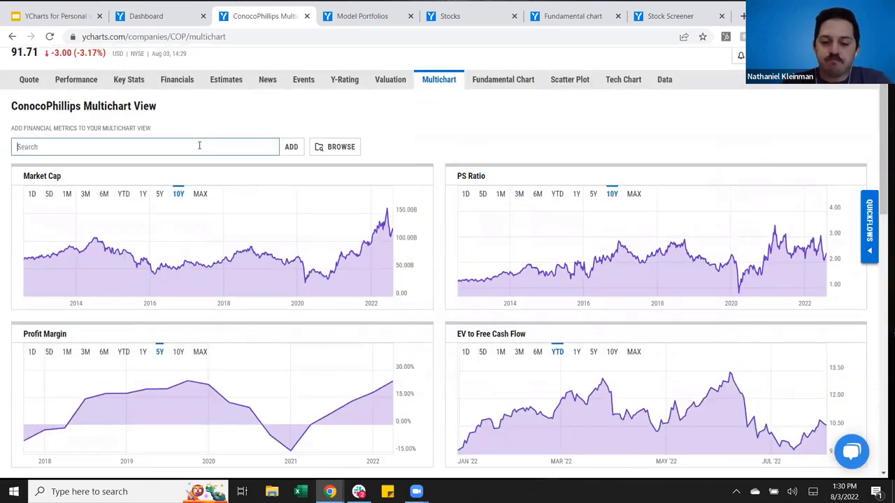
{"action": "type", "text": "Free c"}
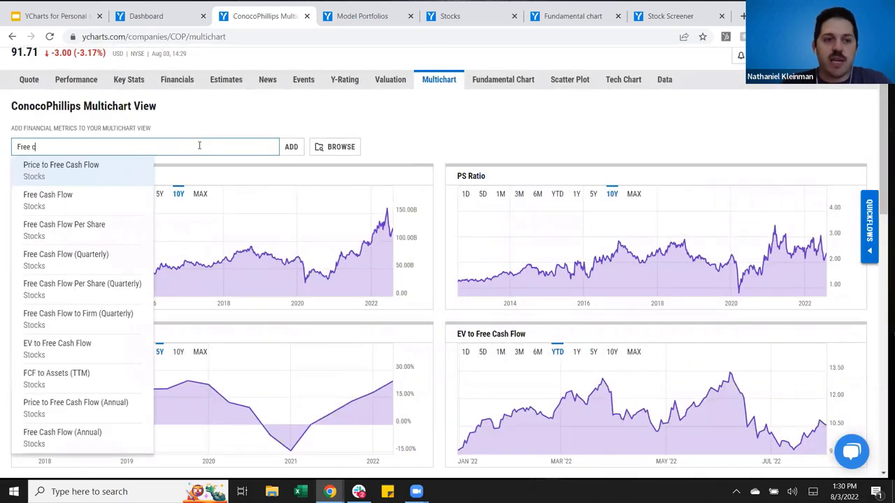
{"action": "type", "text": "ash flow 5"}
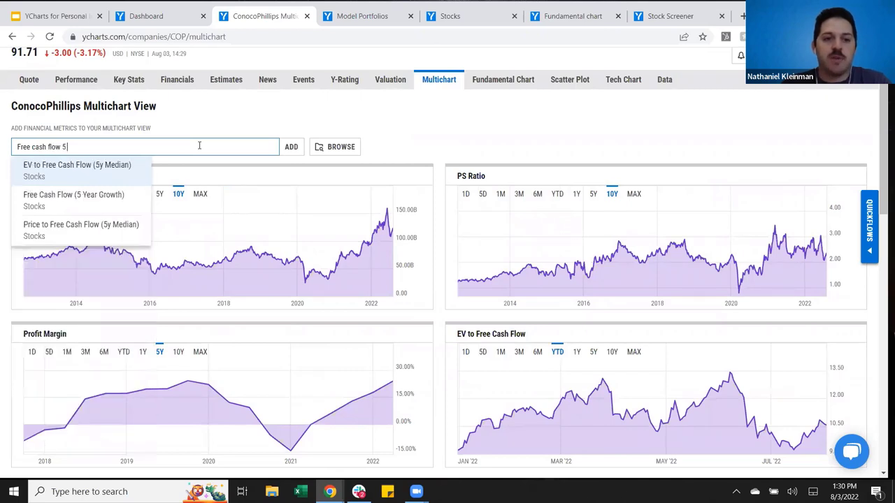
{"action": "left_click", "coordinate": [122, 195]}
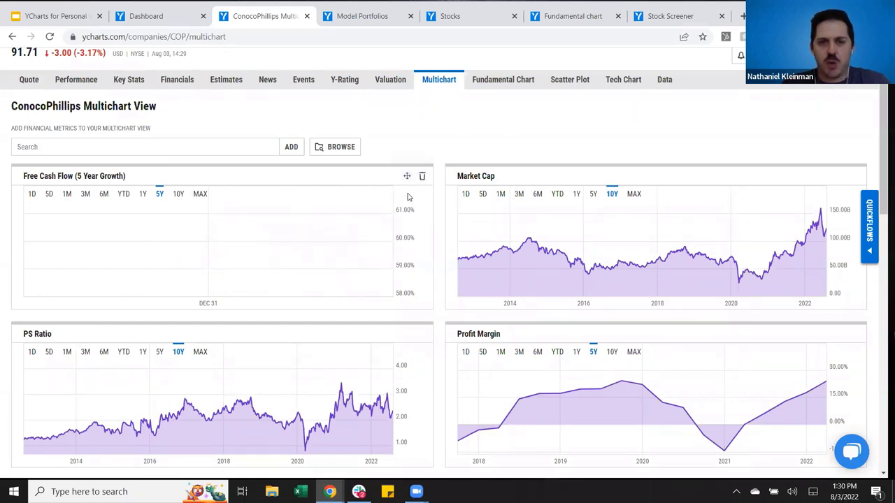
Examine the remaining ConocoPhillips multichart metrics, including payout ratio, EV to revenues, cash, diluted EPS and total liabilities.
{"action": "scroll", "coordinate": [409, 207], "scroll_direction": "down", "scroll_amount": 9}
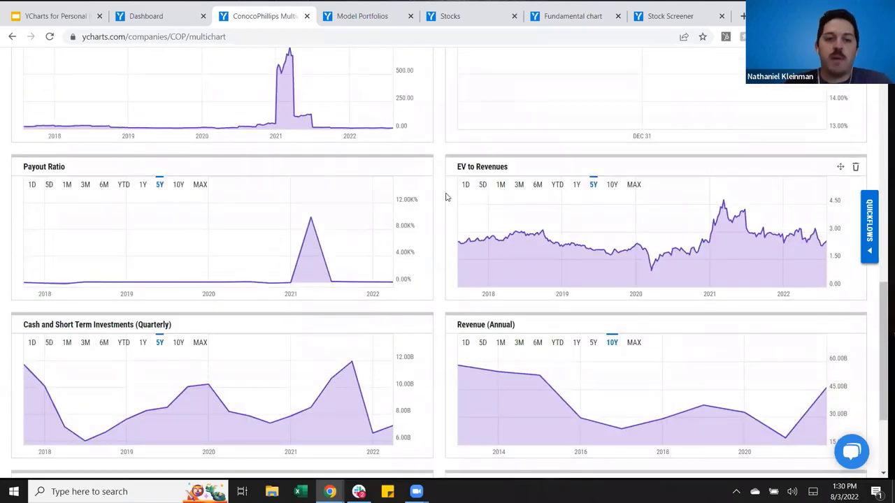
{"action": "scroll", "coordinate": [441, 208], "scroll_direction": "down", "scroll_amount": 2}
{"action": "scroll", "coordinate": [449, 230], "scroll_direction": "up", "scroll_amount": 3}
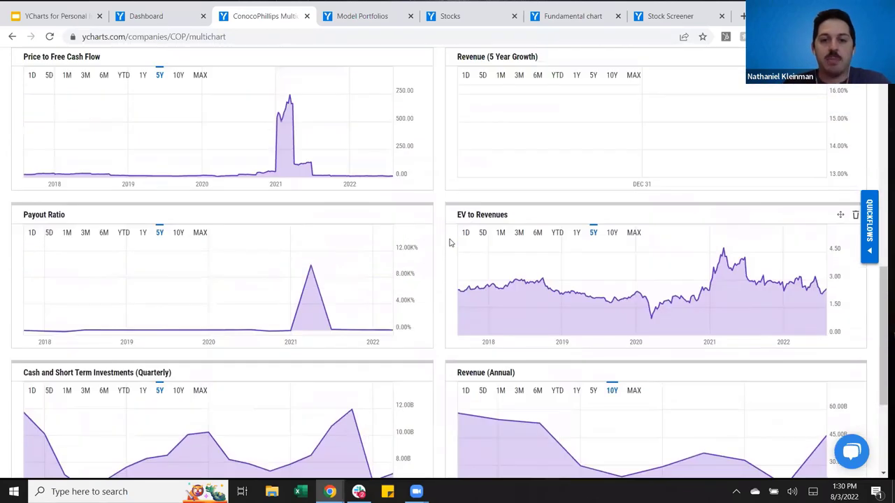
{"action": "scroll", "coordinate": [447, 252], "scroll_direction": "down", "scroll_amount": 2}
{"action": "scroll", "coordinate": [443, 258], "scroll_direction": "up", "scroll_amount": 2}
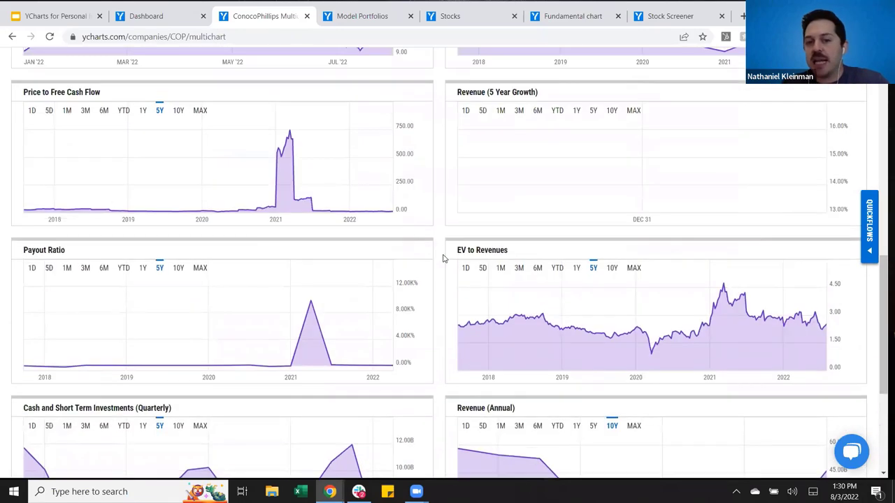
{"action": "scroll", "coordinate": [442, 259], "scroll_direction": "down", "scroll_amount": 3}
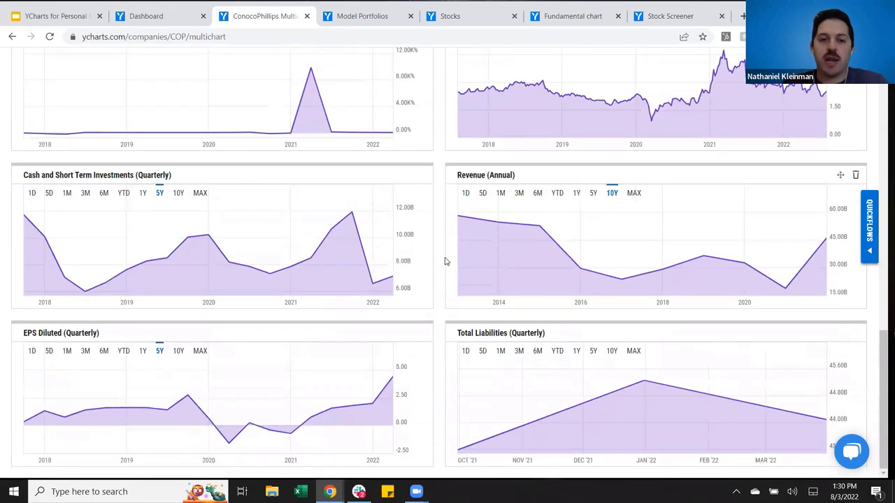
{"action": "scroll", "coordinate": [445, 261], "scroll_direction": "up", "scroll_amount": 6}
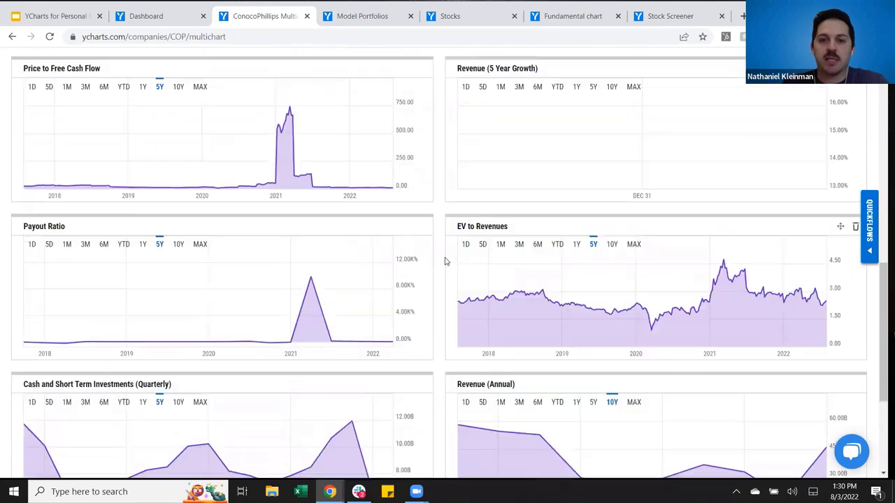
{"action": "scroll", "coordinate": [443, 262], "scroll_direction": "up", "scroll_amount": 3}
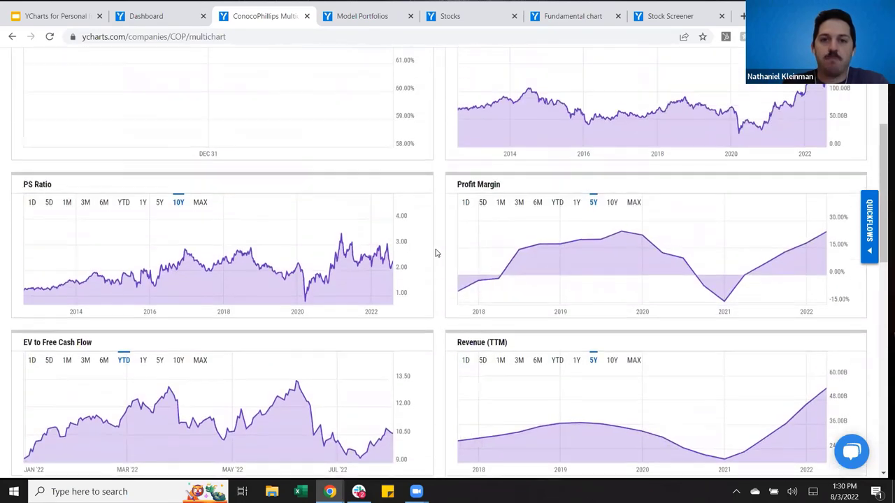
Open the Webinar Example Portfolio's quote page and review its level chart against the benchmark and its key stats.
{"action": "left_click", "coordinate": [370, 17]}
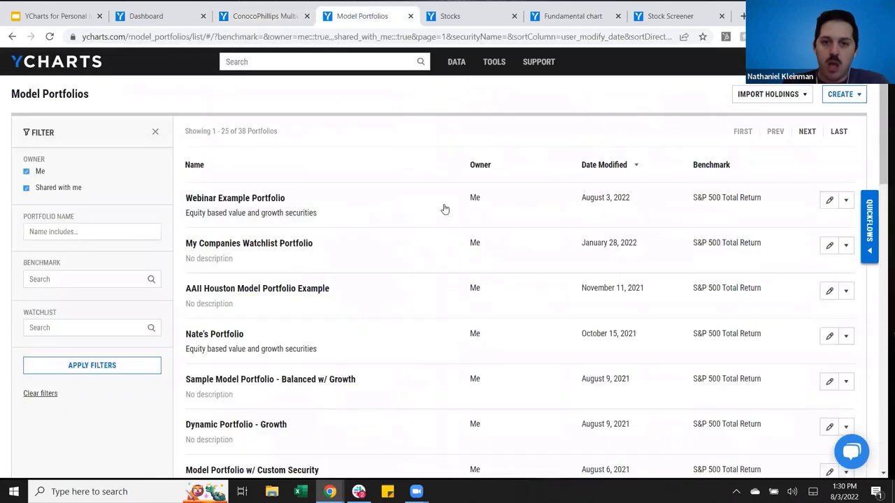
{"action": "left_click", "coordinate": [278, 201]}
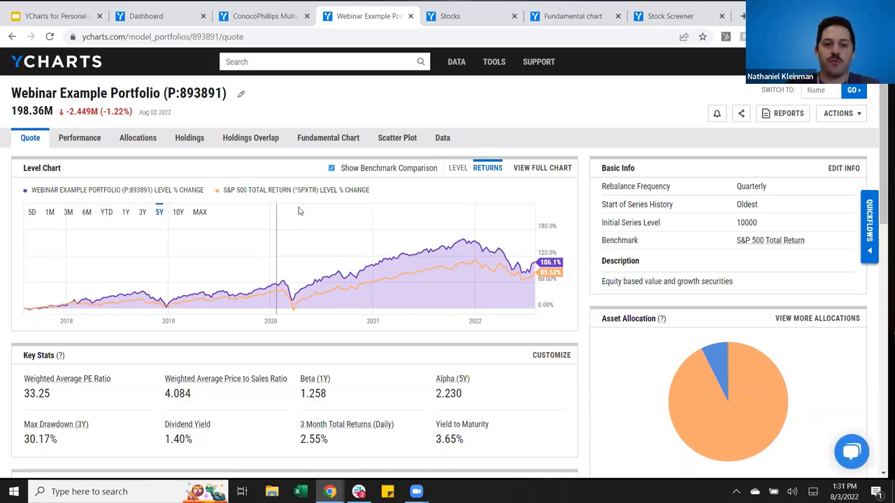
{"action": "mouse_move", "coordinate": [456, 242]}
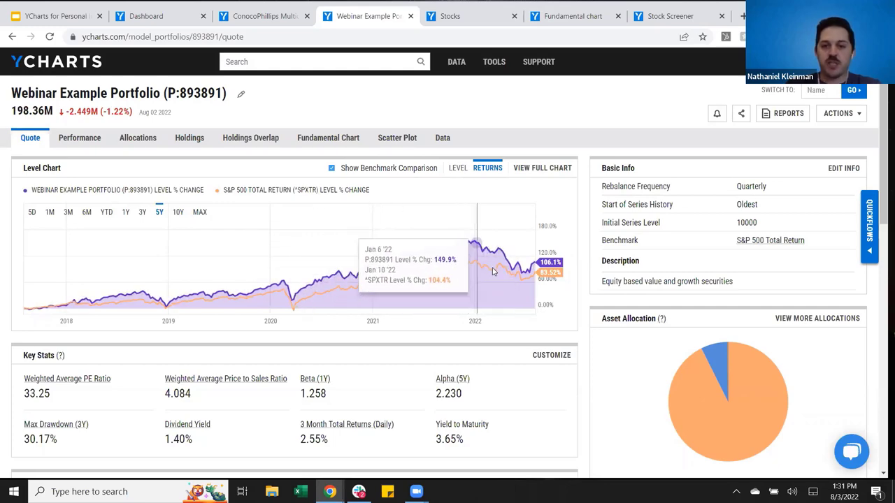
{"action": "scroll", "coordinate": [182, 306], "scroll_direction": "down", "scroll_amount": 2}
{"action": "left_click_drag", "start_coordinate": [110, 237], "coordinate": [489, 323]}
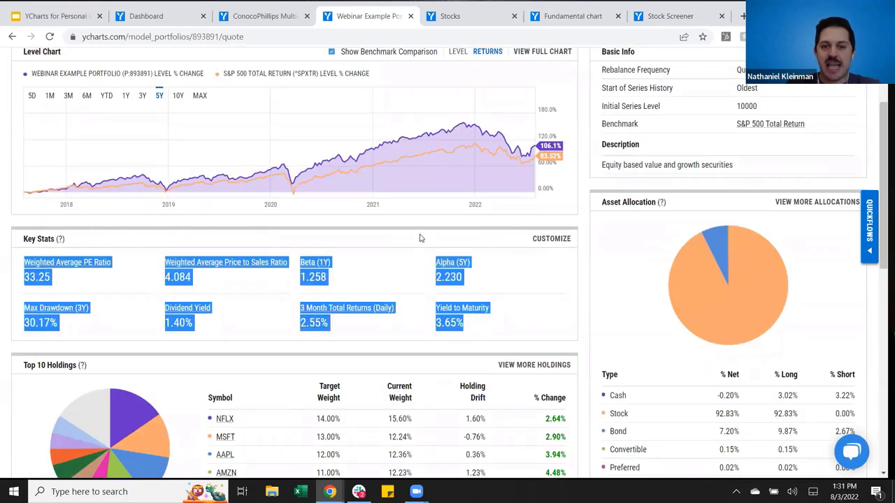
{"action": "left_click", "coordinate": [422, 237]}
Review the portfolio's top 10 holdings and risk info, switching the risk figures to the 5-year period.
{"action": "scroll", "coordinate": [279, 241], "scroll_direction": "down", "scroll_amount": 3}
{"action": "scroll", "coordinate": [485, 263], "scroll_direction": "down", "scroll_amount": 2}
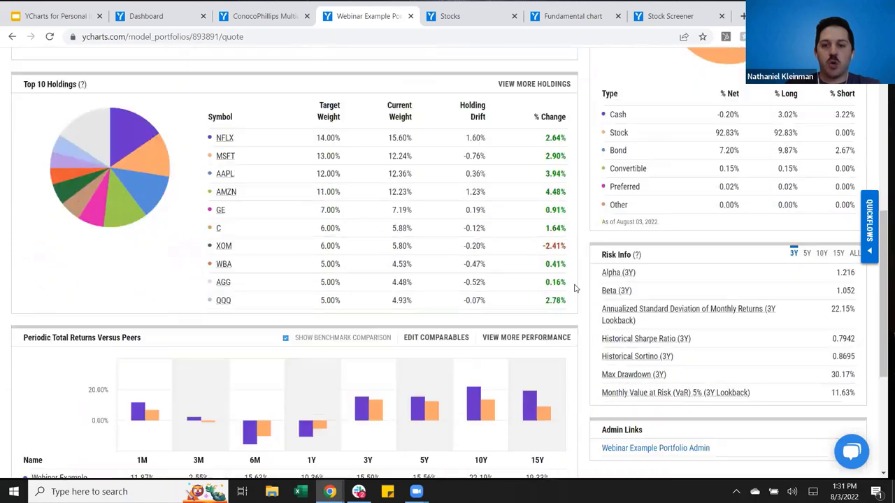
{"action": "left_click_drag", "start_coordinate": [649, 253], "coordinate": [666, 364]}
{"action": "left_click", "coordinate": [671, 243]}
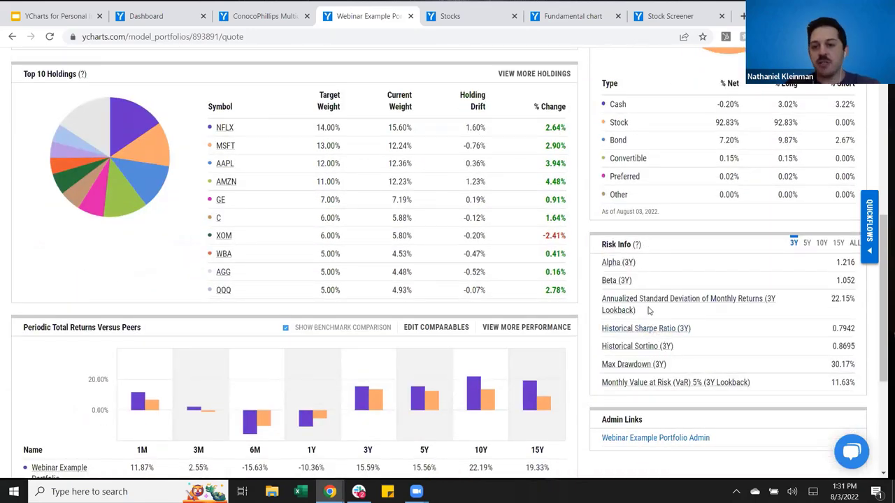
{"action": "left_click", "coordinate": [807, 243]}
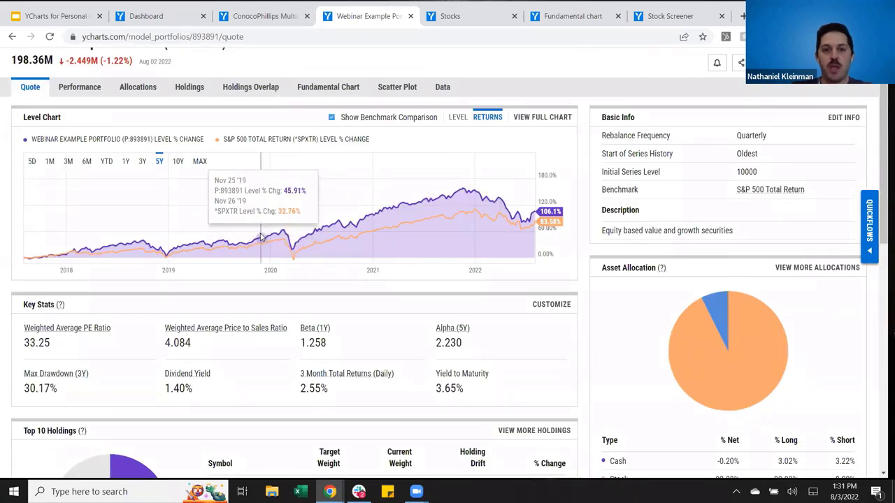
Open the portfolio's Holdings Overlap and check the overall weights of Netflix and Apple.
{"action": "scroll", "coordinate": [266, 209], "scroll_direction": "up", "scroll_amount": 1}
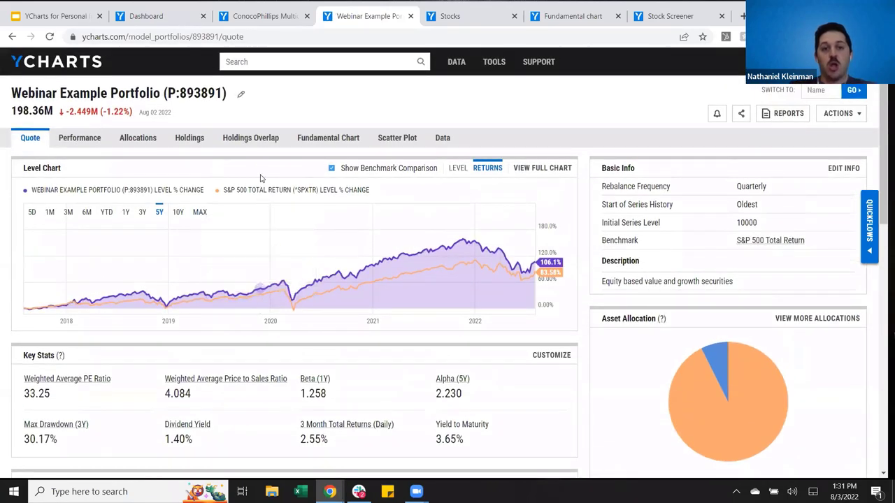
{"action": "left_click", "coordinate": [250, 138]}
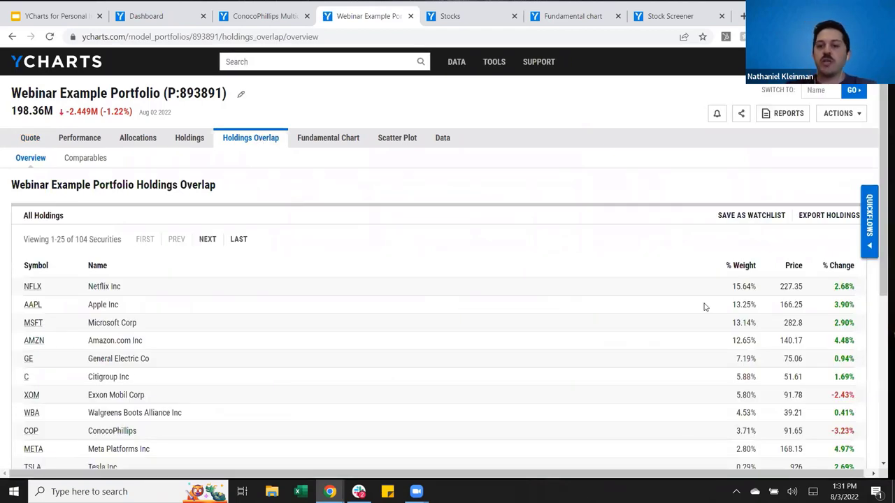
{"action": "scroll", "coordinate": [710, 301], "scroll_direction": "down", "scroll_amount": 1}
{"action": "left_click_drag", "start_coordinate": [734, 228], "coordinate": [756, 228]}
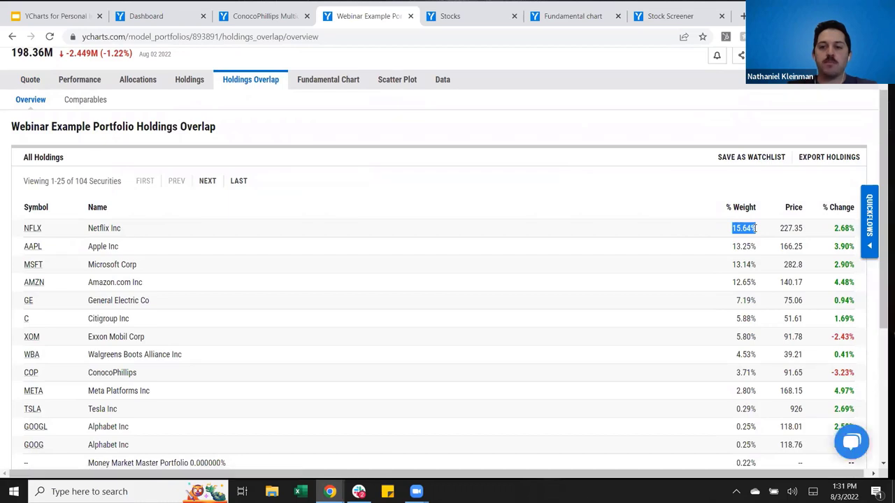
{"action": "left_click_drag", "start_coordinate": [733, 245], "coordinate": [756, 246]}
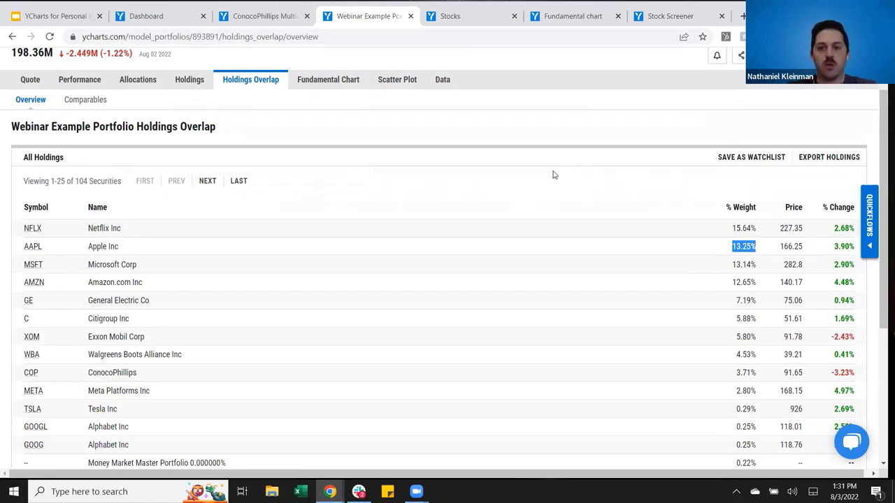
{"action": "left_click", "coordinate": [359, 180]}
{"action": "scroll", "coordinate": [355, 182], "scroll_direction": "up", "scroll_amount": 1}
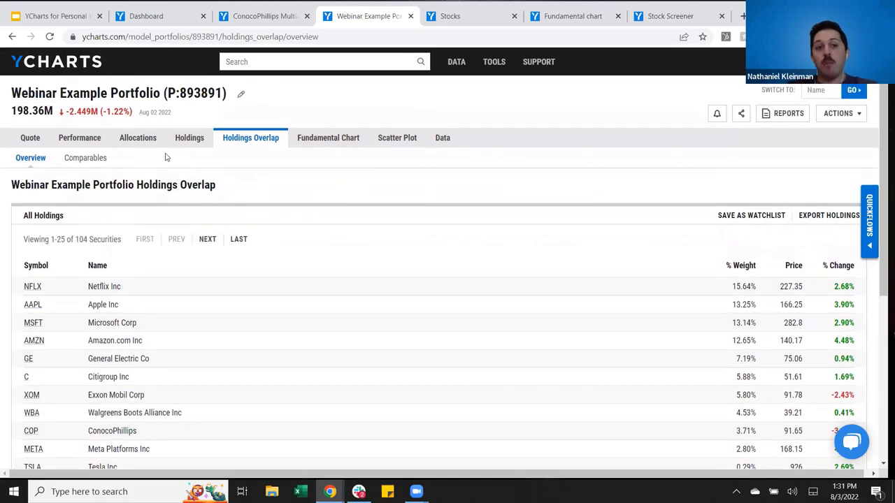
Open the Webinar Example Portfolio's performance page and add model portfolios P:1278 and P:33 to its comparables.
{"action": "left_click", "coordinate": [91, 142]}
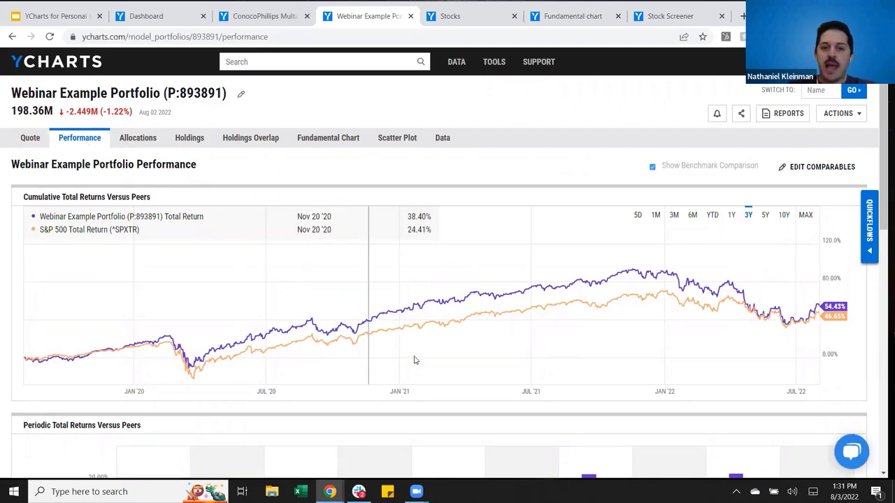
{"action": "left_click", "coordinate": [824, 168]}
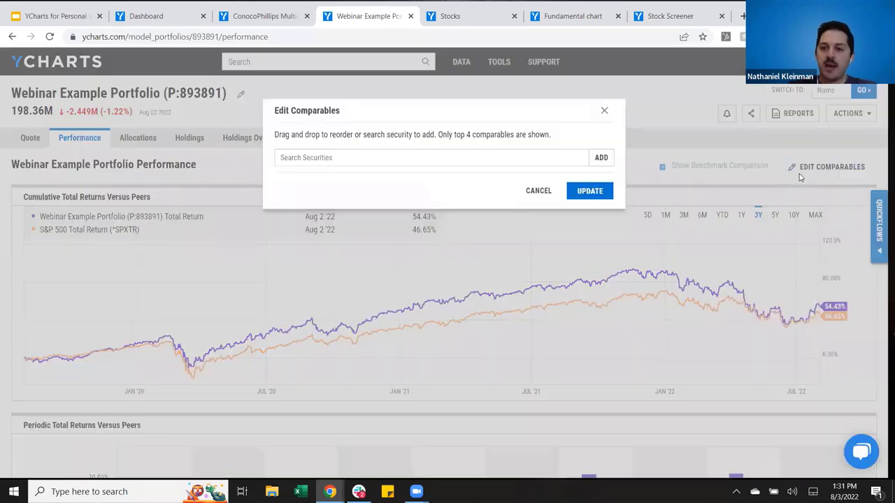
{"action": "left_click", "coordinate": [368, 158]}
{"action": "type", "text": "john port"}
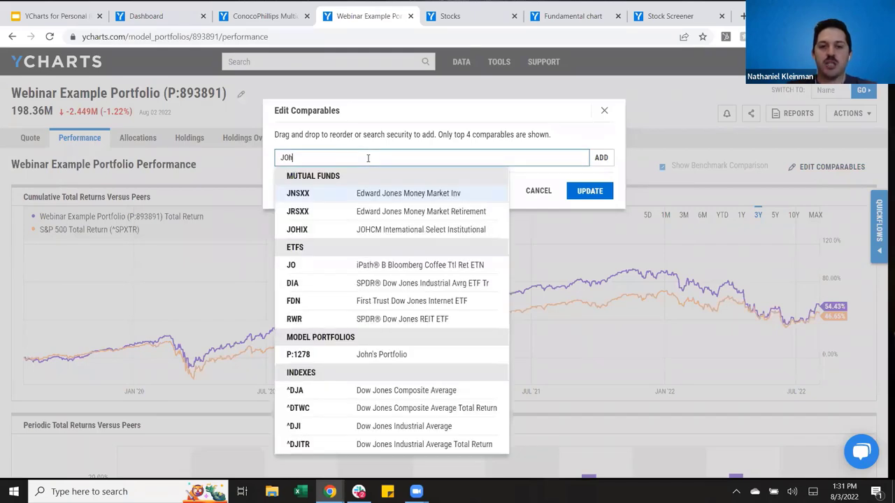
{"action": "key", "text": "Return"}
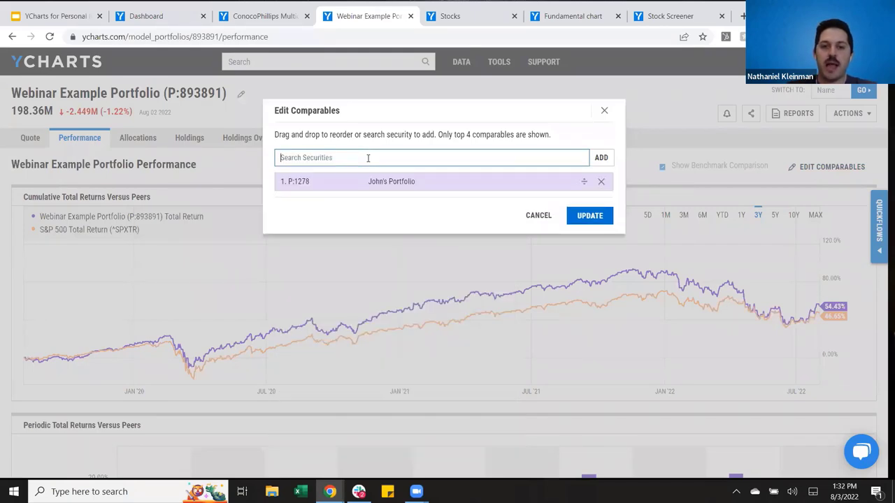
{"action": "type", "text": "Nate por"}
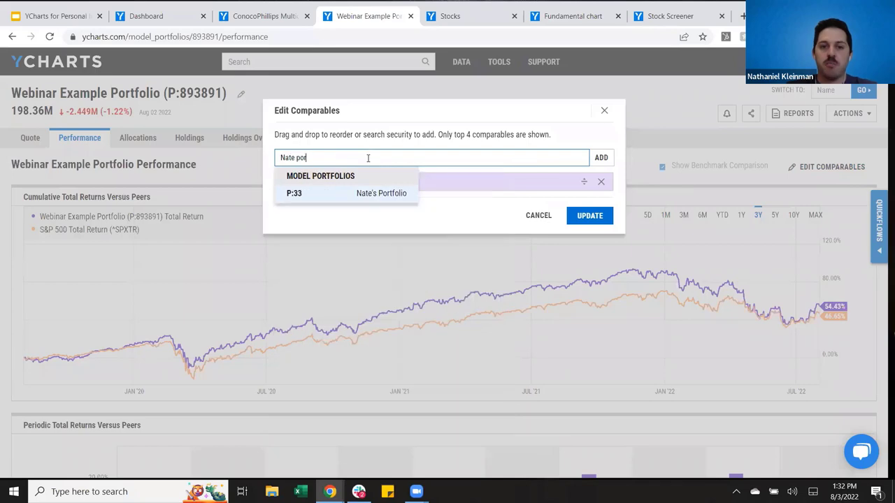
{"action": "key", "text": "Return"}
Add Sample Model Portfolio - Balanced (P:332) as a third comparable and update the performance comparison.
{"action": "type", "text": "Div po"}
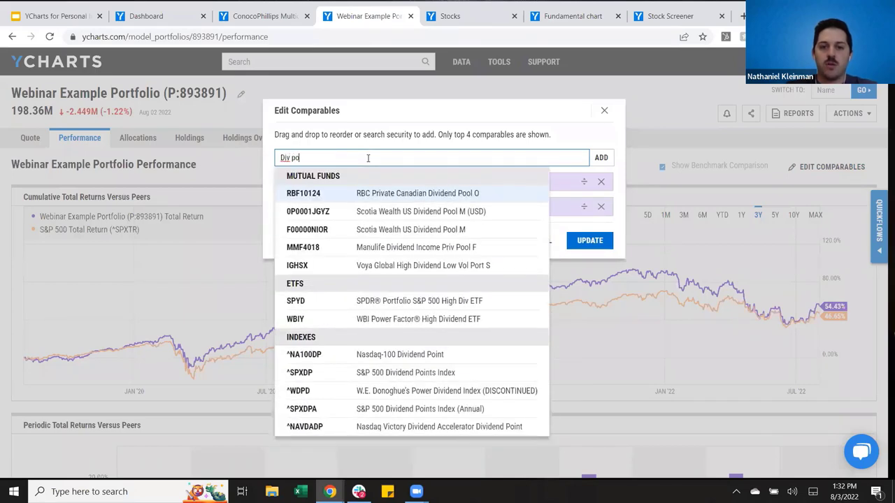
{"action": "key", "text": "ctrl+a"}
{"action": "type", "text": "smpl"}
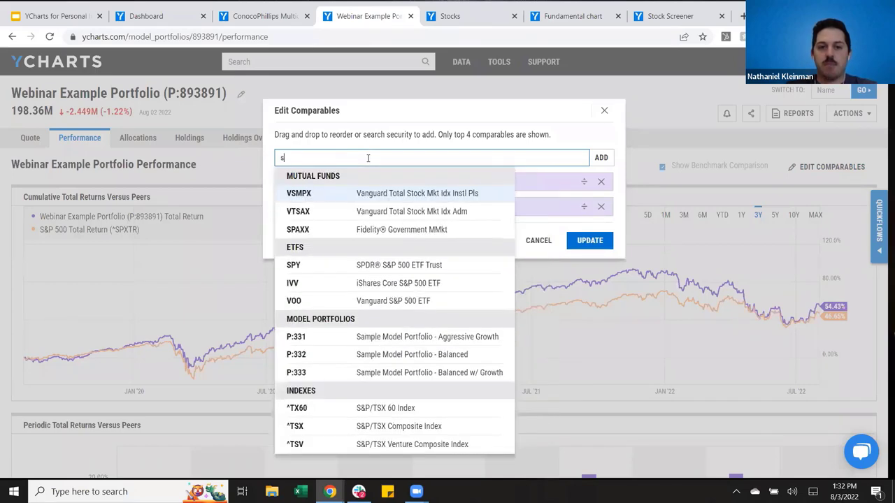
{"action": "key", "text": "BackSpace"}
{"action": "key", "text": "BackSpace"}
{"action": "key", "text": "BackSpace"}
{"action": "type", "text": "ample mod"}
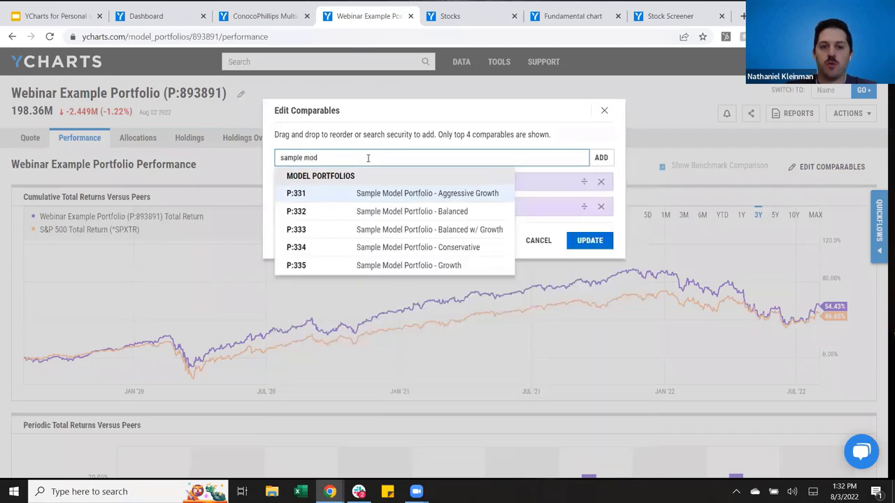
{"action": "left_click", "coordinate": [391, 213]}
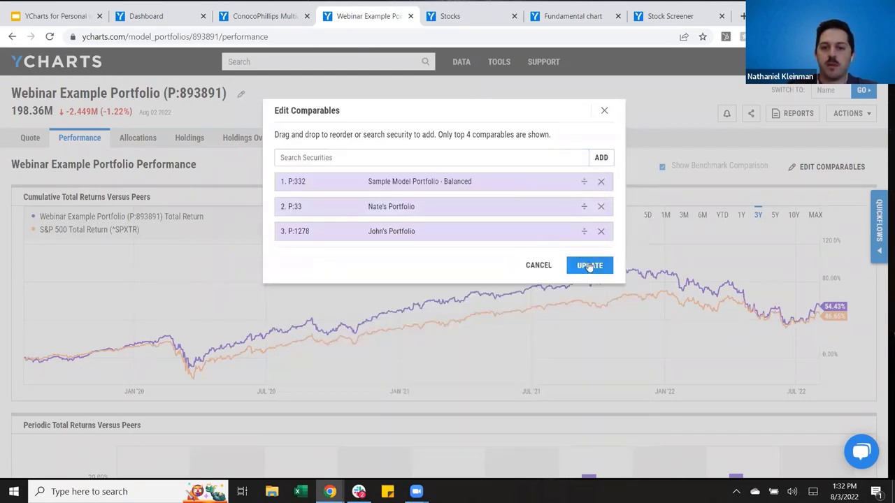
{"action": "left_click", "coordinate": [589, 266]}
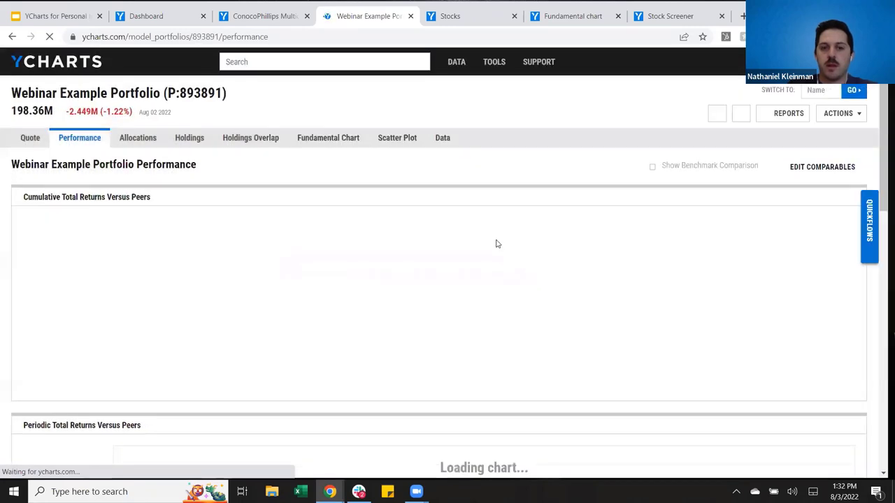
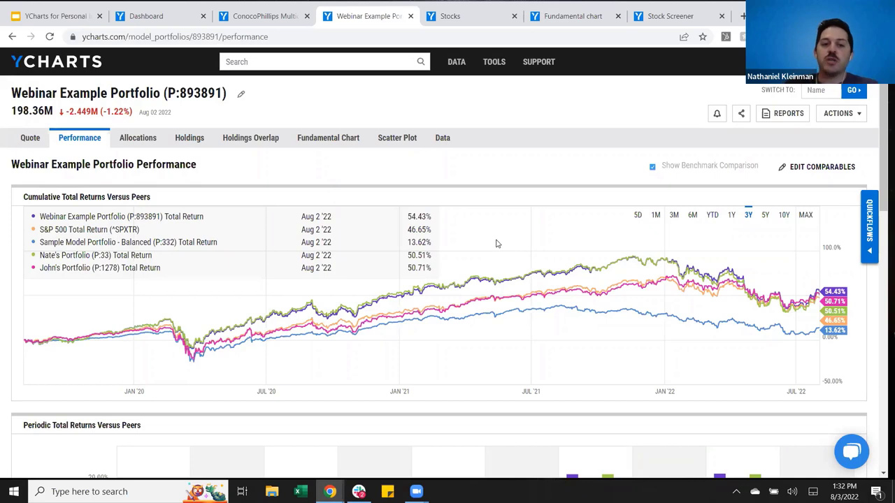
Set the cumulative returns chart to YTD and review the periodic and annual total returns versus peers.
{"action": "left_click", "coordinate": [713, 215]}
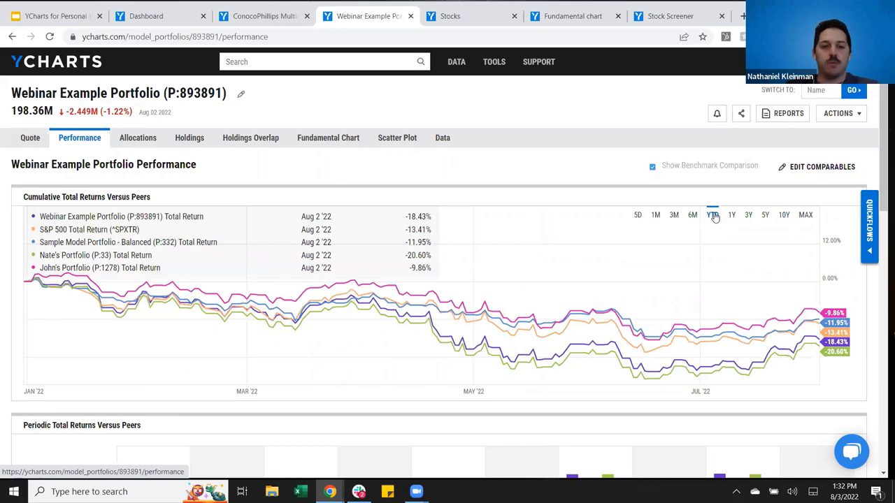
{"action": "scroll", "coordinate": [451, 206], "scroll_direction": "down", "scroll_amount": 3}
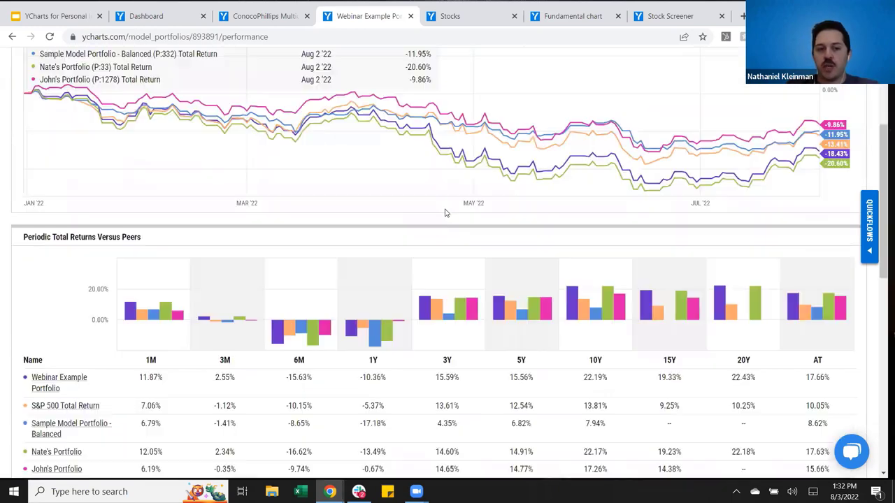
{"action": "scroll", "coordinate": [444, 212], "scroll_direction": "down", "scroll_amount": 2}
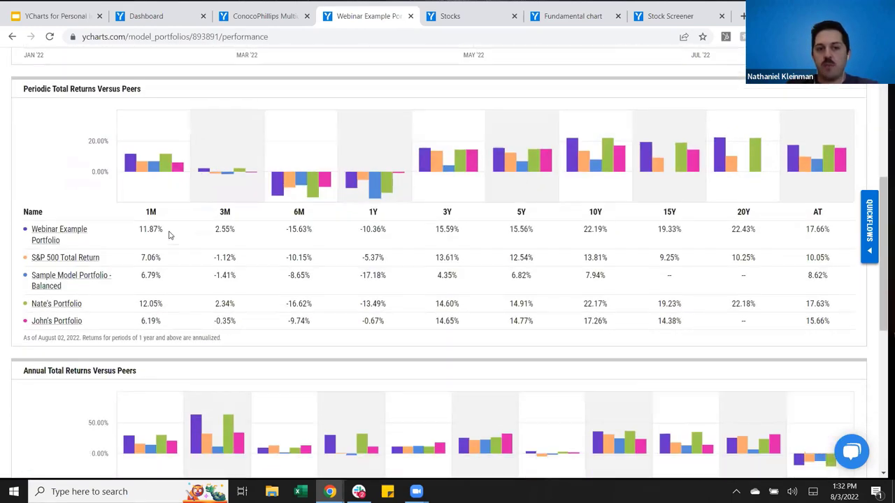
{"action": "left_click_drag", "start_coordinate": [138, 196], "coordinate": [666, 335]}
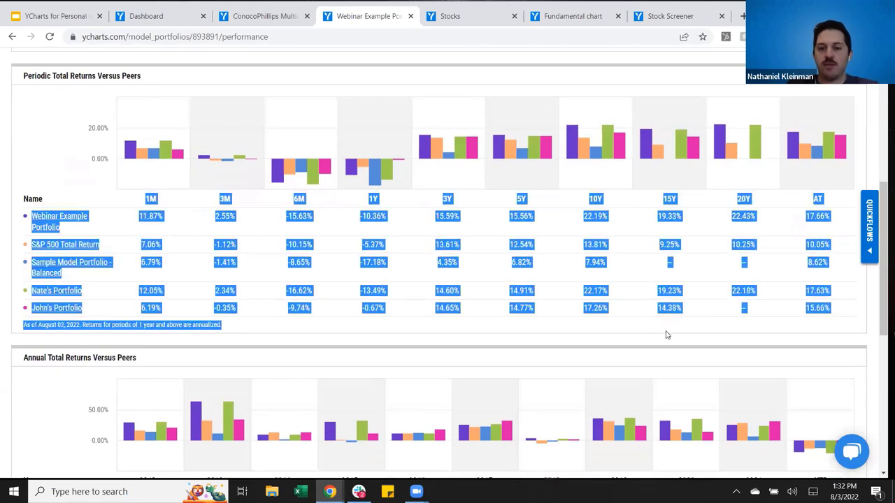
{"action": "left_click", "coordinate": [541, 334]}
{"action": "scroll", "coordinate": [531, 336], "scroll_direction": "down", "scroll_amount": 3}
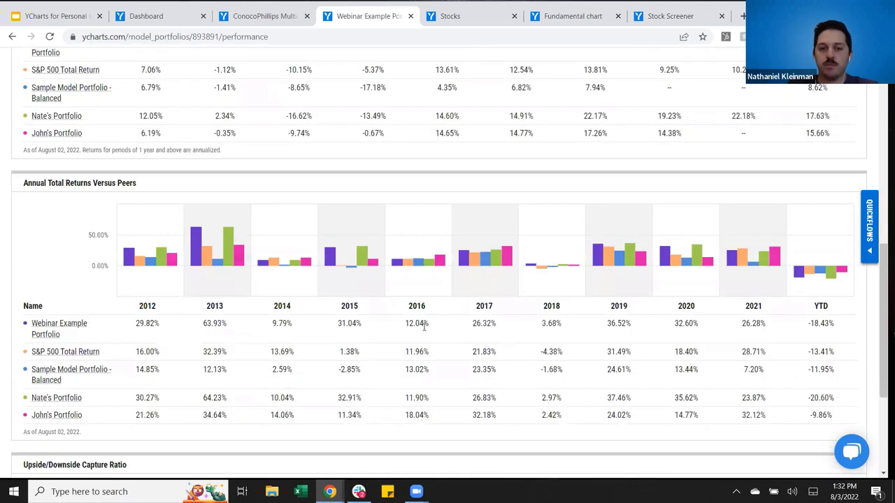
{"action": "scroll", "coordinate": [356, 320], "scroll_direction": "down", "scroll_amount": 3}
{"action": "scroll", "coordinate": [356, 322], "scroll_direction": "up", "scroll_amount": 6}
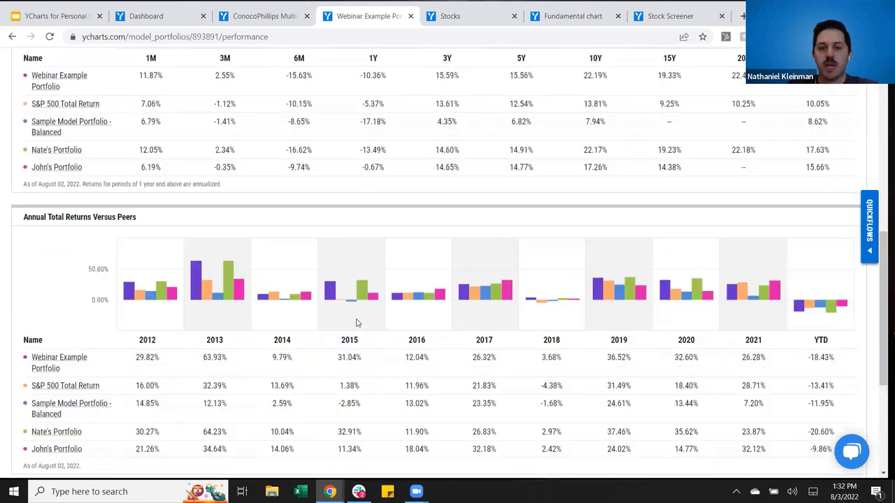
{"action": "scroll", "coordinate": [357, 322], "scroll_direction": "up", "scroll_amount": 3}
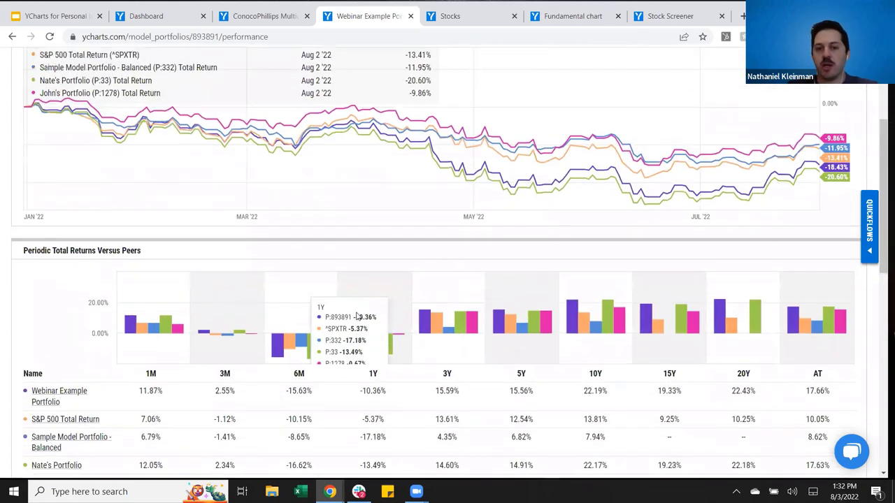
{"action": "scroll", "coordinate": [354, 317], "scroll_direction": "up", "scroll_amount": 1}
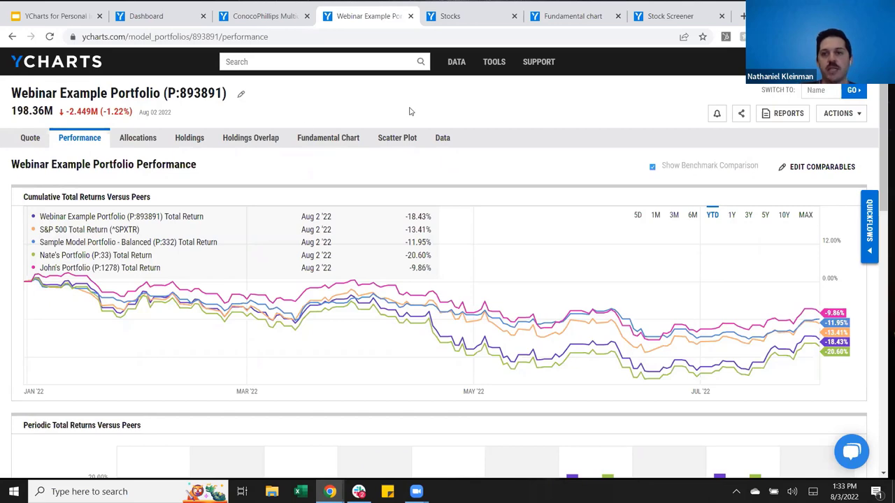
Check the My Company Watchlist alerts on the Investment dashboard, and open the Stock & Sectors dashboard.
{"action": "left_click", "coordinate": [193, 18]}
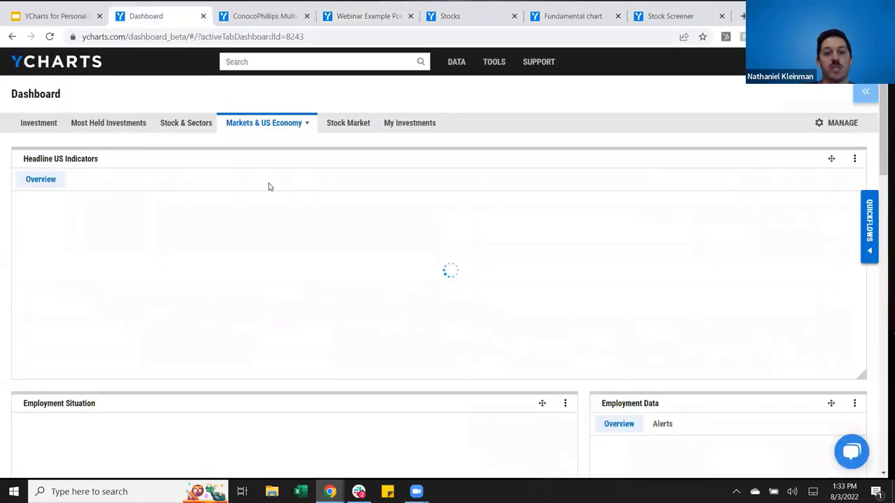
{"action": "left_click", "coordinate": [46, 124]}
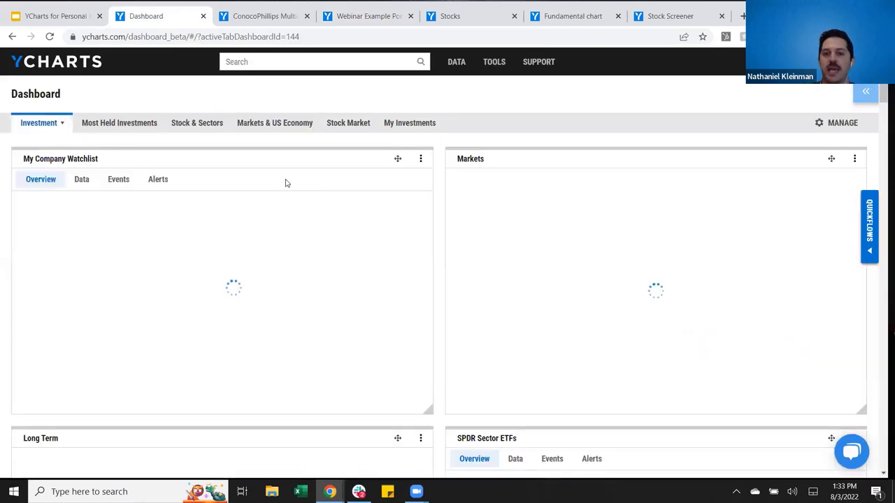
{"action": "left_click", "coordinate": [161, 180]}
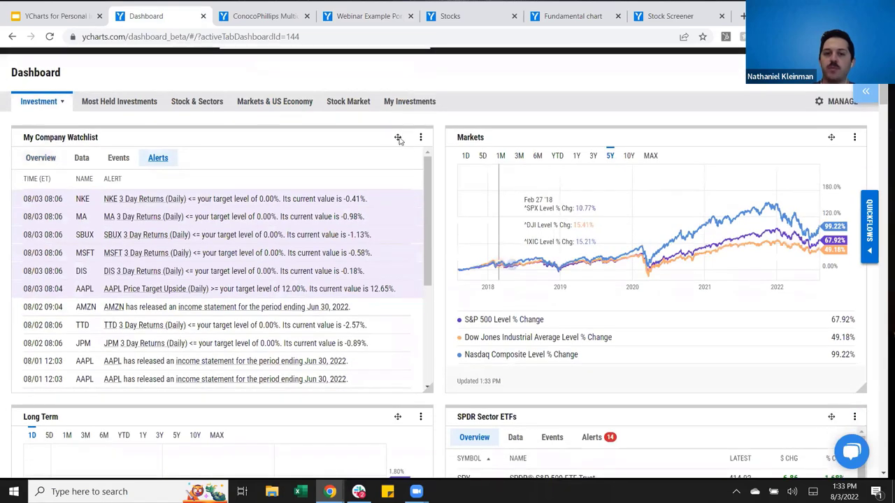
{"action": "scroll", "coordinate": [553, 244], "scroll_direction": "down", "scroll_amount": 1}
{"action": "scroll", "coordinate": [409, 249], "scroll_direction": "down", "scroll_amount": 3}
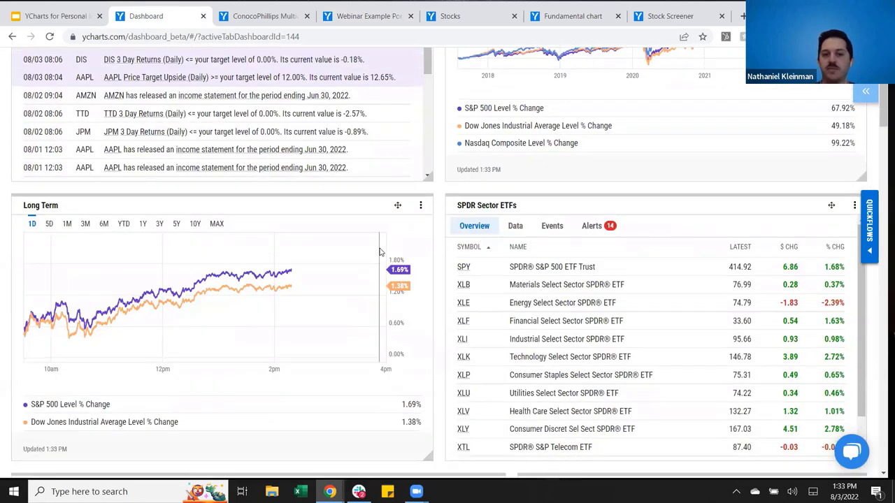
{"action": "scroll", "coordinate": [431, 222], "scroll_direction": "up", "scroll_amount": 2}
{"action": "scroll", "coordinate": [431, 223], "scroll_direction": "up", "scroll_amount": 2}
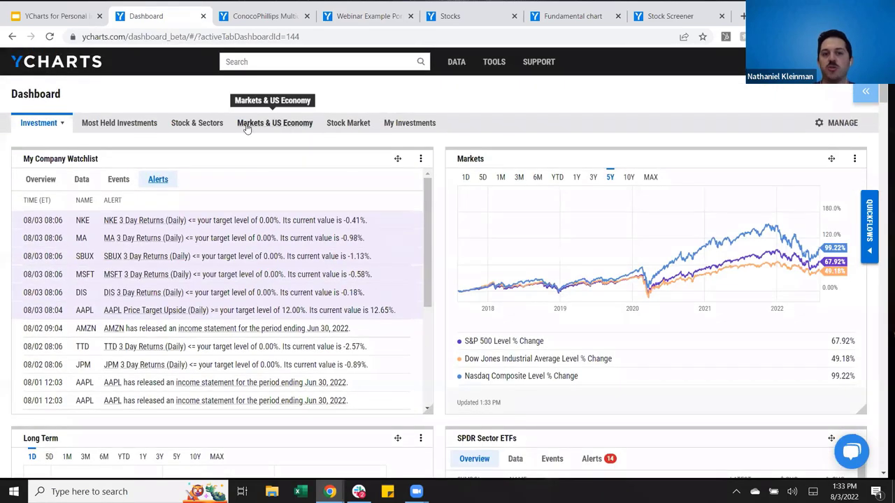
{"action": "left_click", "coordinate": [190, 123]}
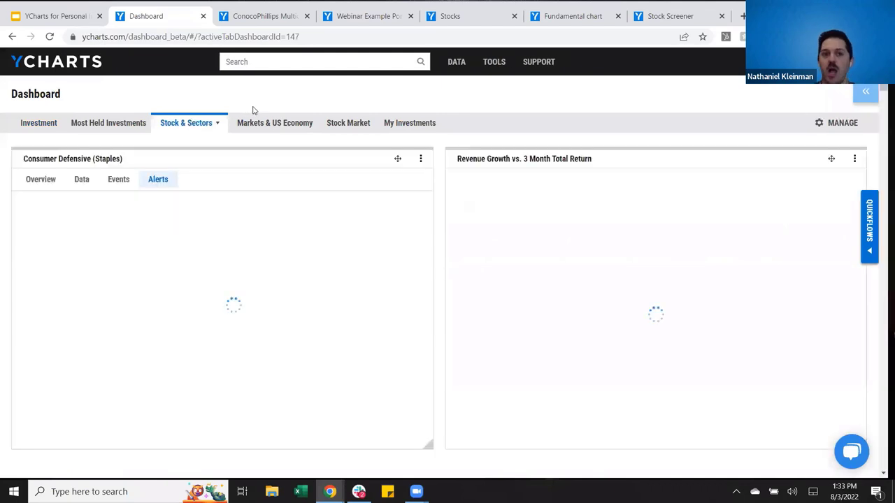
Revisit the Sector ETFs fundamental chart and the Webinar Example 2.0 stock screen.
{"action": "left_click", "coordinate": [565, 15]}
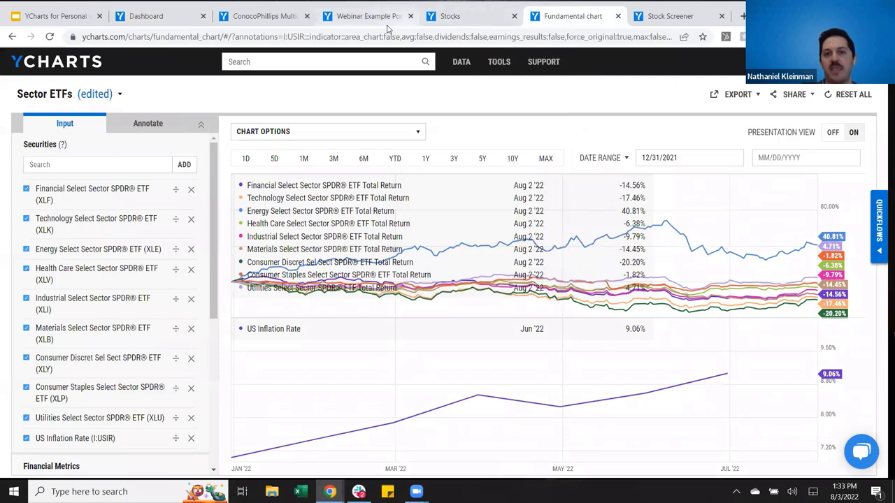
{"action": "left_click", "coordinate": [673, 16]}
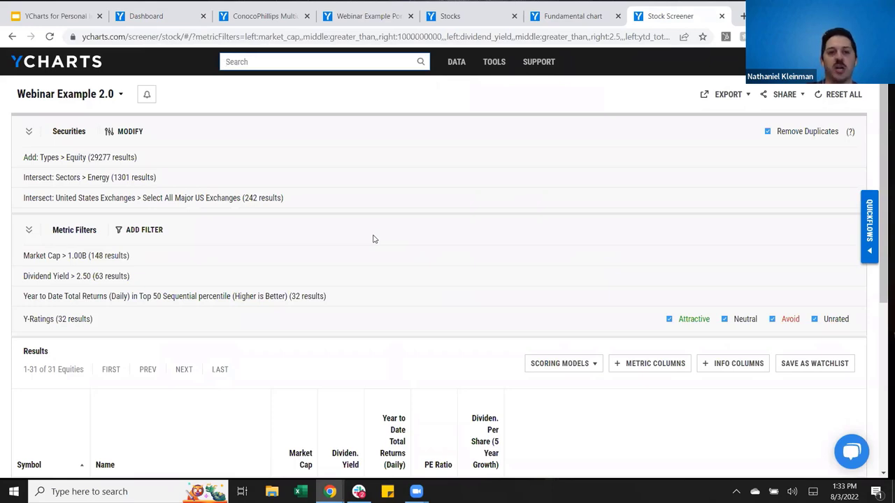
Open the ConocoPhillips quote page, and return to the Webinar Example Portfolio's quote page.
{"action": "left_click", "coordinate": [287, 16]}
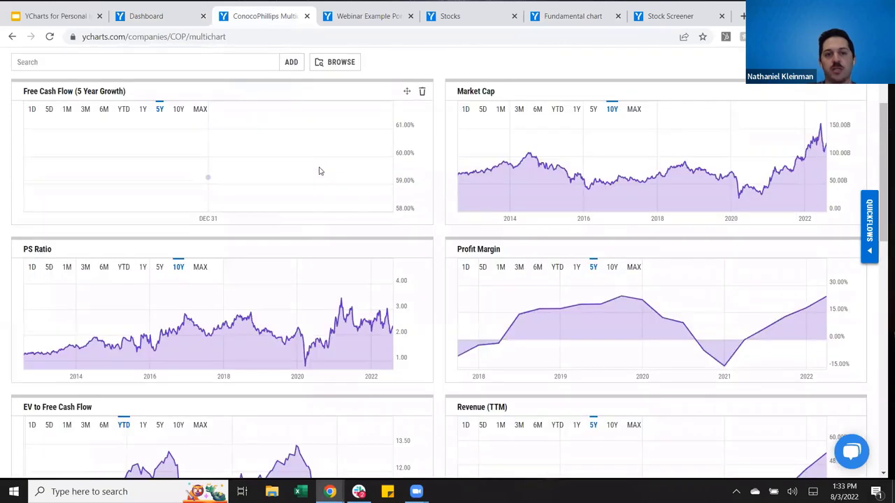
{"action": "scroll", "coordinate": [319, 171], "scroll_direction": "up", "scroll_amount": 3}
{"action": "left_click", "coordinate": [28, 137]}
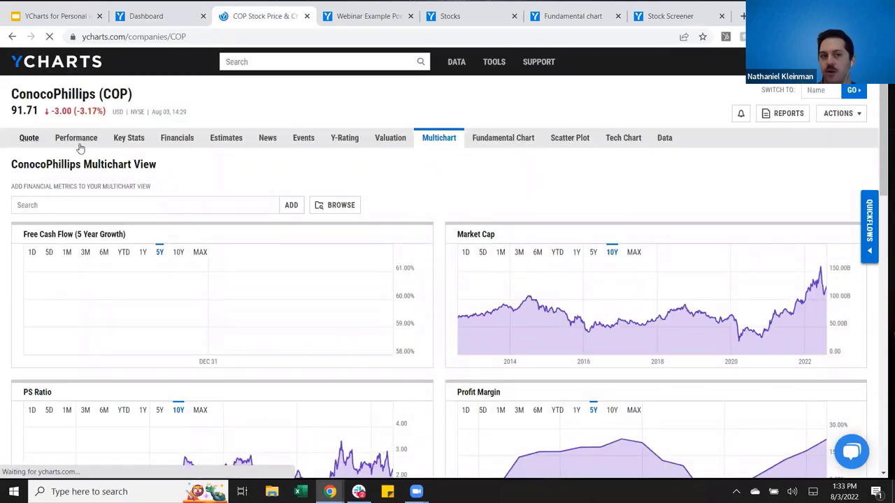
{"action": "left_click", "coordinate": [395, 17]}
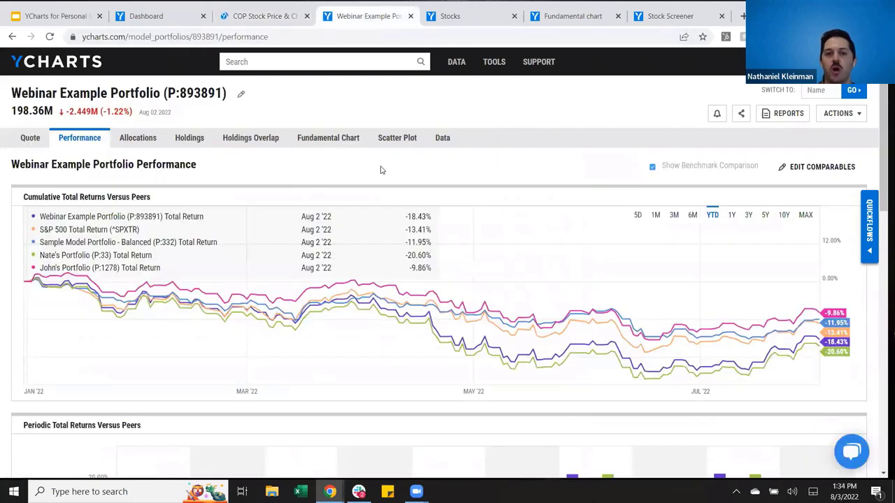
{"action": "left_click", "coordinate": [31, 139]}
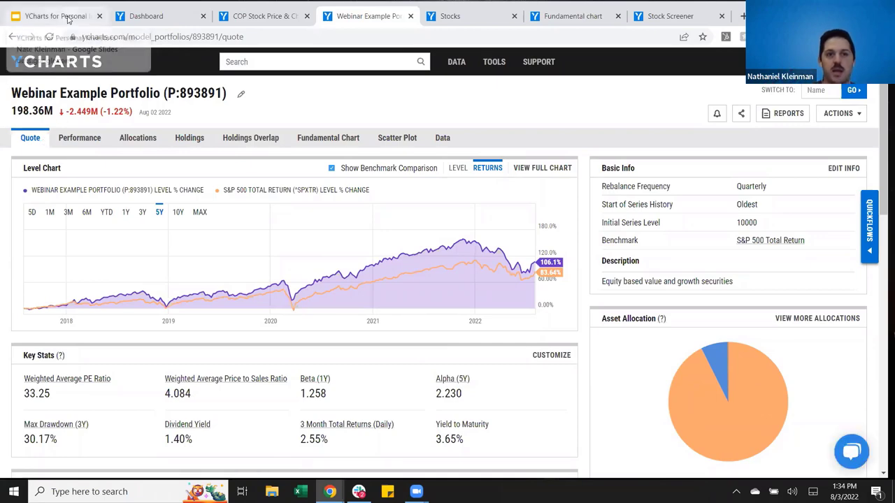
Switch to the webinar's Google Slides presentation and advance from the Agenda to the Q&A slide.
{"action": "left_click", "coordinate": [68, 18]}
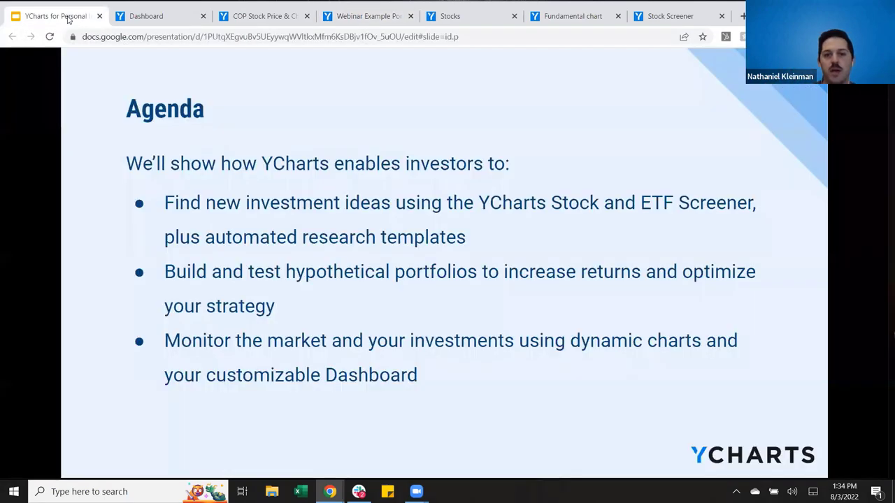
{"action": "left_click", "coordinate": [143, 124]}
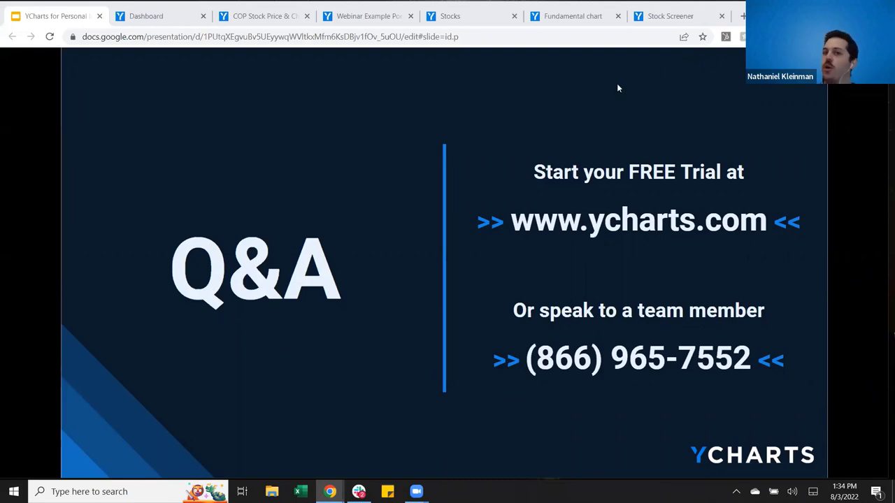
Export the Sector ETFs fundamental chart's data as CSV, open the downloaded file in Excel, and close it again.
{"action": "left_click", "coordinate": [589, 19]}
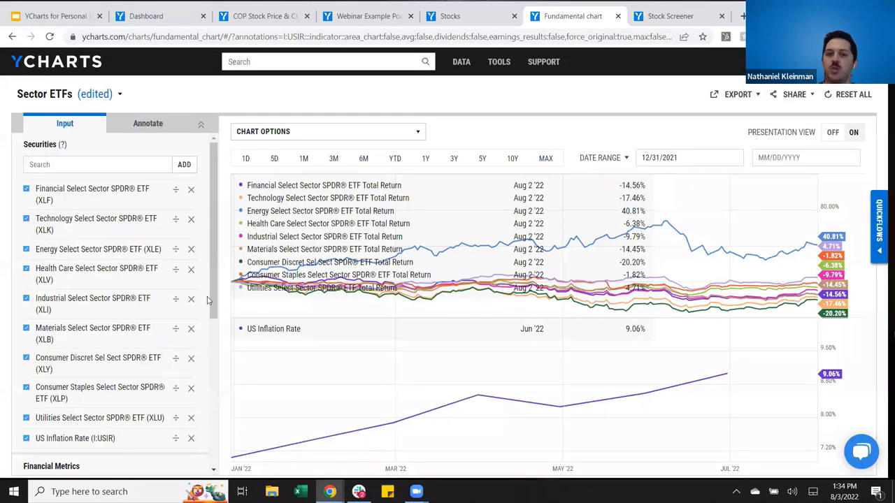
{"action": "left_click", "coordinate": [725, 105]}
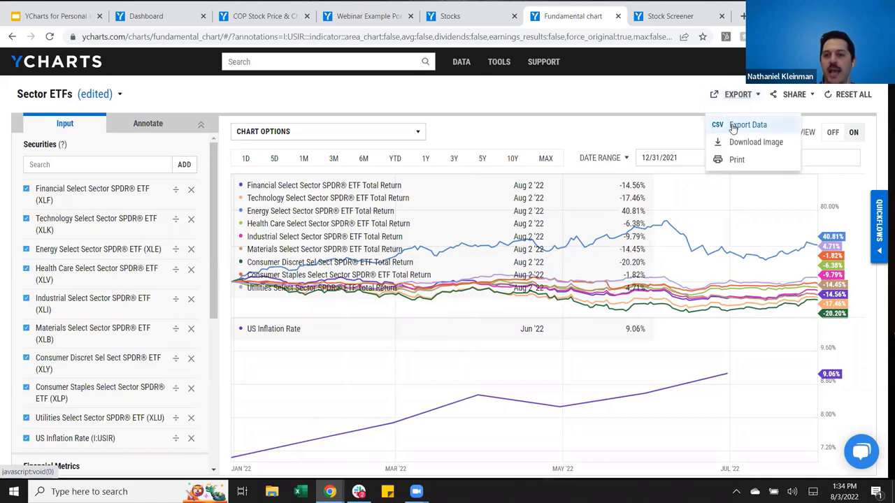
{"action": "left_click", "coordinate": [733, 126]}
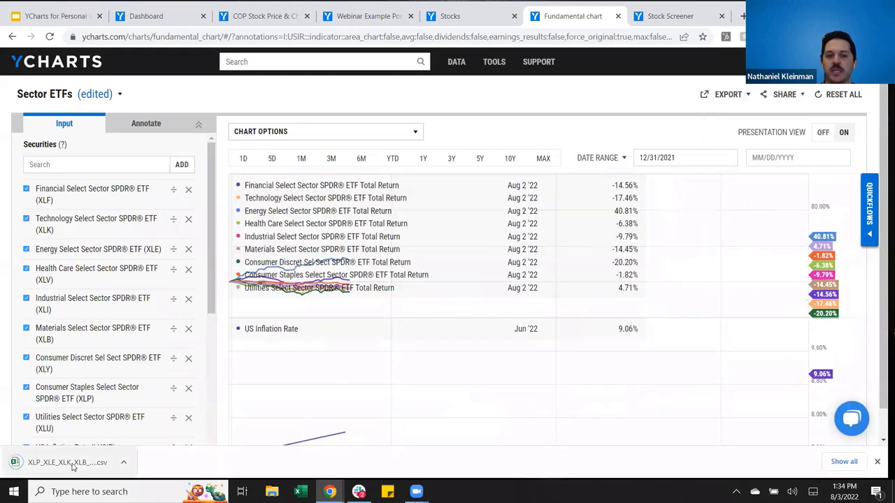
{"action": "left_click", "coordinate": [72, 465]}
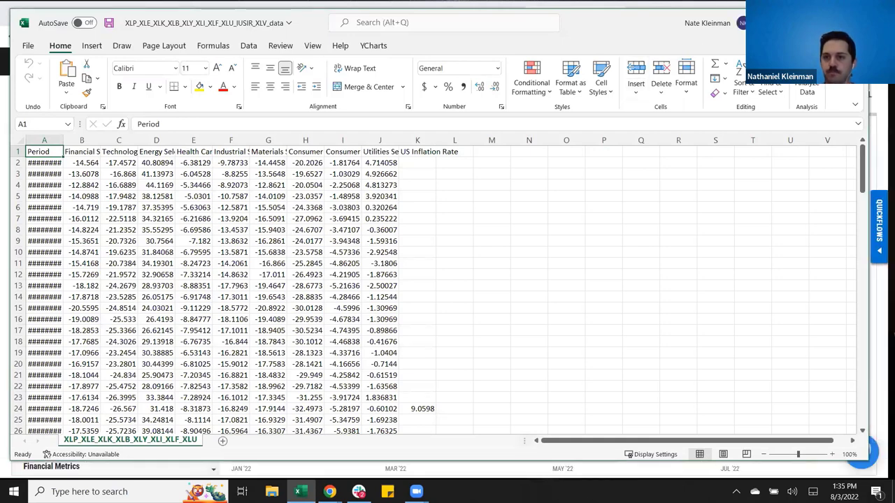
{"action": "key", "text": "ctrl+w"}
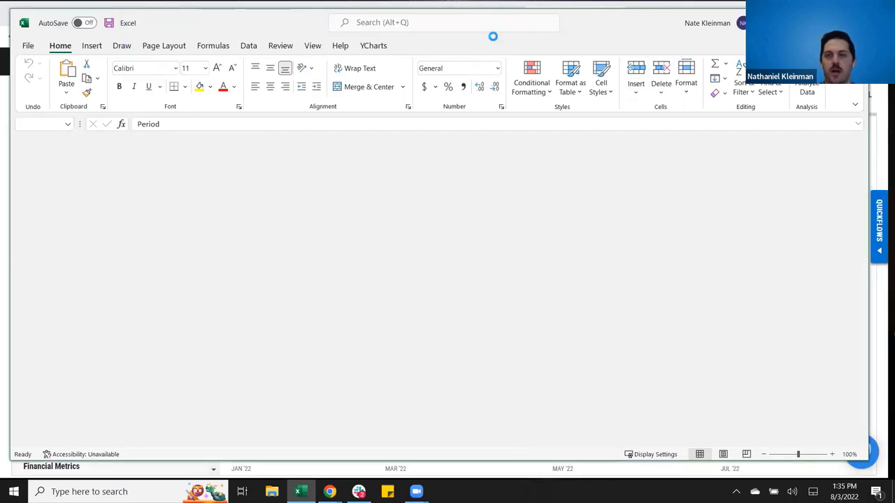
{"action": "key", "text": "alt+F4"}
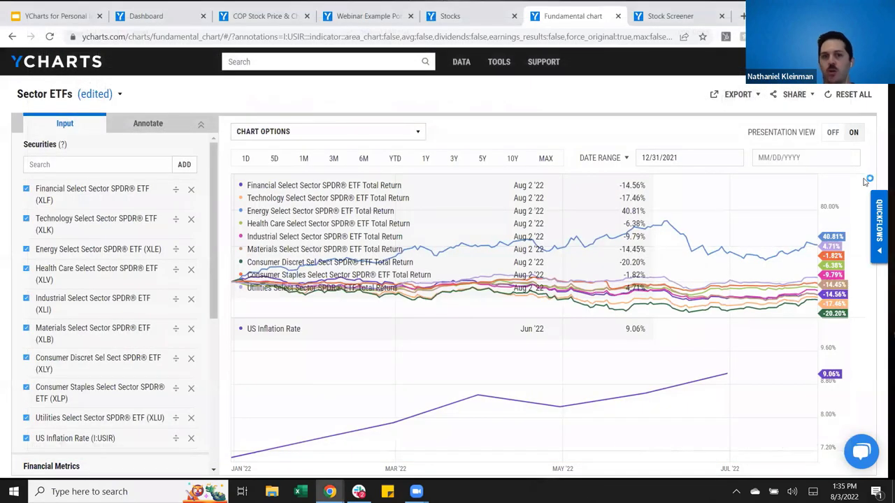
Dismiss the Skype for Business sign-in window and its error, and switch from the Q&A slide to the Webinar Example 2.0 stock screen.
{"action": "left_click", "coordinate": [49, 12]}
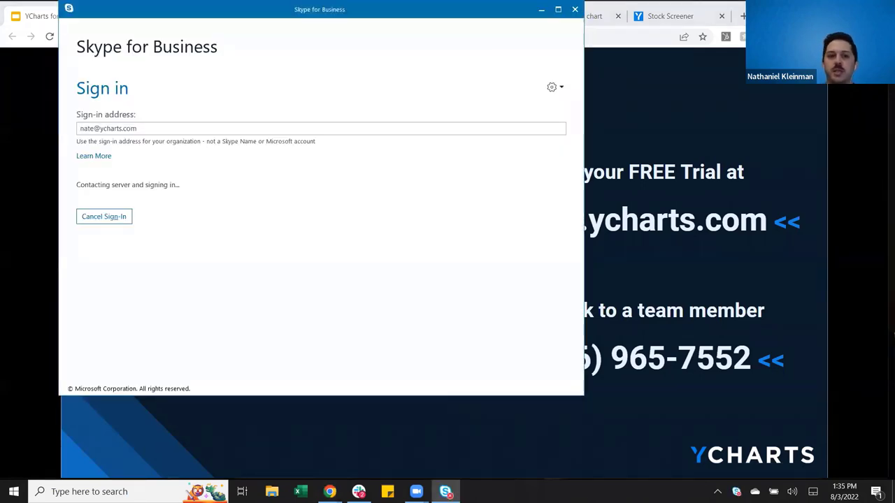
{"action": "left_click", "coordinate": [574, 9]}
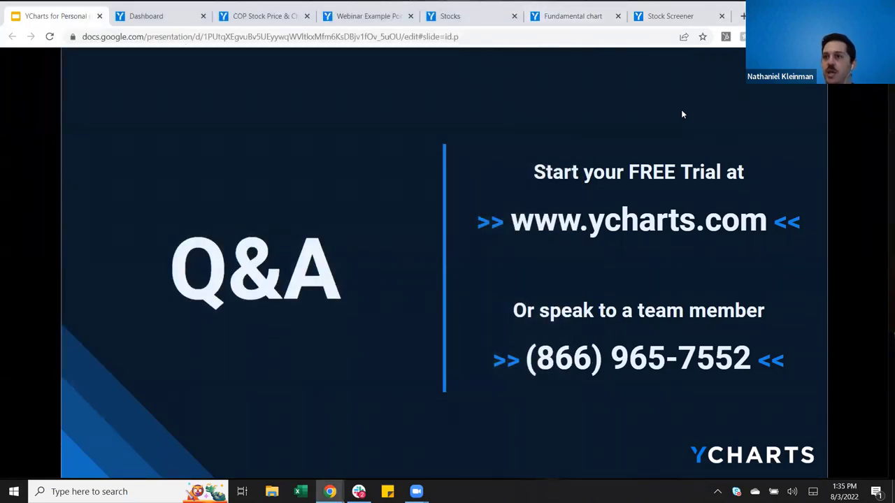
{"action": "left_click", "coordinate": [661, 20]}
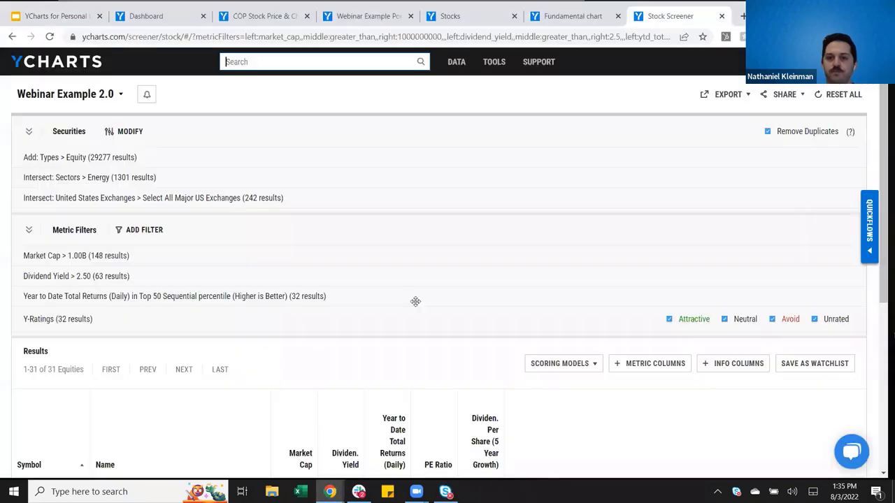
{"action": "left_click", "coordinate": [445, 491]}
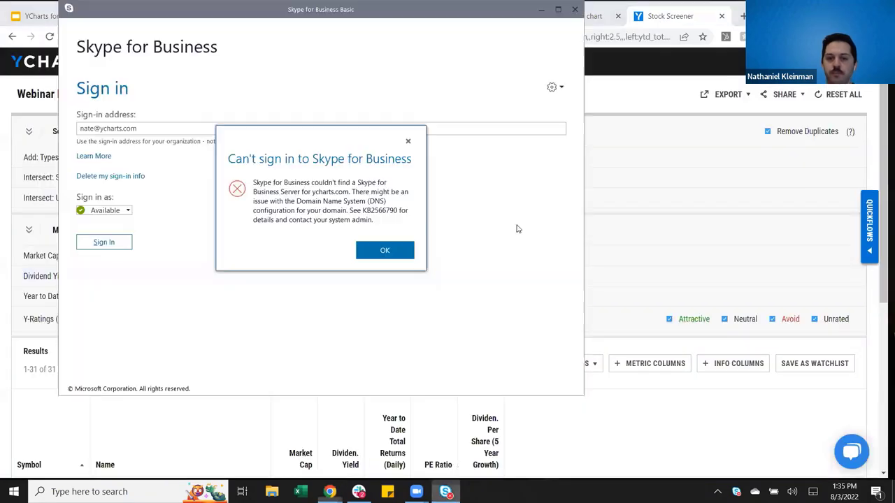
{"action": "left_click", "coordinate": [408, 143]}
{"action": "left_click", "coordinate": [575, 9]}
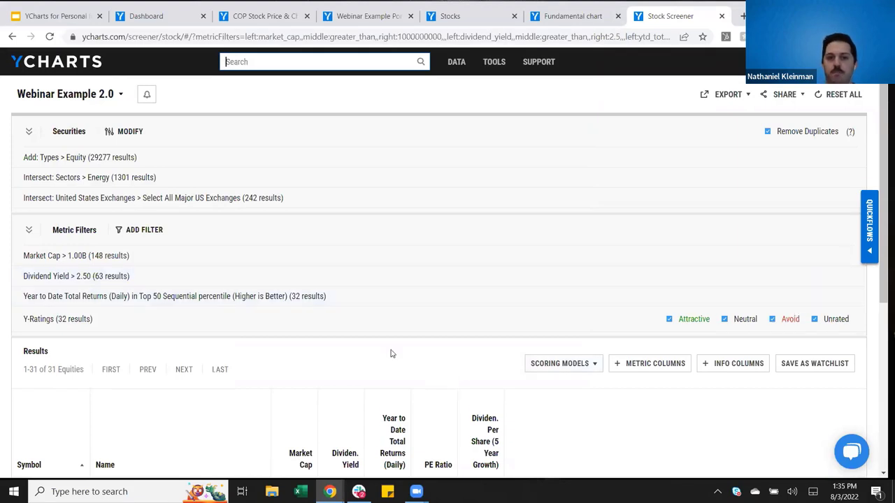
Create an equation-type metric filter in the stock screen based on Annual EPS Surprise.
{"action": "scroll", "coordinate": [392, 354], "scroll_direction": "down", "scroll_amount": 3}
{"action": "scroll", "coordinate": [328, 343], "scroll_direction": "up", "scroll_amount": 3}
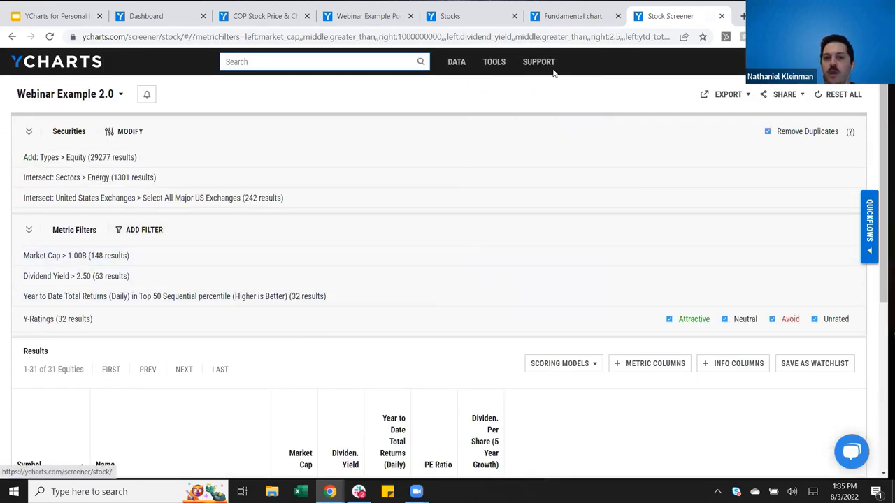
{"action": "left_click", "coordinate": [153, 232]}
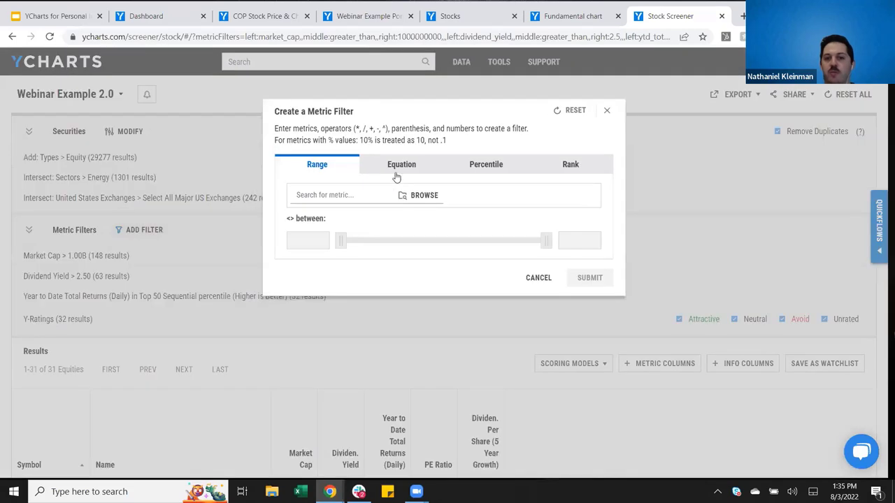
{"action": "left_click", "coordinate": [401, 166]}
{"action": "type", "text": "earn"}
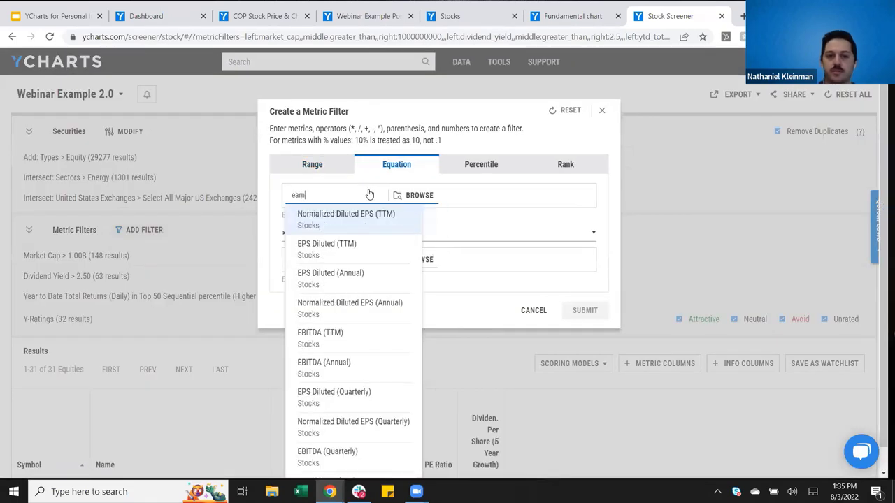
{"action": "type", "text": "ing surp eps"}
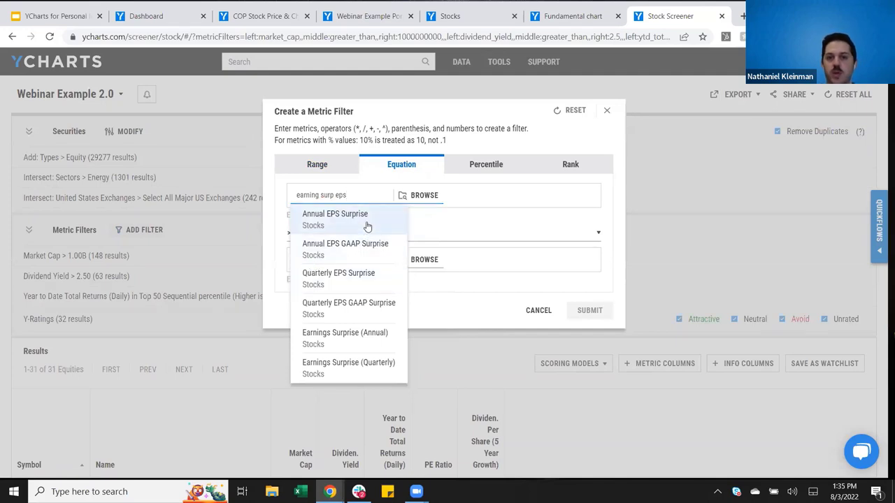
{"action": "left_click", "coordinate": [365, 225]}
Set the filter condition to greater than 0, submit it, and review the Annual EPS Surprise column in the results.
{"action": "left_click", "coordinate": [339, 238]}
{"action": "left_click", "coordinate": [338, 254]}
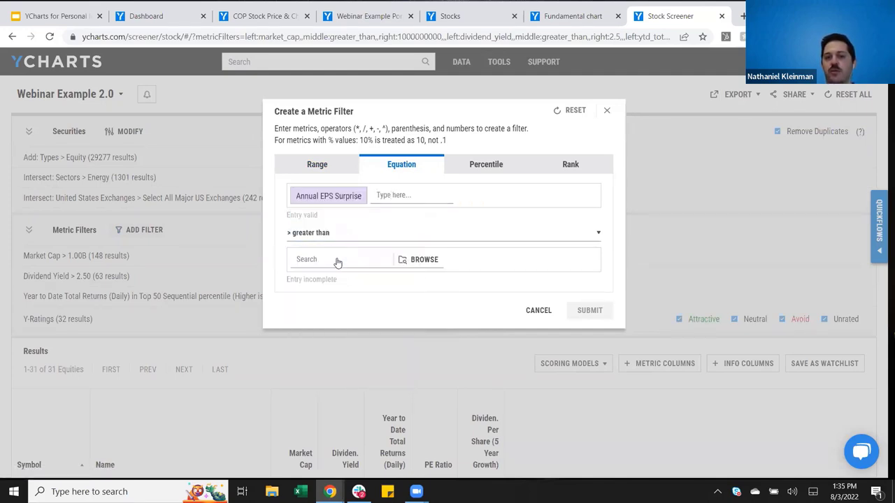
{"action": "left_click", "coordinate": [336, 260]}
{"action": "type", "text": "0"}
{"action": "key", "text": "Return"}
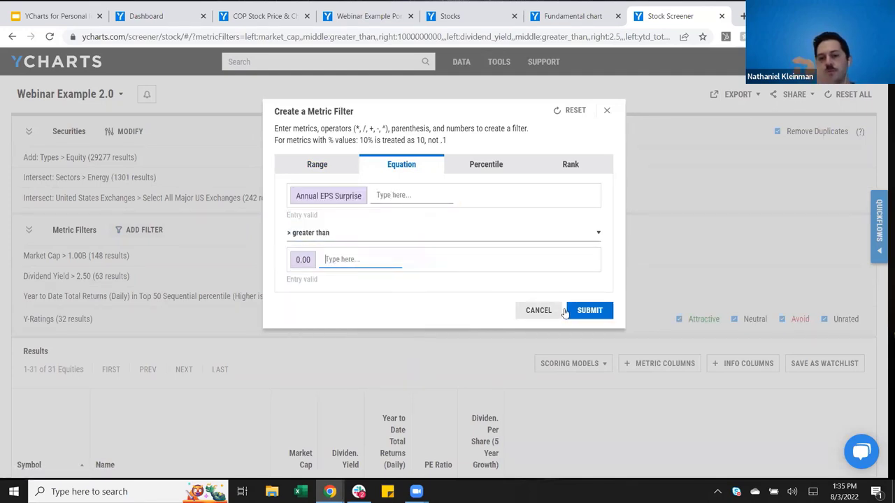
{"action": "left_click", "coordinate": [589, 311]}
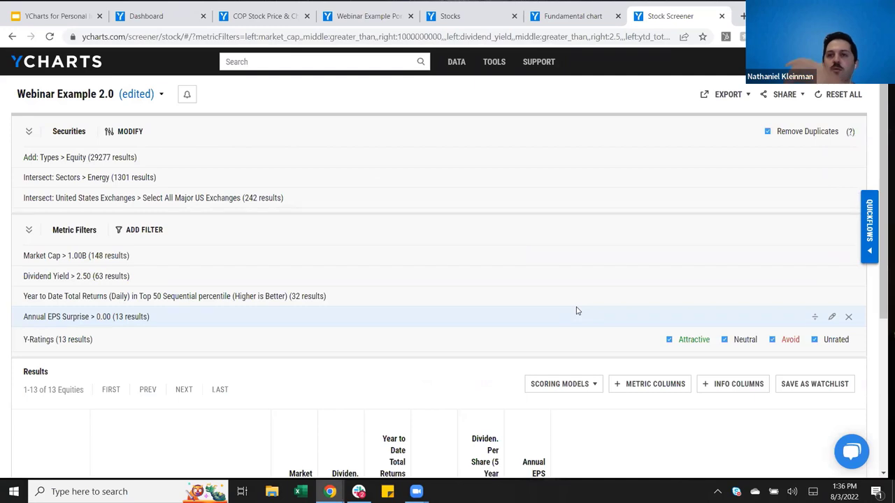
{"action": "scroll", "coordinate": [409, 386], "scroll_direction": "down", "scroll_amount": 3}
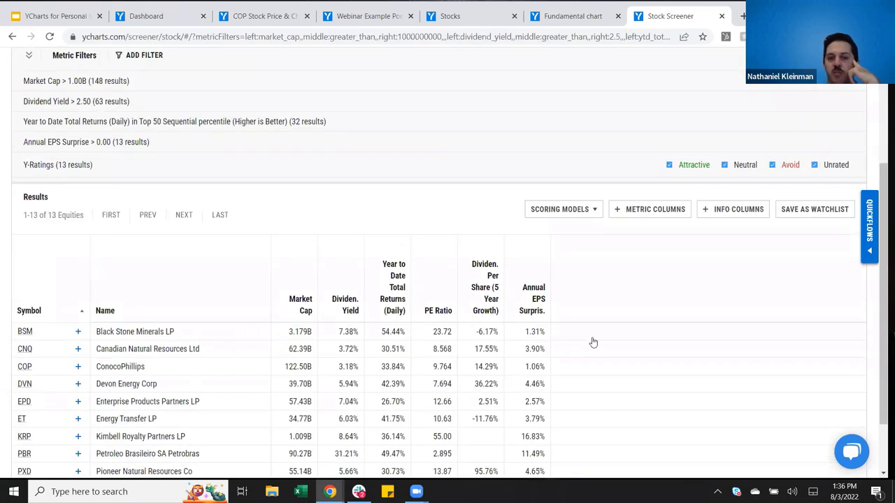
{"action": "mouse_move", "coordinate": [535, 312]}
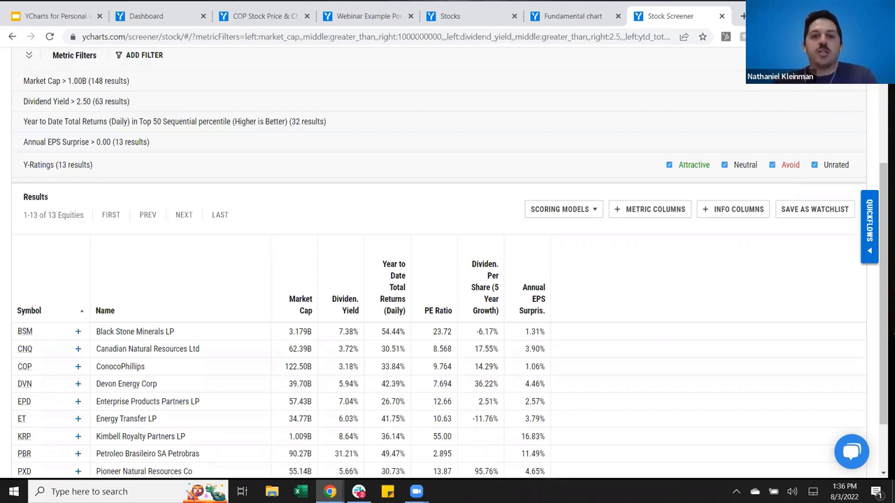
Open the Model Portfolios list in a new tab from the Webinar Example Portfolio page, and create a blank model portfolio.
{"action": "left_click", "coordinate": [350, 21]}
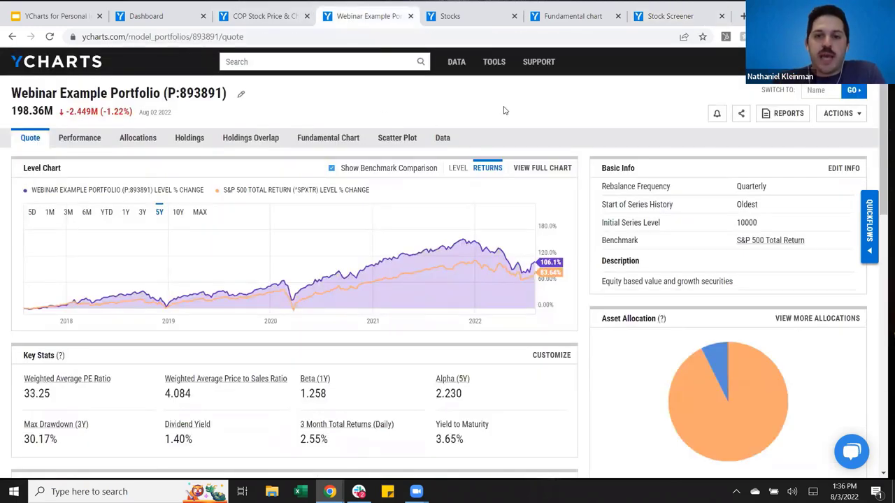
{"action": "left_click", "coordinate": [495, 64]}
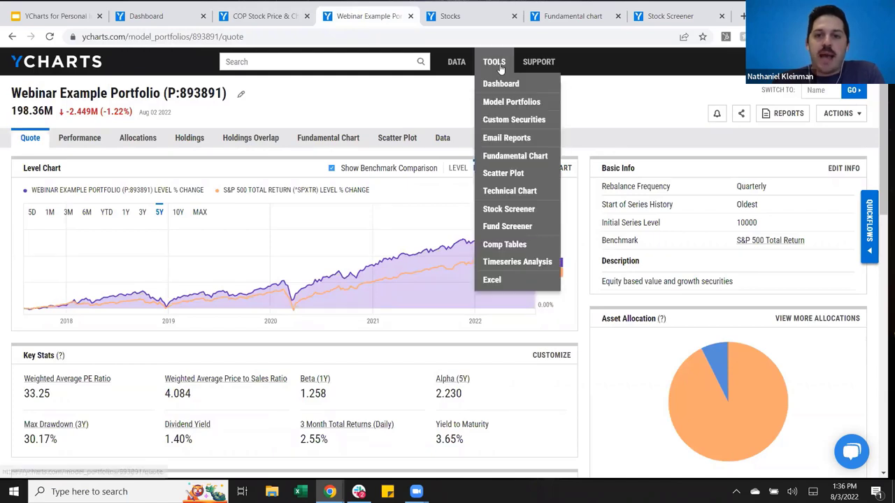
{"action": "right_click", "coordinate": [506, 105]}
{"action": "left_click", "coordinate": [521, 111]}
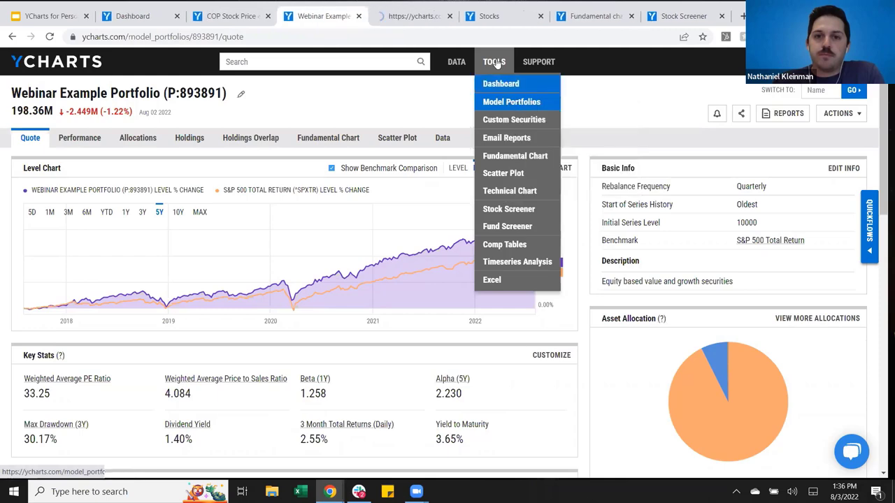
{"action": "left_click", "coordinate": [411, 15]}
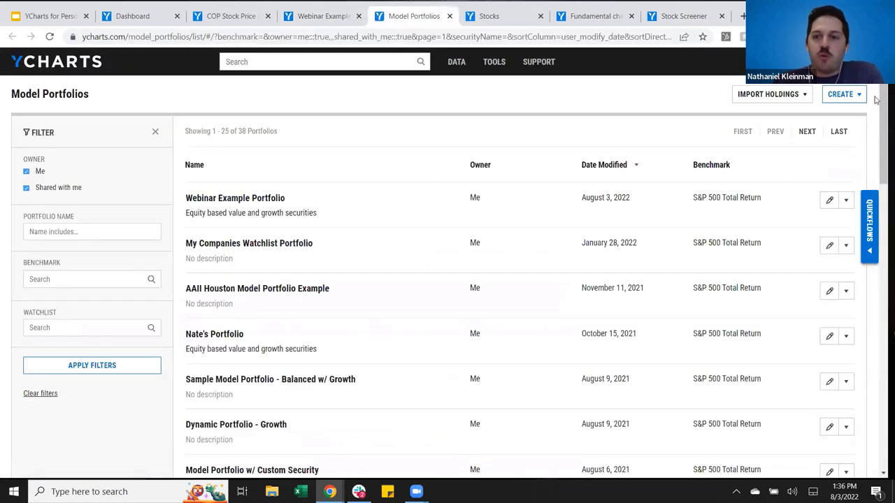
{"action": "left_click", "coordinate": [846, 98]}
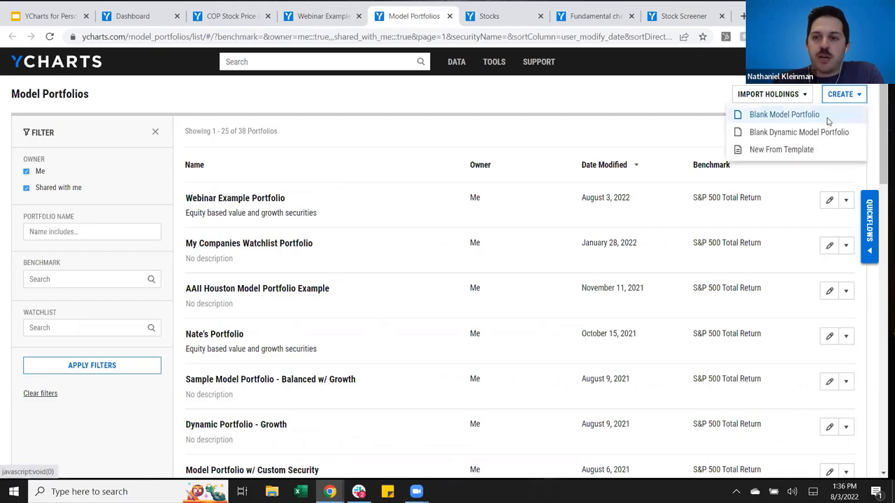
{"action": "left_click", "coordinate": [828, 118]}
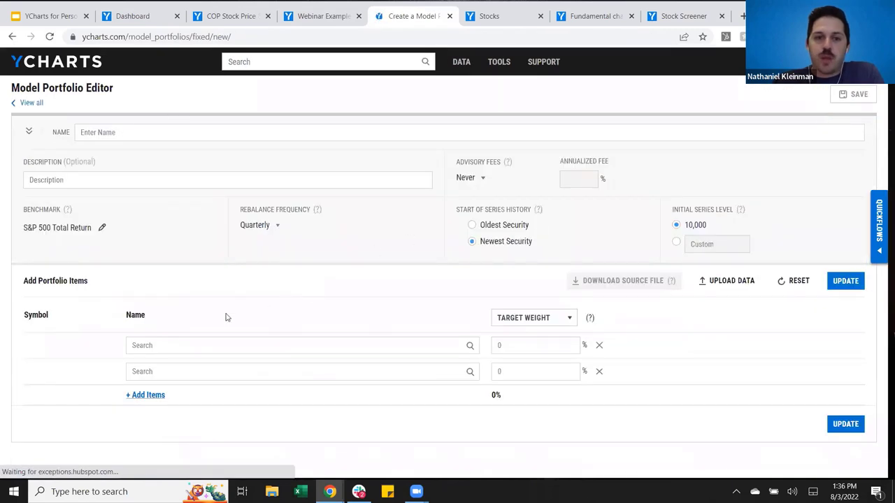
Add AAPL, the existing model portfolio P:33 and the Webinar Example Portfolio as items of the new portfolio.
{"action": "left_click", "coordinate": [177, 350]}
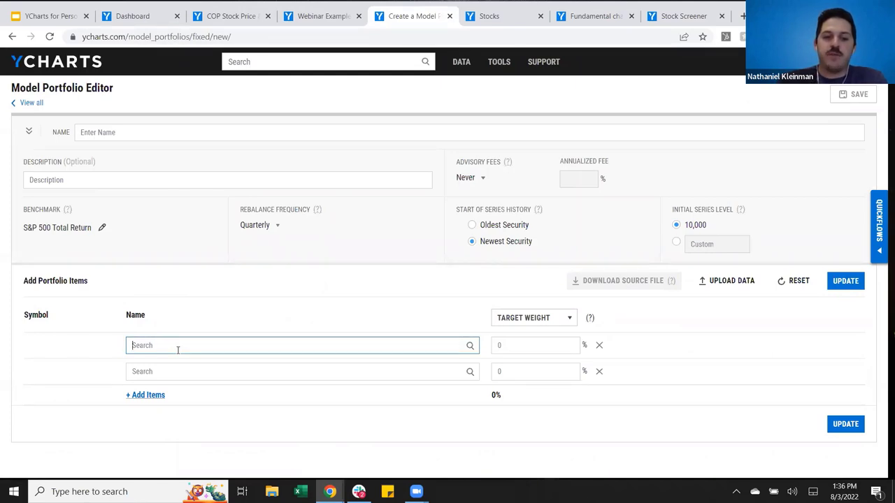
{"action": "type", "text": "AAPL"}
{"action": "key", "text": "Return"}
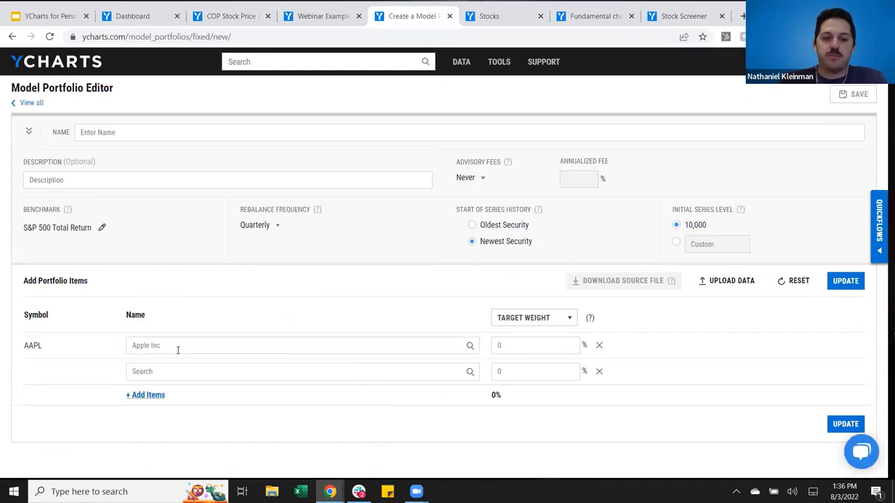
{"action": "left_click", "coordinate": [181, 370]}
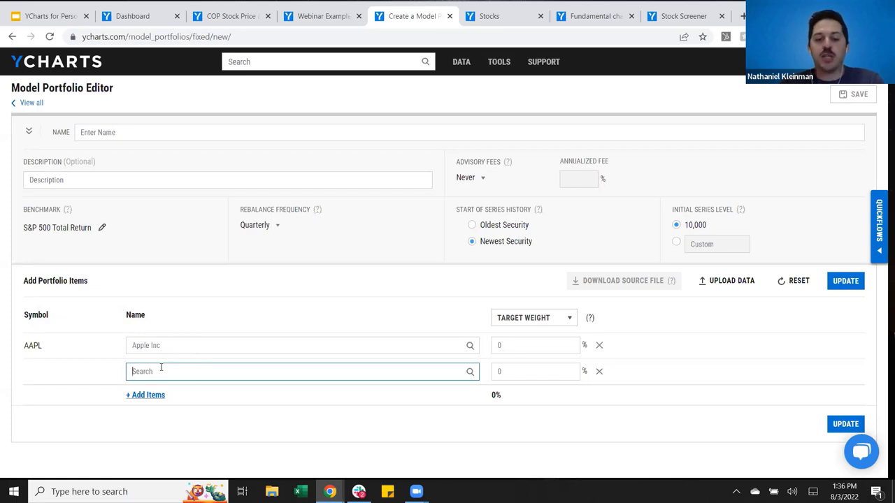
{"action": "type", "text": "Nate port"}
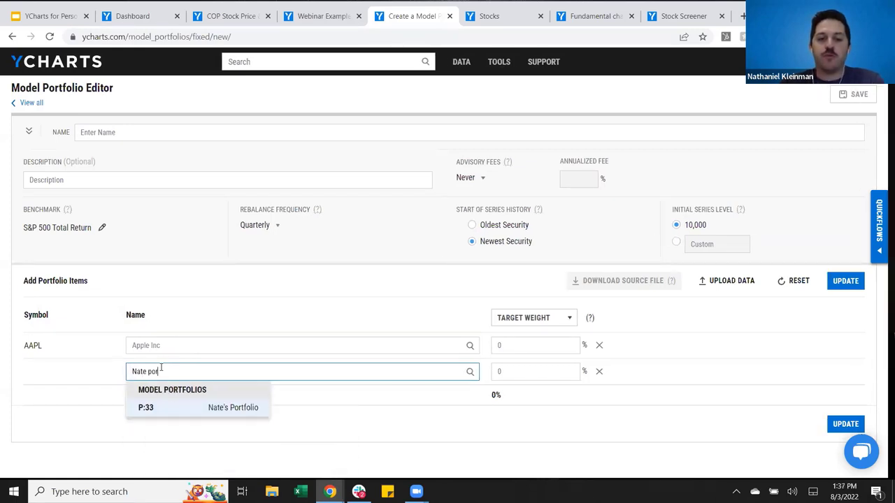
{"action": "left_click", "coordinate": [146, 405]}
{"action": "left_click", "coordinate": [161, 397]}
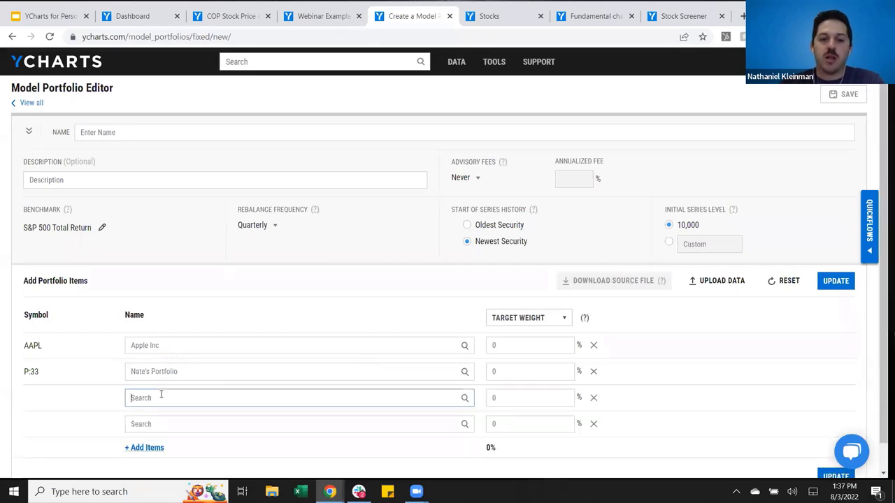
{"action": "type", "text": "webinar"}
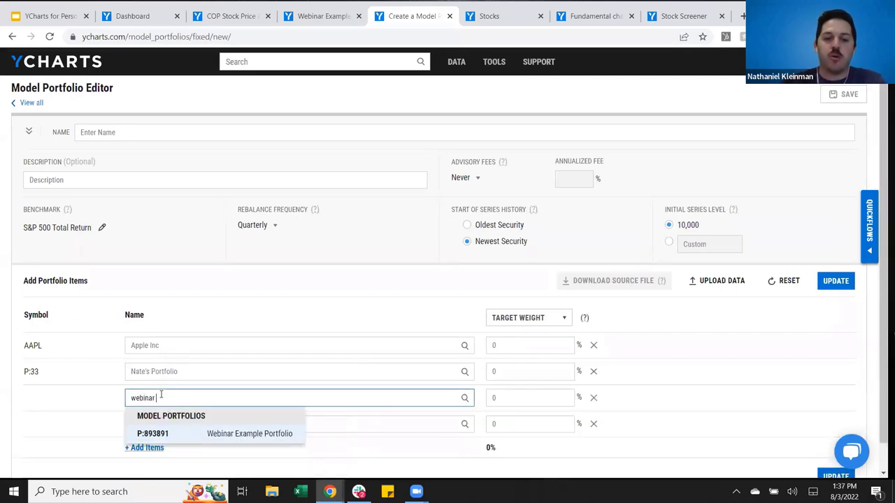
{"action": "left_click", "coordinate": [187, 437]}
Set the new portfolio's target weights to 50% for P:33, 25% for the Webinar Example Portfolio and 25% for AAPL.
{"action": "left_click", "coordinate": [522, 372]}
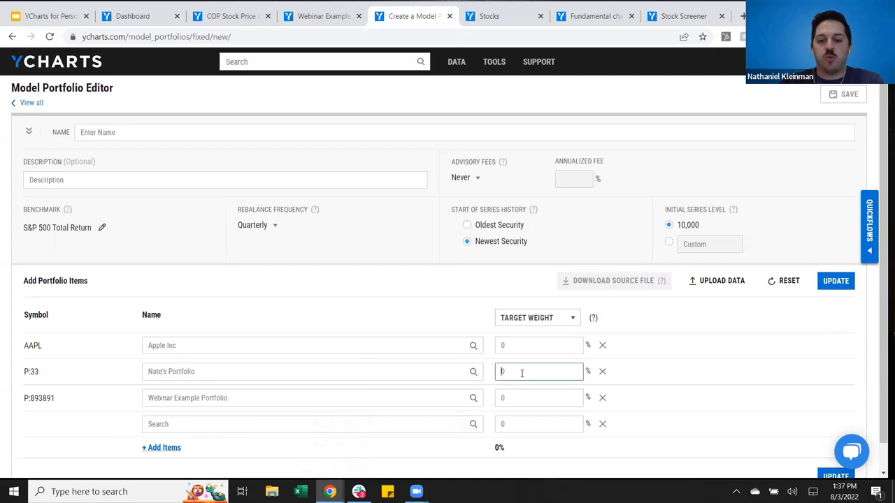
{"action": "type", "text": "50"}
{"action": "left_click", "coordinate": [514, 397]}
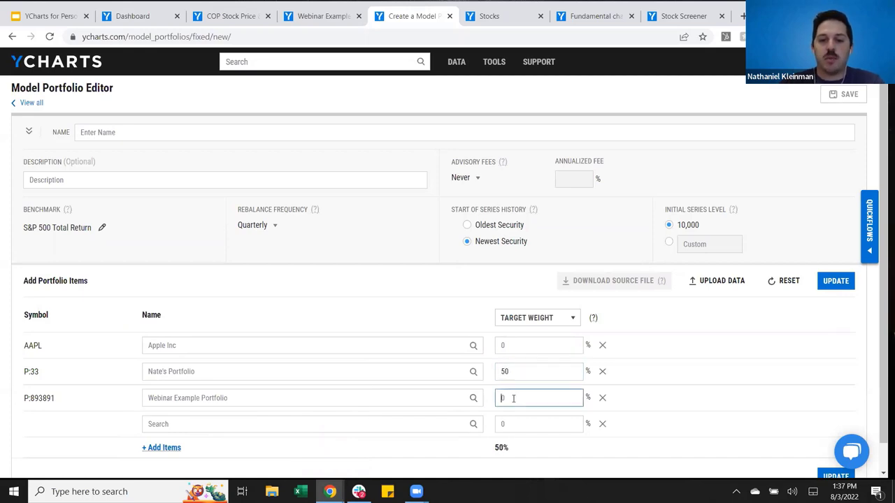
{"action": "type", "text": "25"}
{"action": "left_click", "coordinate": [519, 341]}
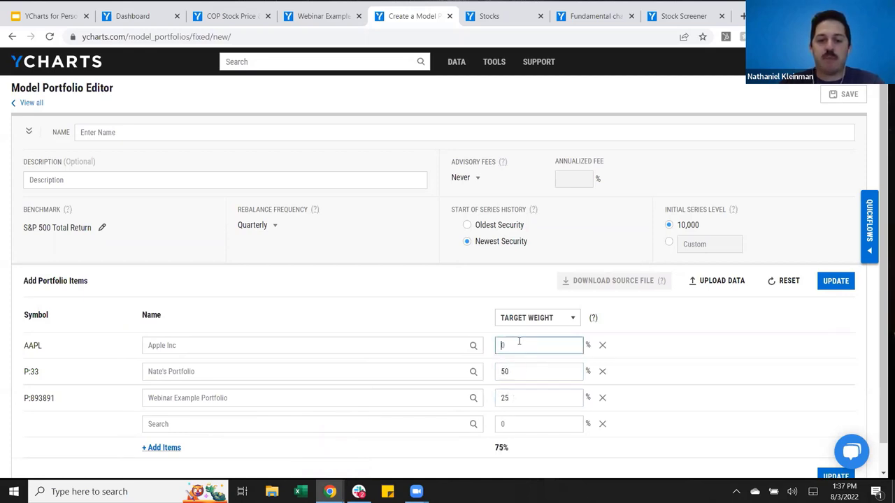
{"action": "type", "text": "25"}
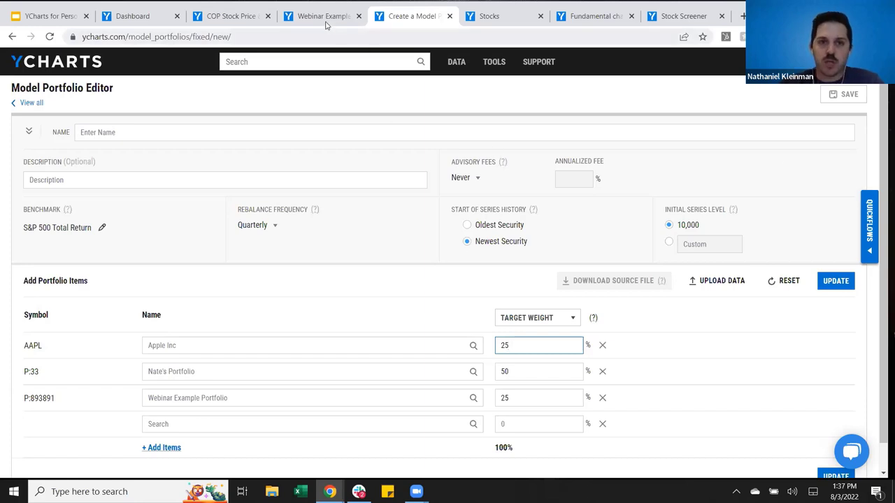
Look up XLE from the ConocoPhillips page and show its price chart over the maximum available period.
{"action": "left_click", "coordinate": [230, 18]}
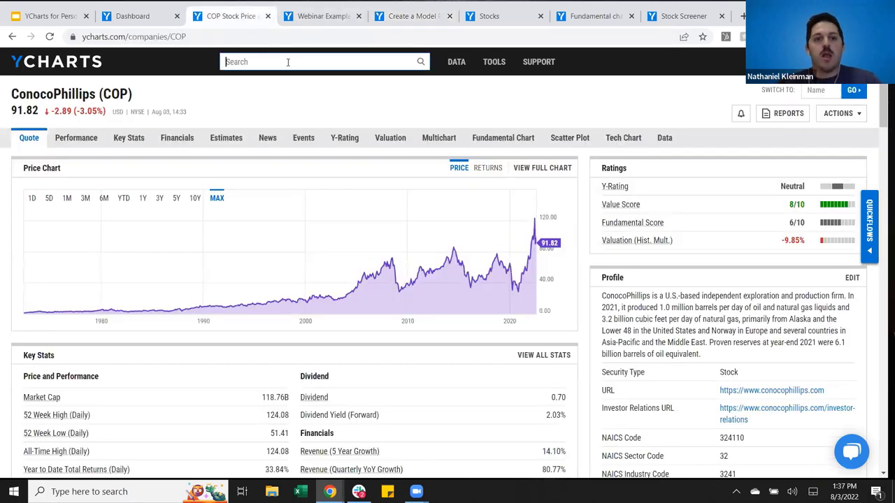
{"action": "left_click", "coordinate": [287, 61]}
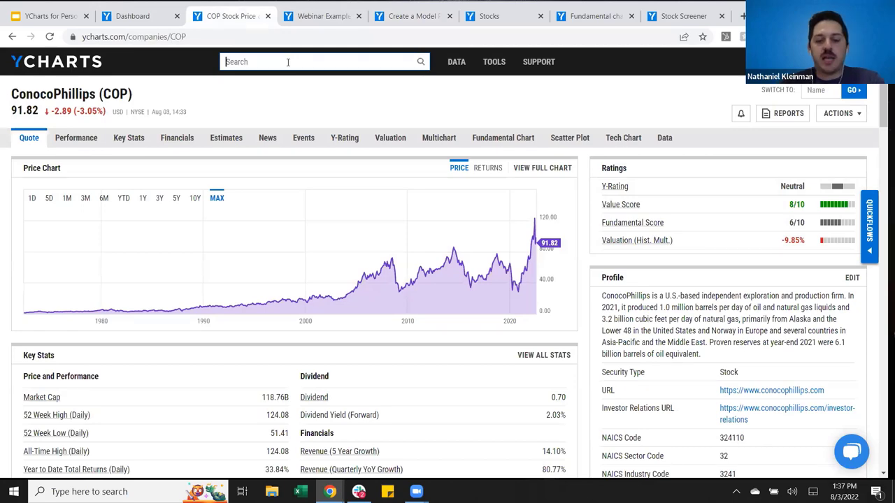
{"action": "type", "text": "XLE"}
{"action": "key", "text": "Return"}
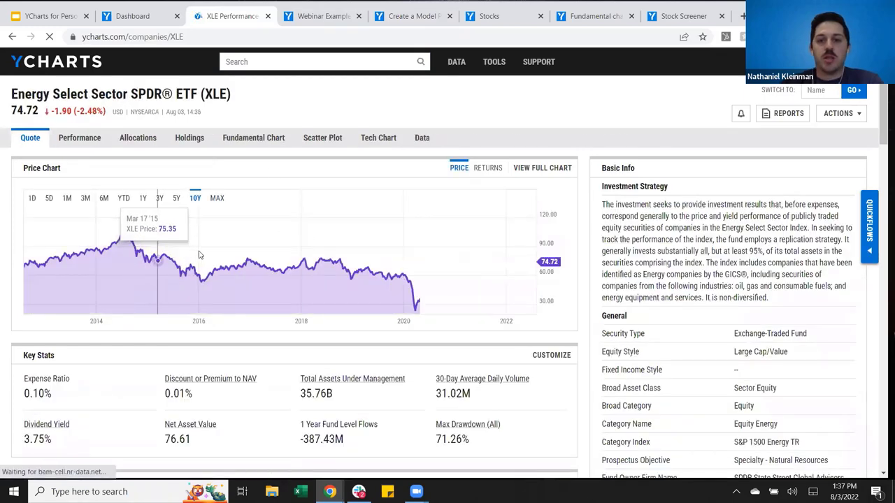
{"action": "left_click", "coordinate": [218, 199]}
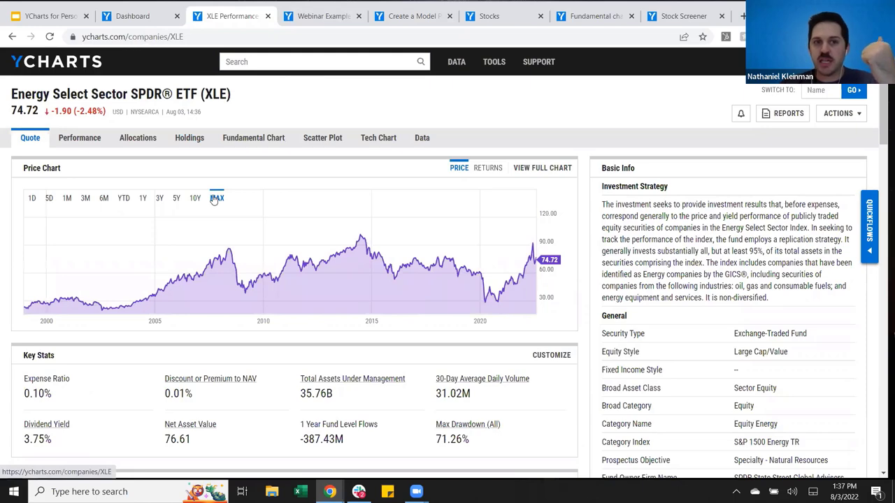
Open the full holdings list of the XLE ETF and review its constituents and their weights.
{"action": "left_click", "coordinate": [196, 142]}
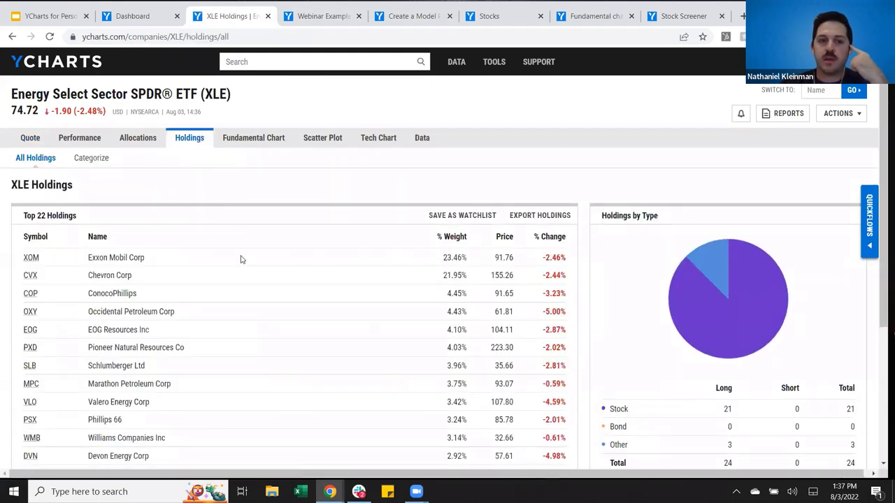
{"action": "scroll", "coordinate": [241, 259], "scroll_direction": "down", "scroll_amount": 1}
{"action": "scroll", "coordinate": [240, 259], "scroll_direction": "down", "scroll_amount": 3}
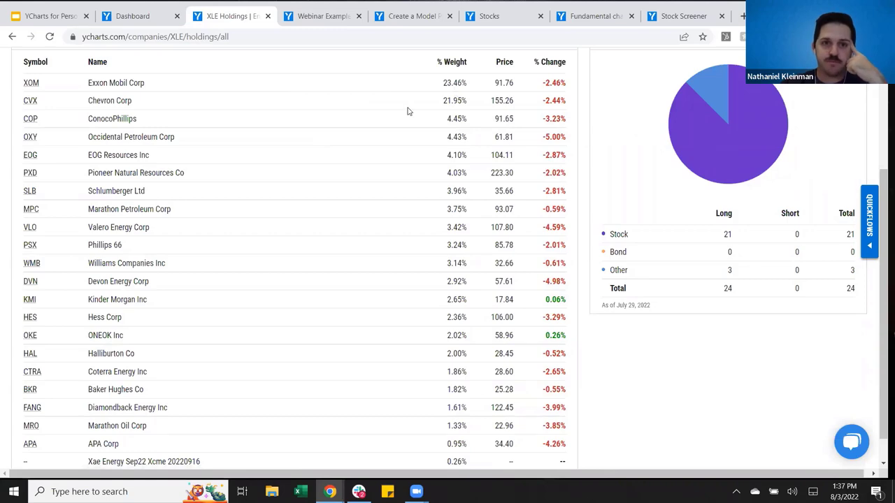
{"action": "scroll", "coordinate": [409, 109], "scroll_direction": "up", "scroll_amount": 2}
{"action": "scroll", "coordinate": [383, 171], "scroll_direction": "down", "scroll_amount": 3}
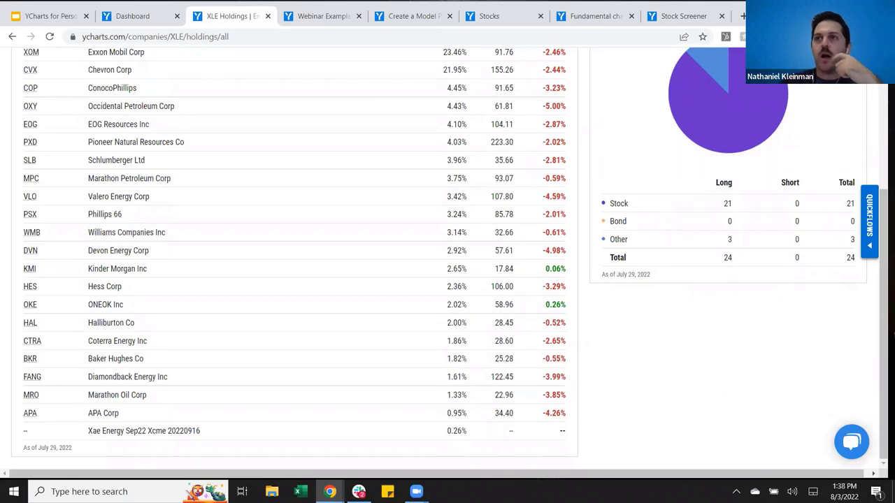
{"action": "scroll", "coordinate": [412, 241], "scroll_direction": "up", "scroll_amount": 3}
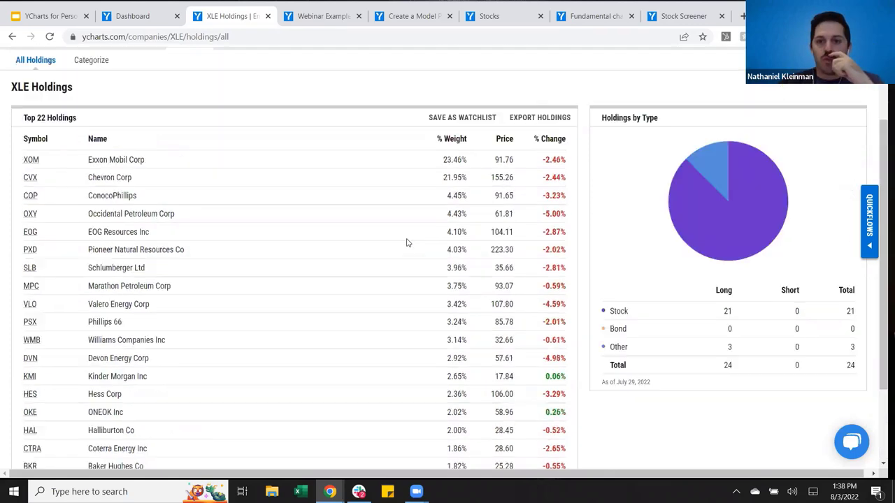